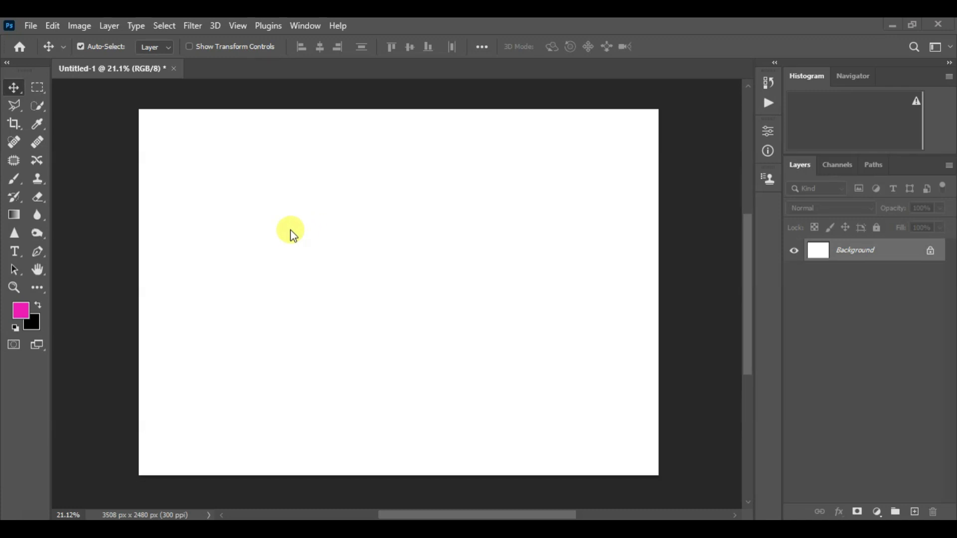
# Place the portrait image _3a01df12-227c-4630-8bb6-8974b7937d42 from Downloads as a linked file at its default size
pyautogui.click(31, 25)
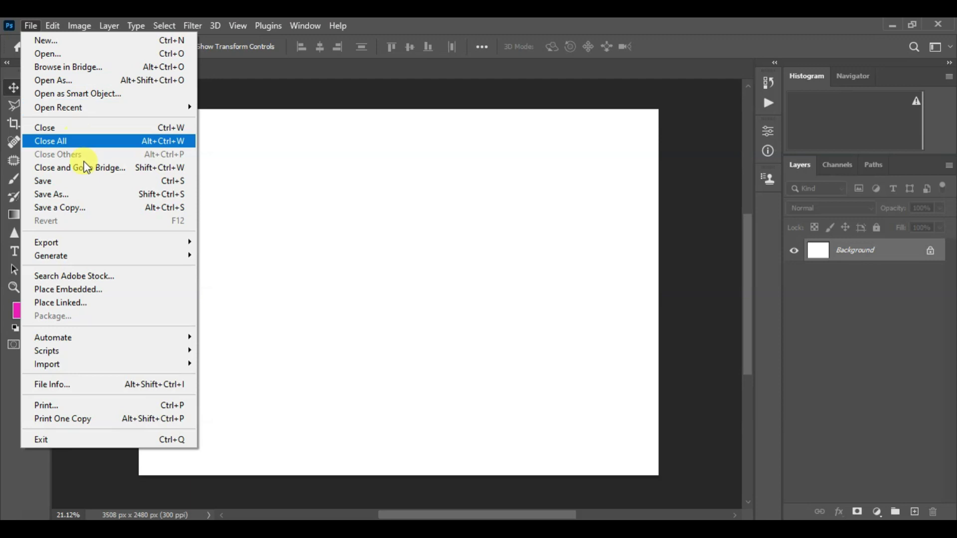
pyautogui.click(93, 305)
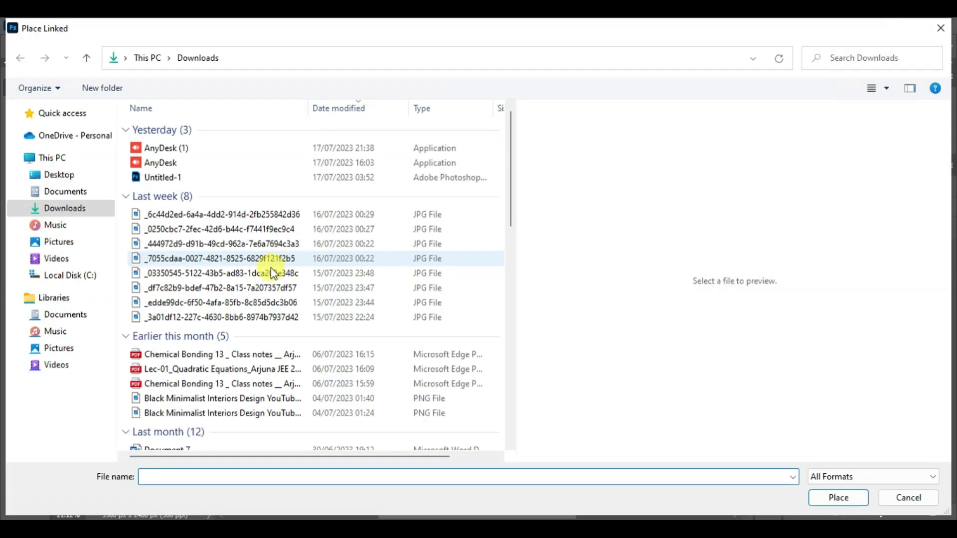
pyautogui.click(208, 243)
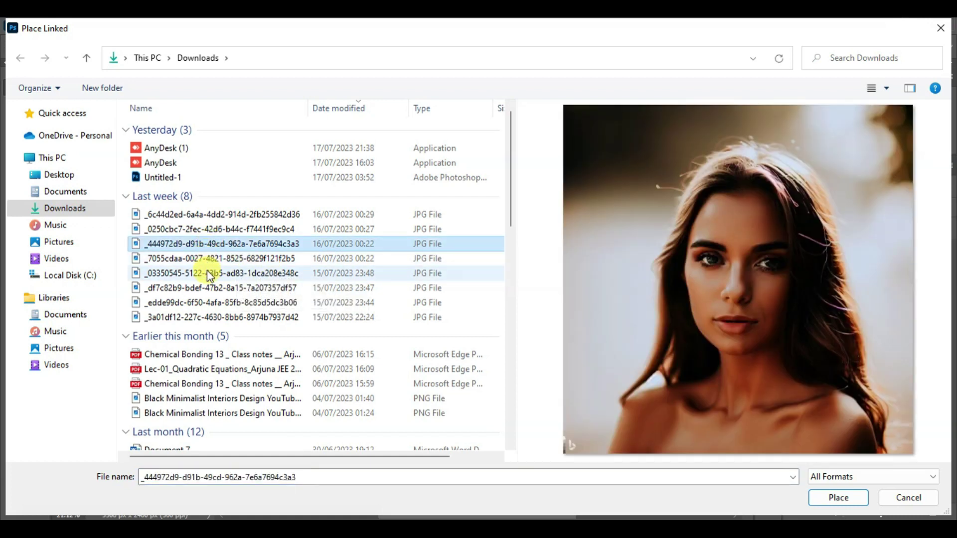
pyautogui.click(193, 231)
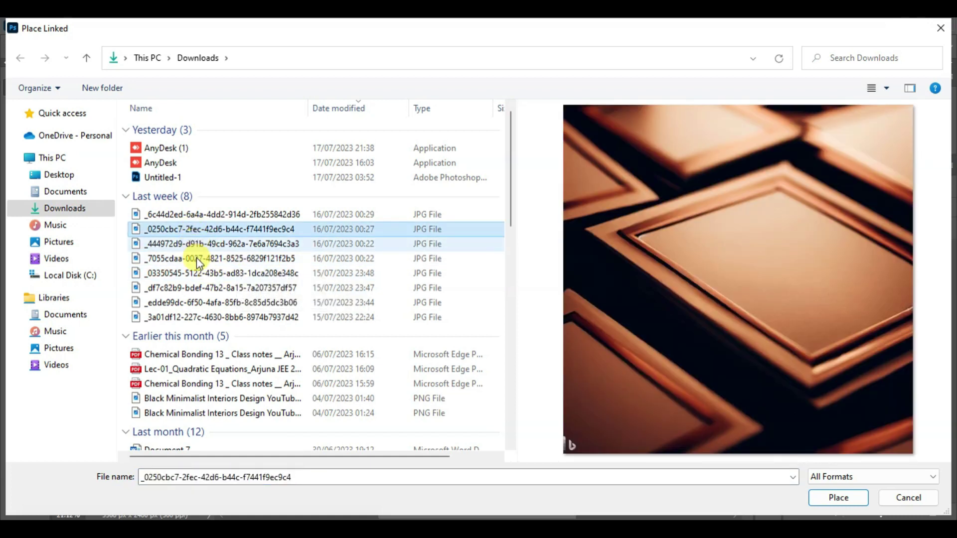
pyautogui.click(199, 273)
pyautogui.click(208, 293)
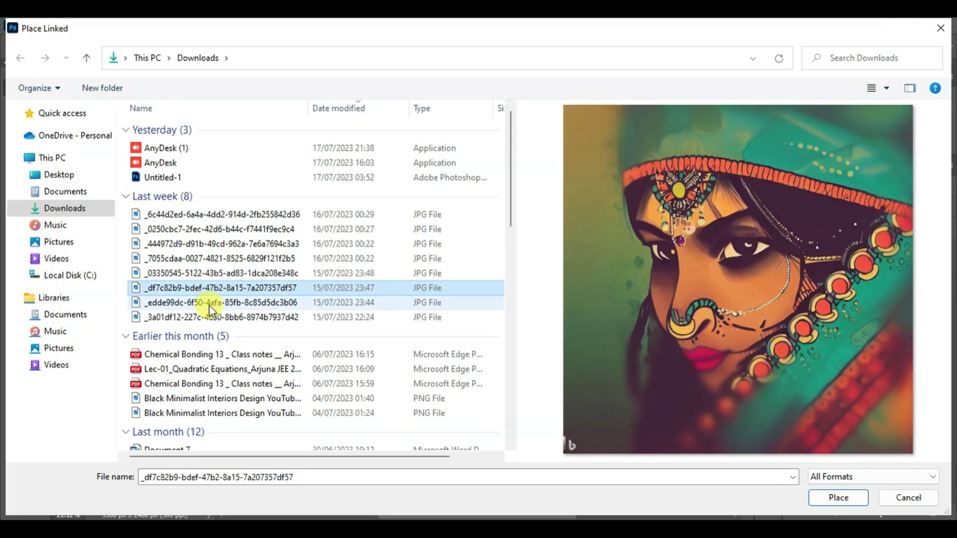
pyautogui.click(209, 304)
pyautogui.click(212, 315)
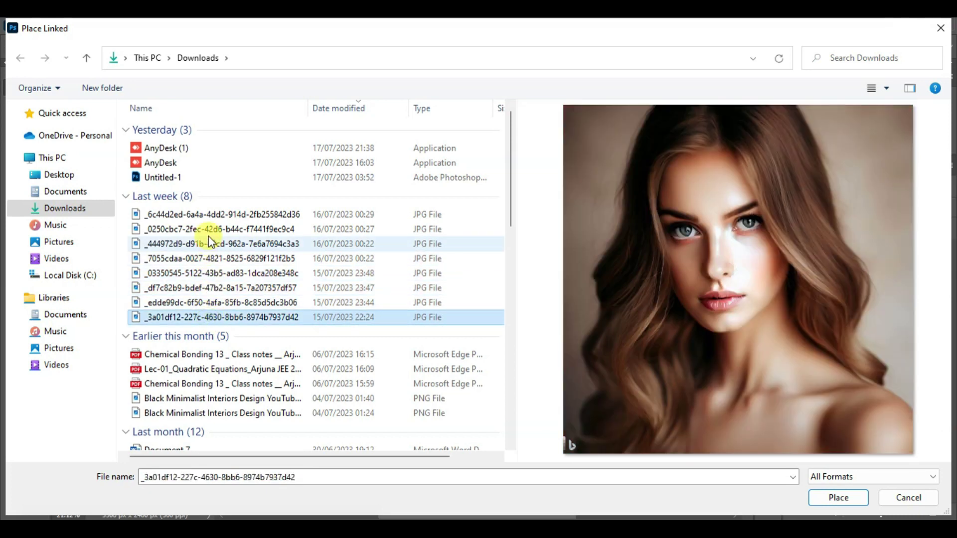
pyautogui.click(838, 497)
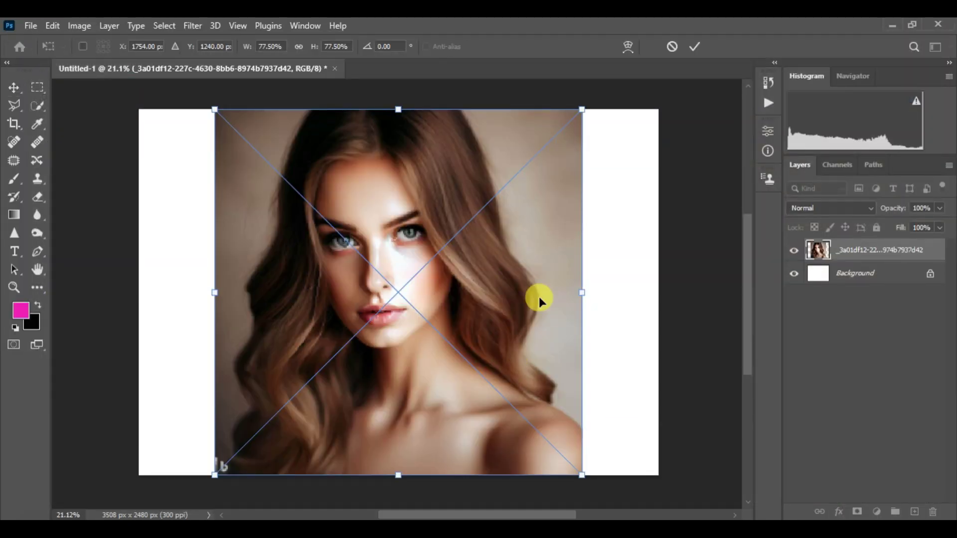
pyautogui.click(696, 46)
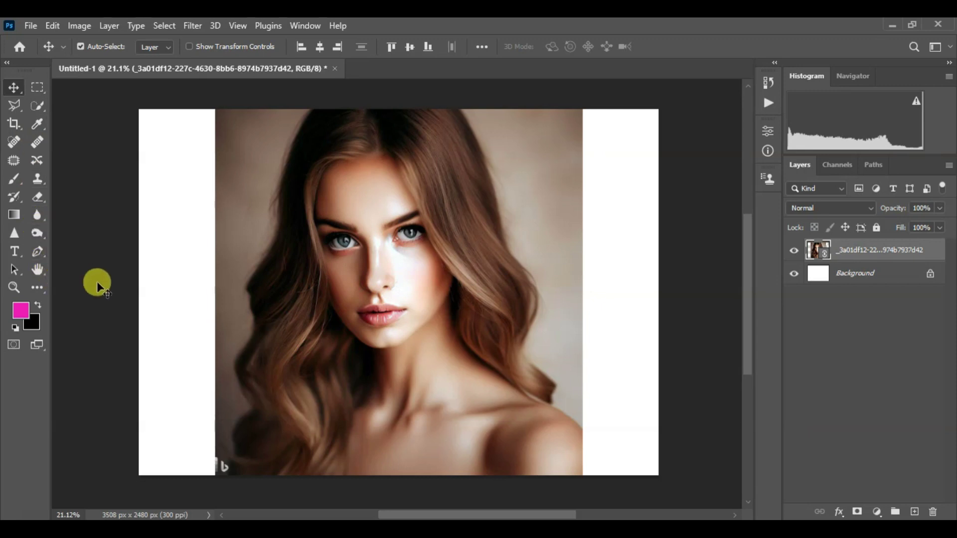
# Use the Frame tool to draw a rectangular frame around the woman's face, masking the placed portrait
pyautogui.click(40, 288)
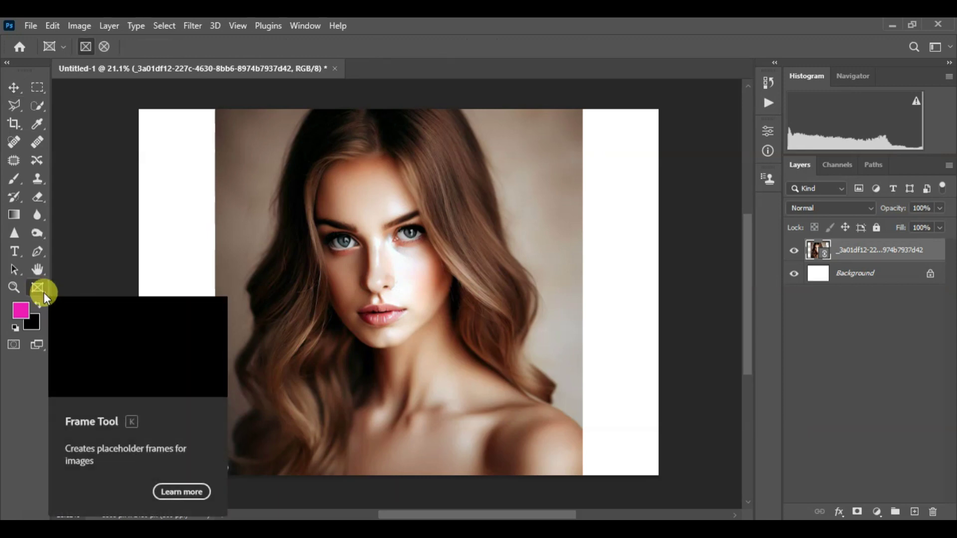
pyautogui.click(44, 292)
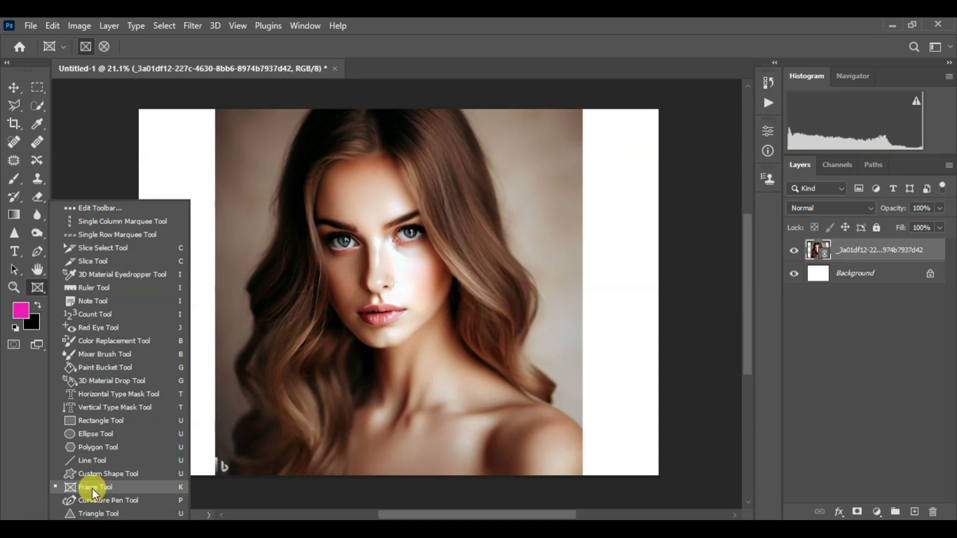
pyautogui.click(37, 286)
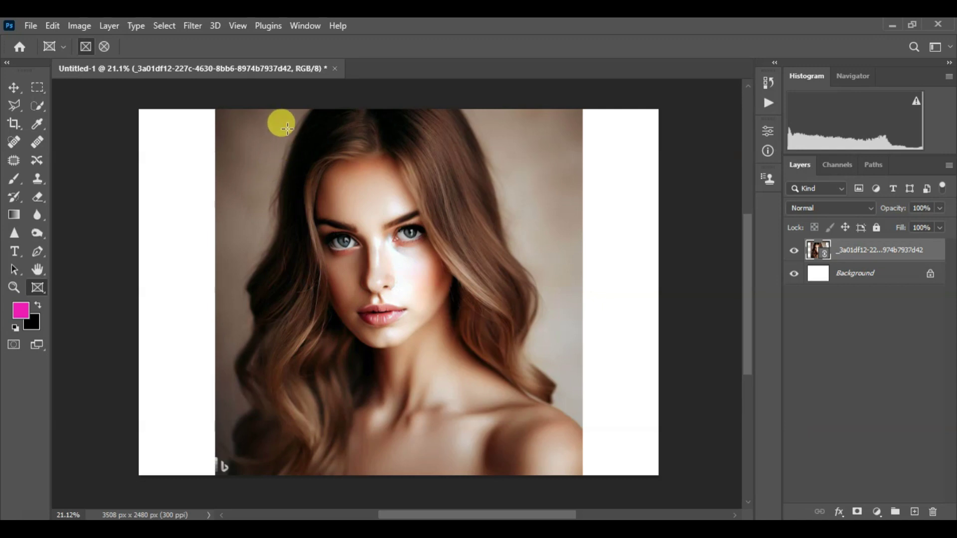
pyautogui.moveTo(288, 128); pyautogui.dragTo(502, 393)
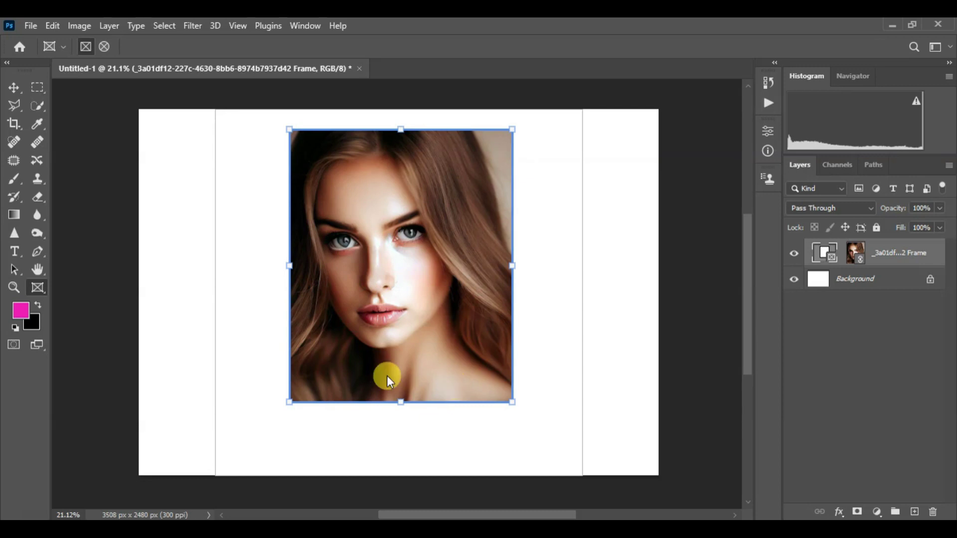
# Move the framed portrait slightly down and to the left on the canvas, and delete its layer
pyautogui.click(16, 90)
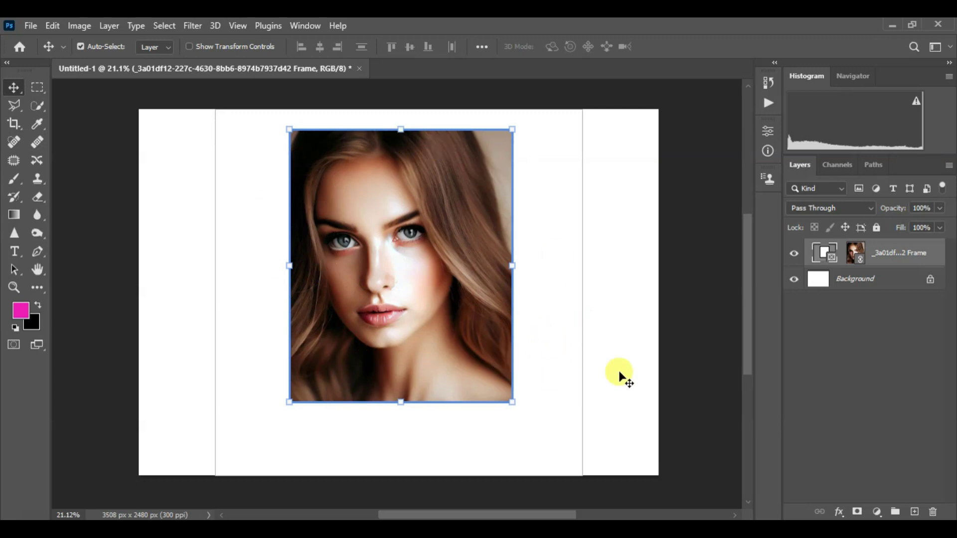
pyautogui.click(640, 356)
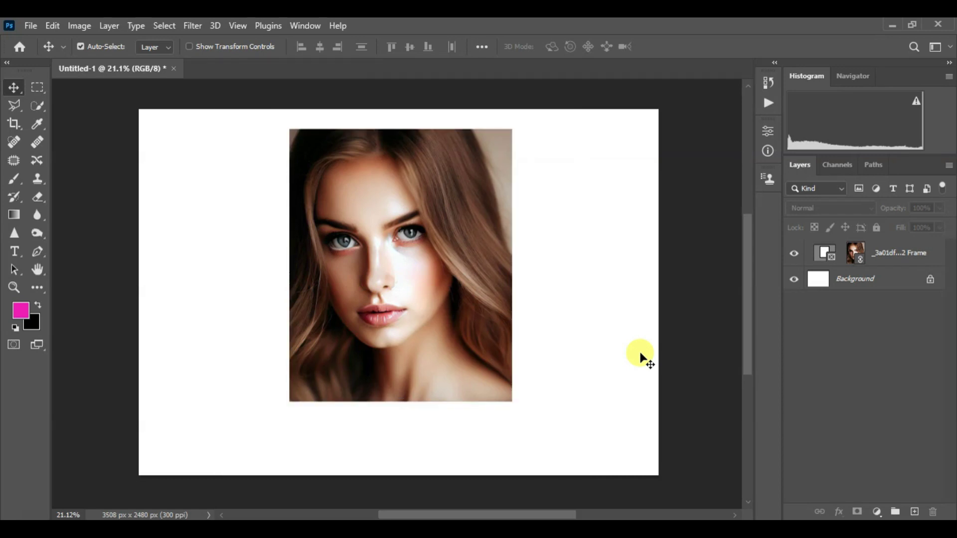
pyautogui.moveTo(415, 286); pyautogui.dragTo(379, 308)
pyautogui.click(546, 331)
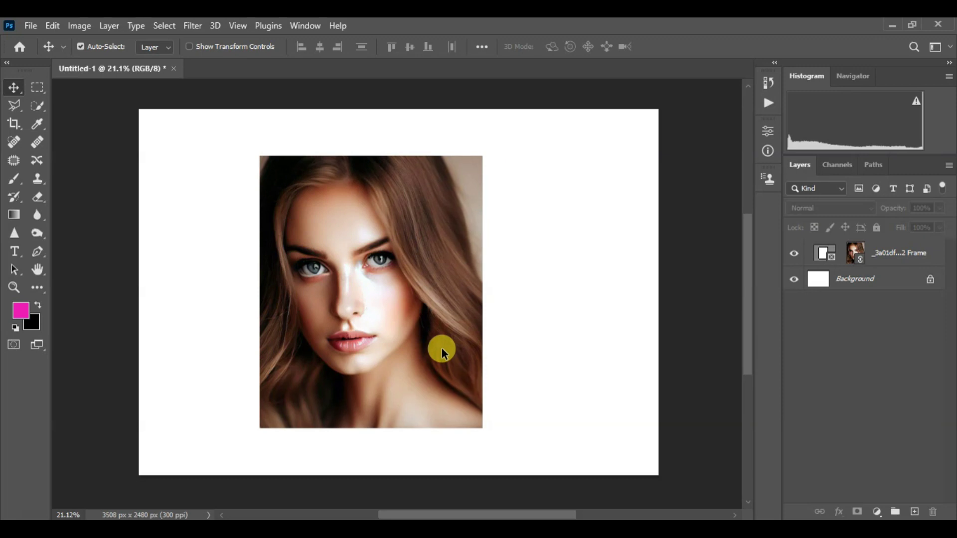
pyautogui.moveTo(901, 267); pyautogui.dragTo(933, 512)
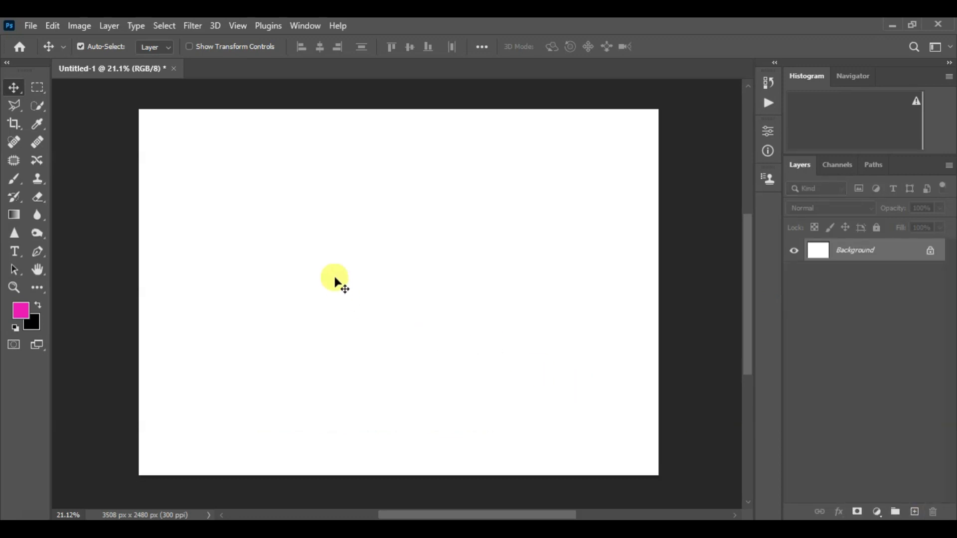
# Draw two upright rectangular frames side by side mid-canvas, plus full-width frames along the canvas's bottom and top edges
pyautogui.moveTo(314, 236)
pyautogui.mouseDown()
pyautogui.moveTo(294, 253)
pyautogui.moveTo(301, 239)
pyautogui.mouseUp()
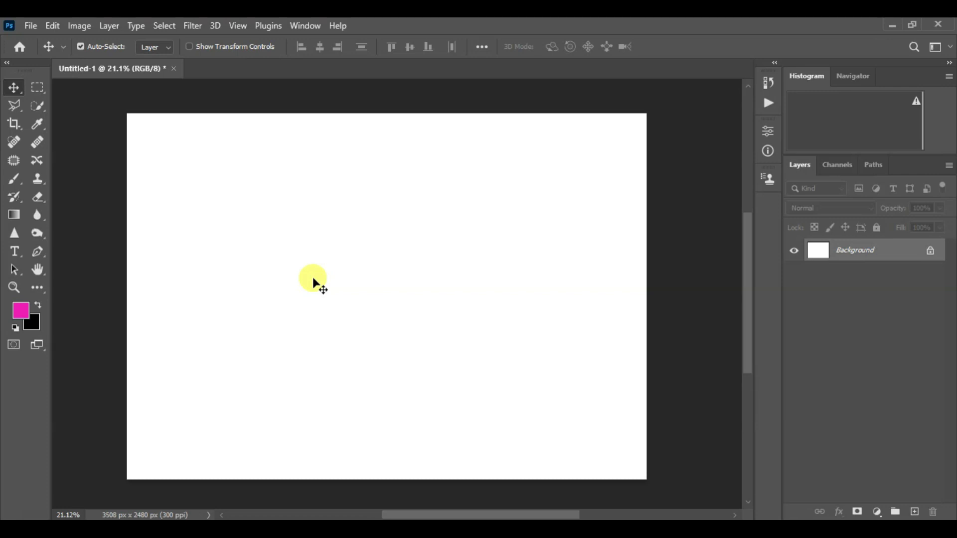
pyautogui.press('k')
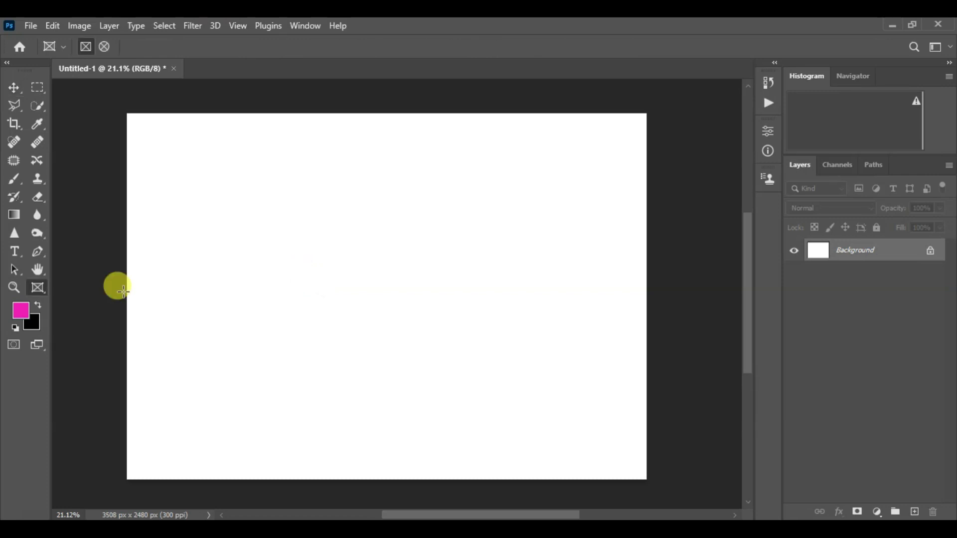
pyautogui.click(41, 287)
pyautogui.click(37, 286)
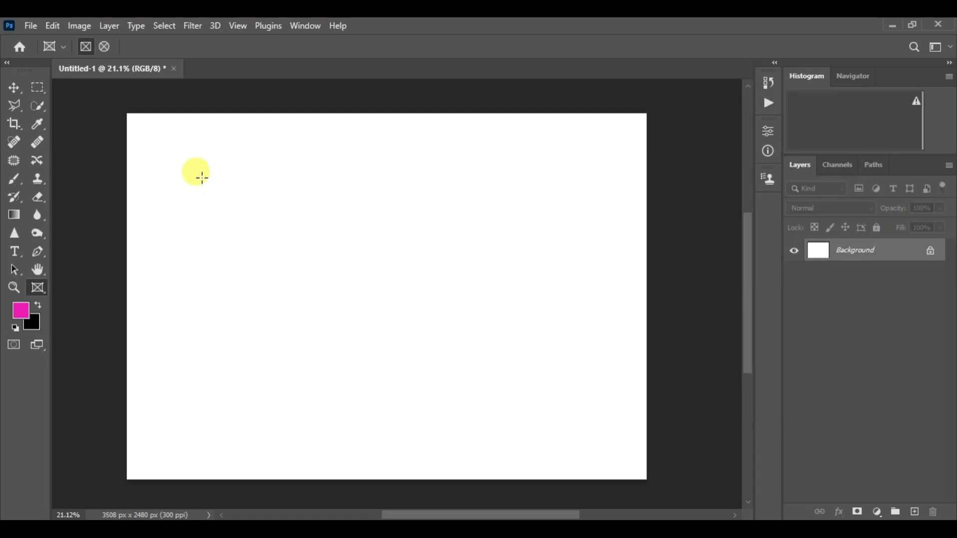
pyautogui.moveTo(199, 175); pyautogui.dragTo(354, 394)
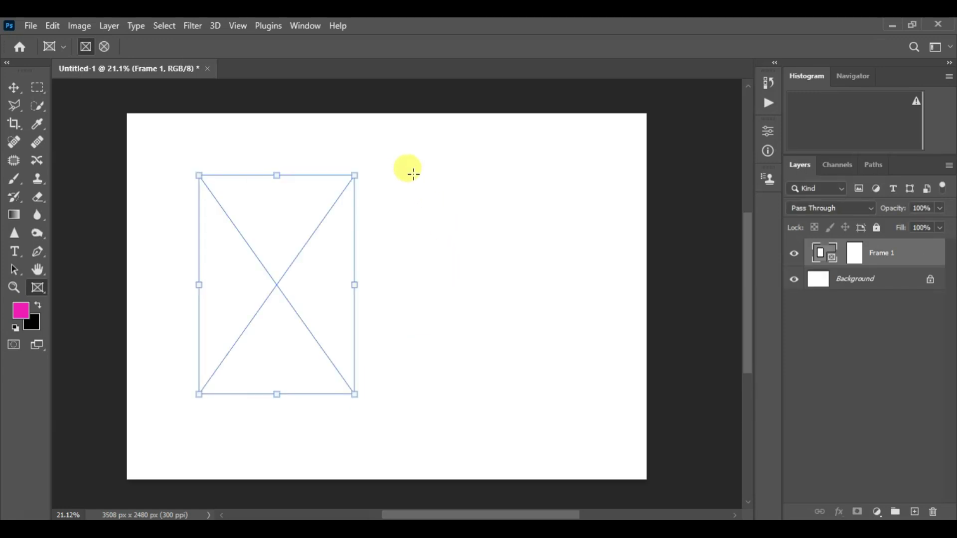
pyautogui.moveTo(405, 175); pyautogui.dragTo(589, 394)
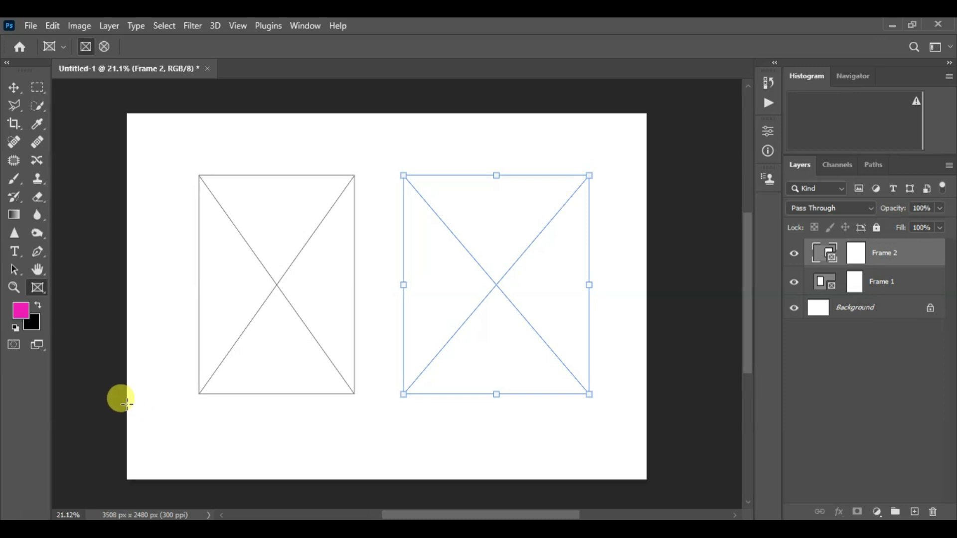
pyautogui.moveTo(124, 403); pyautogui.dragTo(646, 478)
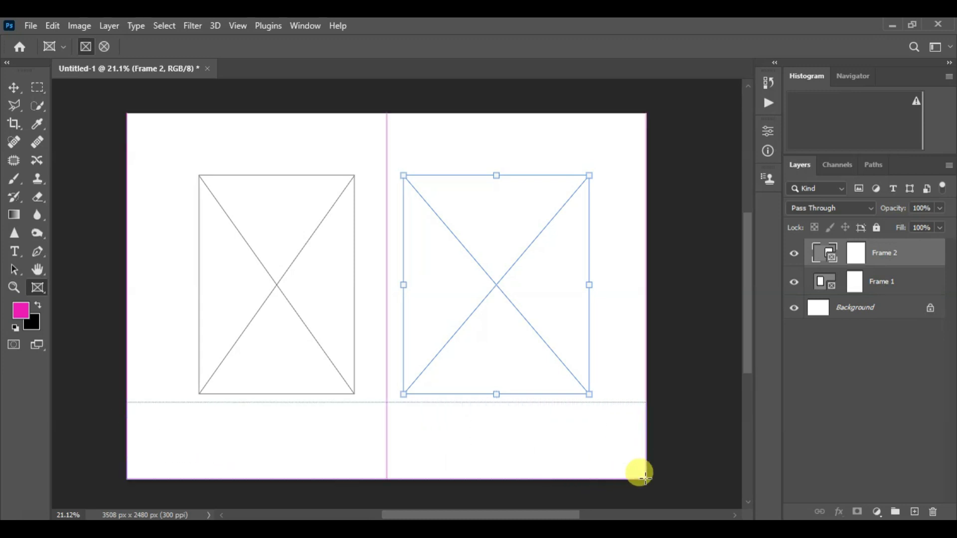
pyautogui.moveTo(128, 114); pyautogui.dragTo(624, 165)
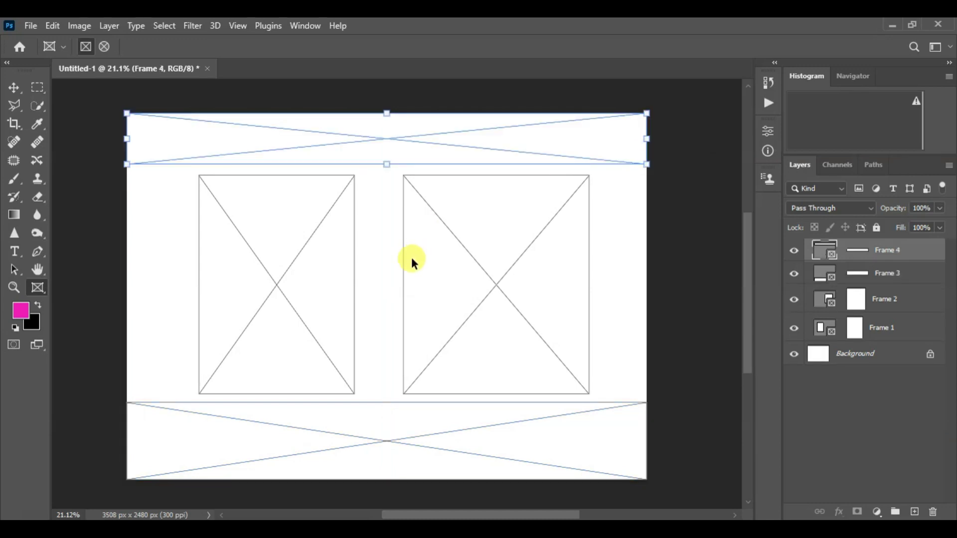
# Switch to the Move tool and select the upright frame on the canvas's left half, keeping its layer name
pyautogui.click(14, 88)
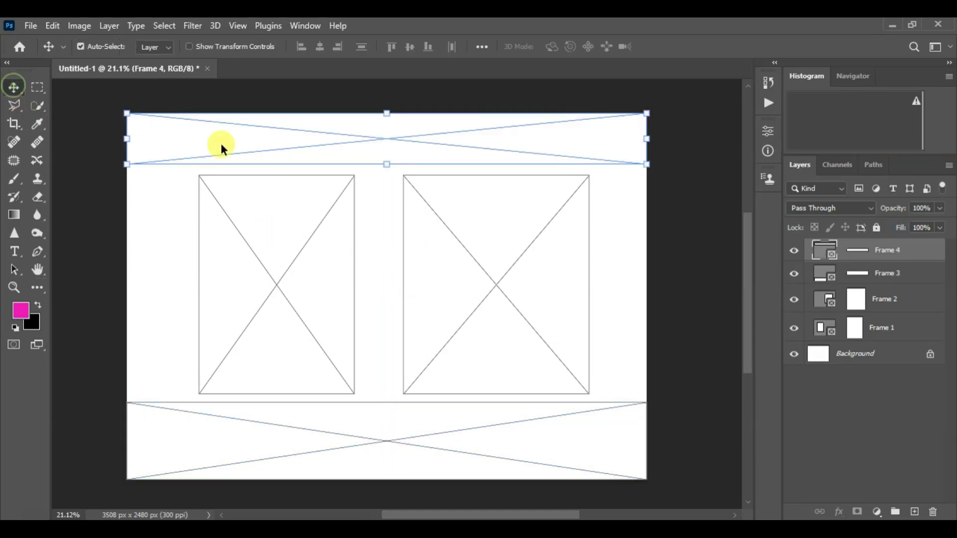
pyautogui.click(224, 239)
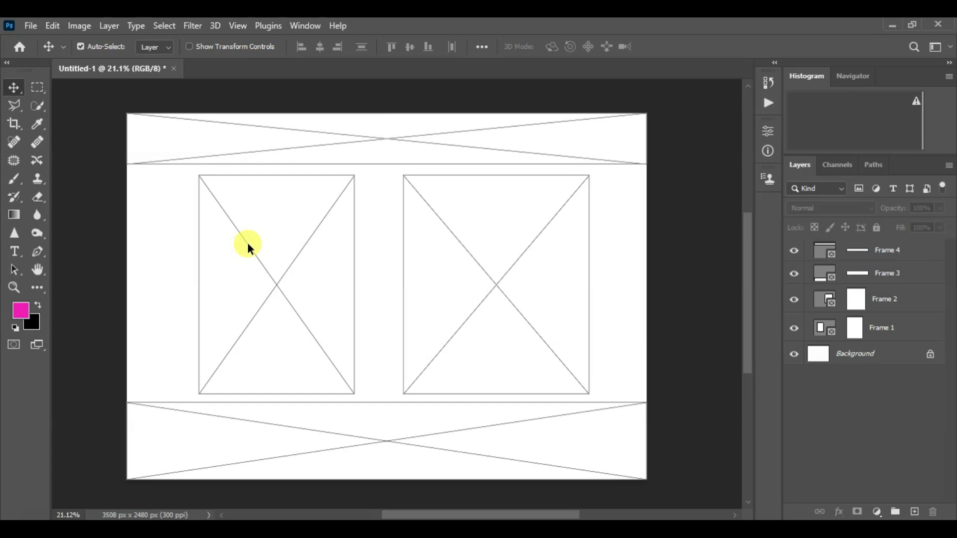
pyautogui.click(277, 288)
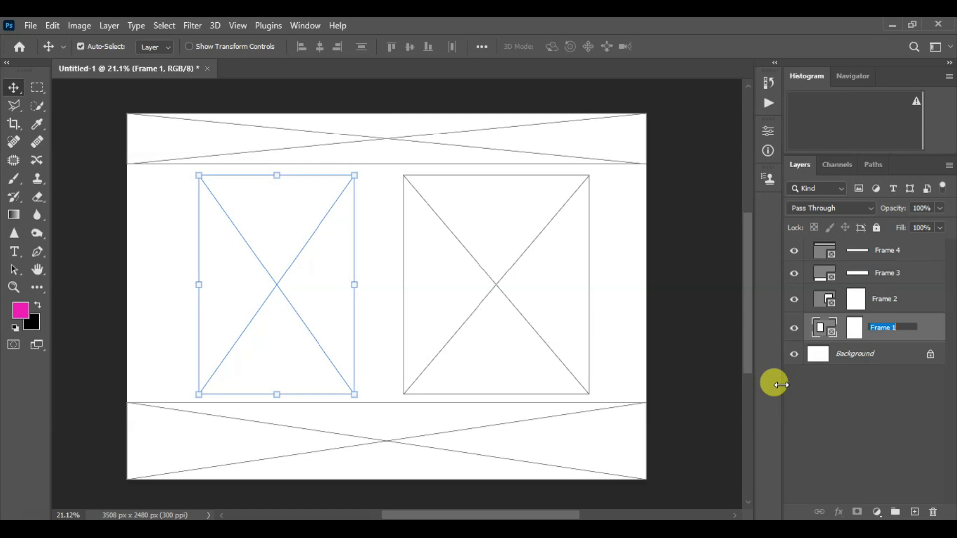
pyautogui.press('Return')
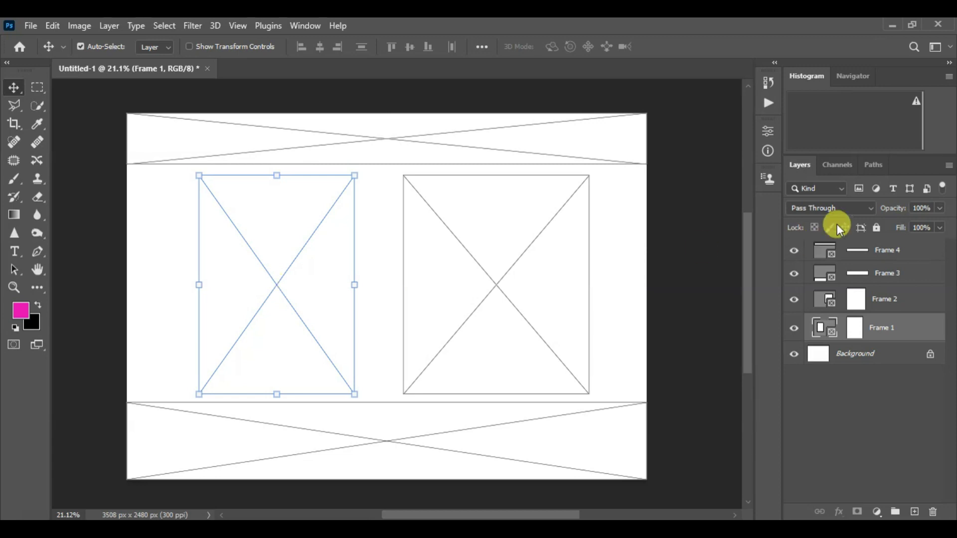
# Detach the Layers panel from the dock and close the remaining Histogram, Channels and Paths panel group
pyautogui.moveTo(798, 160); pyautogui.dragTo(537, 153)
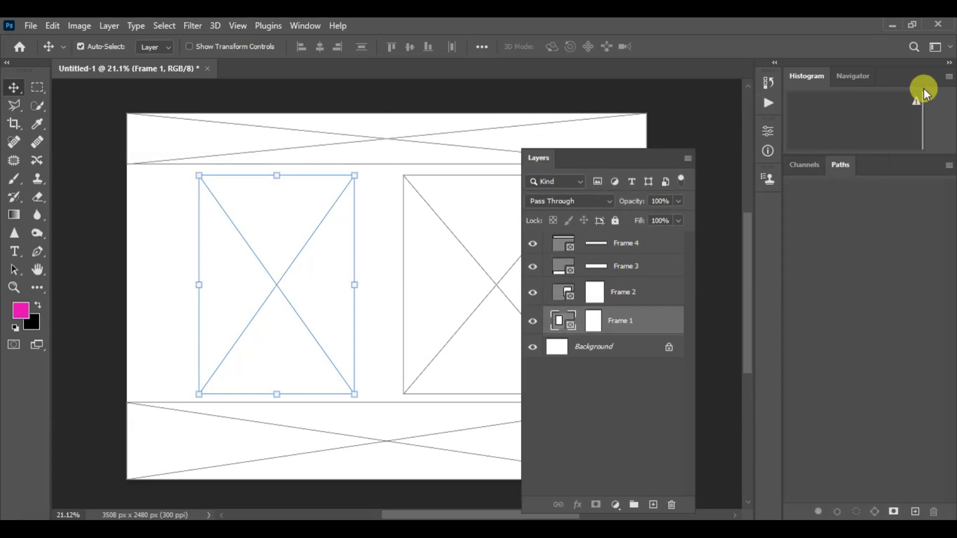
pyautogui.moveTo(933, 61); pyautogui.dragTo(788, 189)
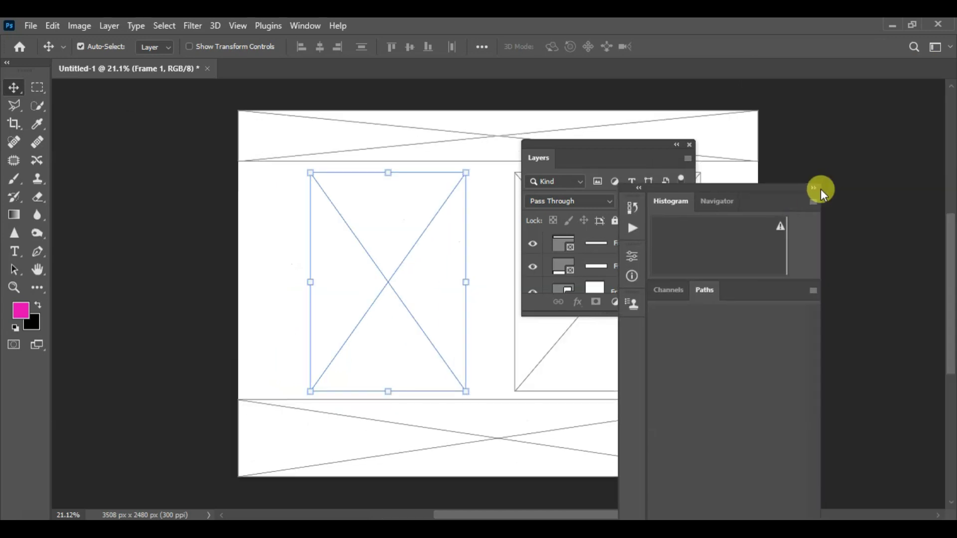
pyautogui.click(797, 192)
pyautogui.click(792, 187)
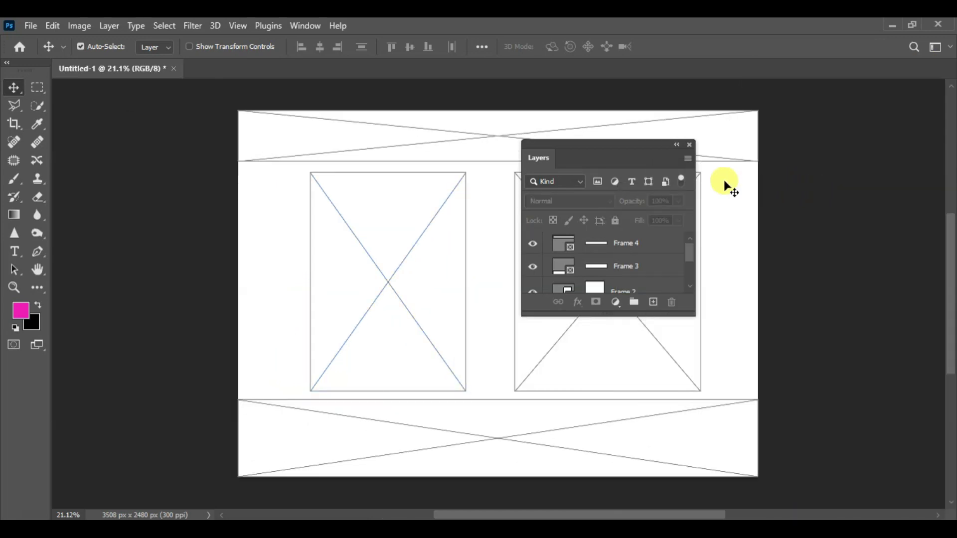
# Enlarge the floating Layers panel to fit all frame layers and dock it at the workspace's right edge
pyautogui.moveTo(631, 145); pyautogui.dragTo(878, 83)
pyautogui.moveTo(860, 255); pyautogui.dragTo(817, 481)
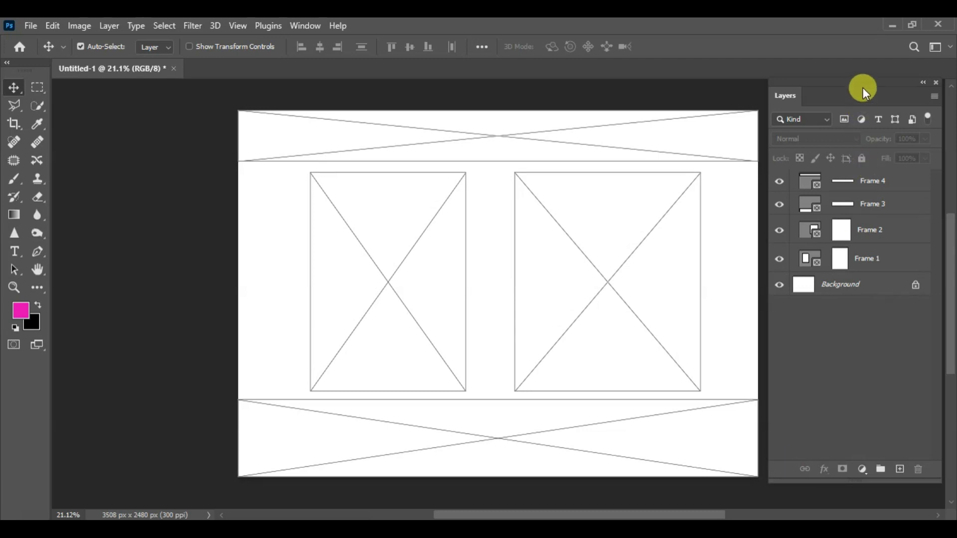
pyautogui.moveTo(863, 82); pyautogui.dragTo(869, 86)
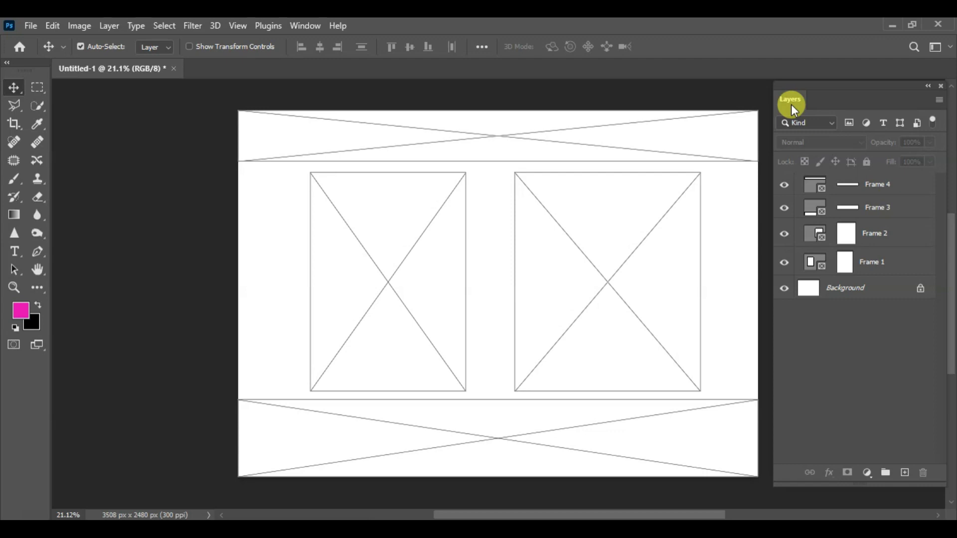
pyautogui.moveTo(860, 82); pyautogui.dragTo(953, 96)
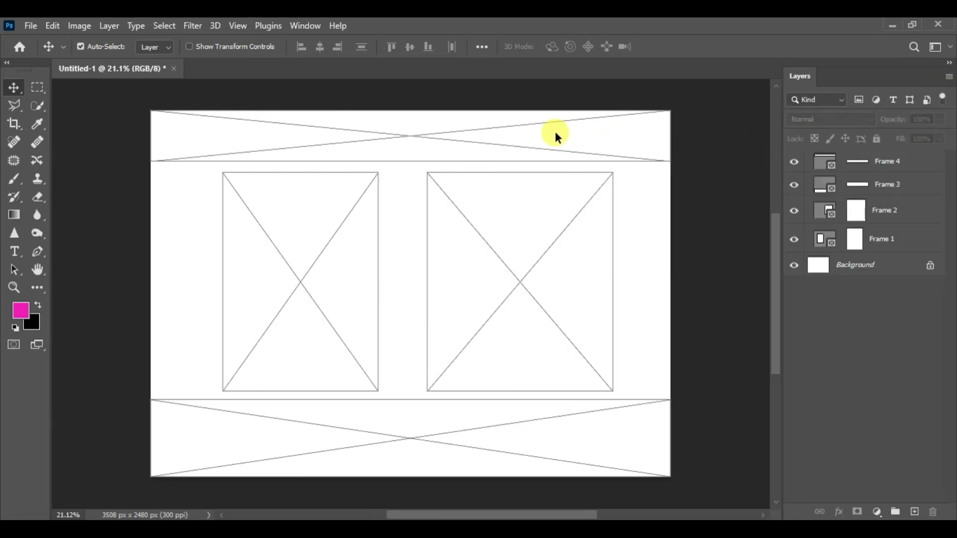
# Show the Properties panel in the workspace
pyautogui.click(303, 26)
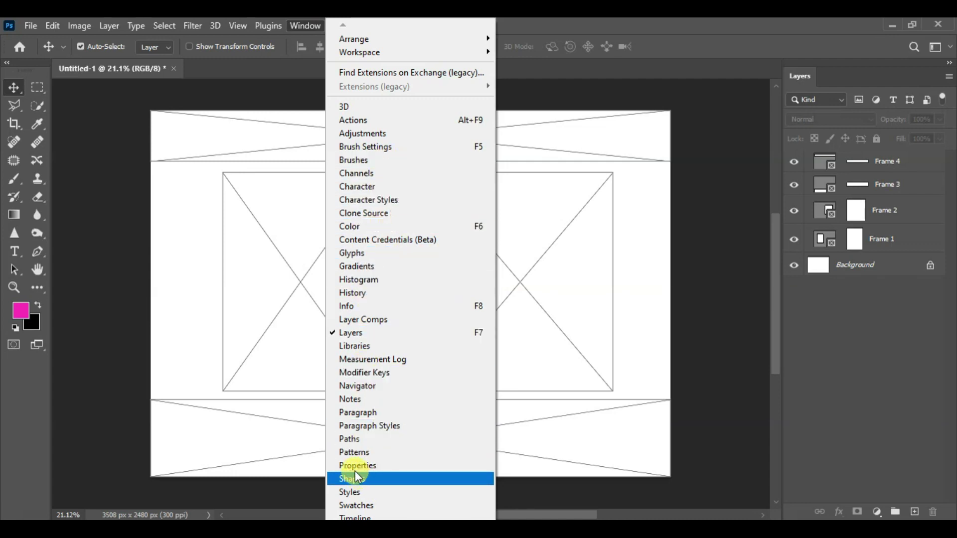
pyautogui.click(397, 467)
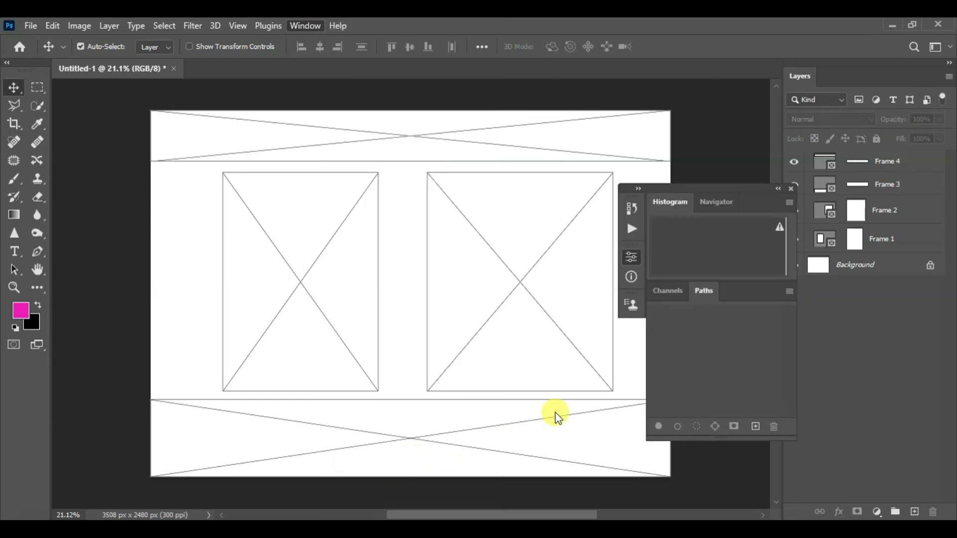
# Close the floating Histogram and Paths panel group, dock the Properties panel beside Layers, and collapse it to an icon
pyautogui.moveTo(483, 155); pyautogui.dragTo(220, 187)
pyautogui.click(791, 189)
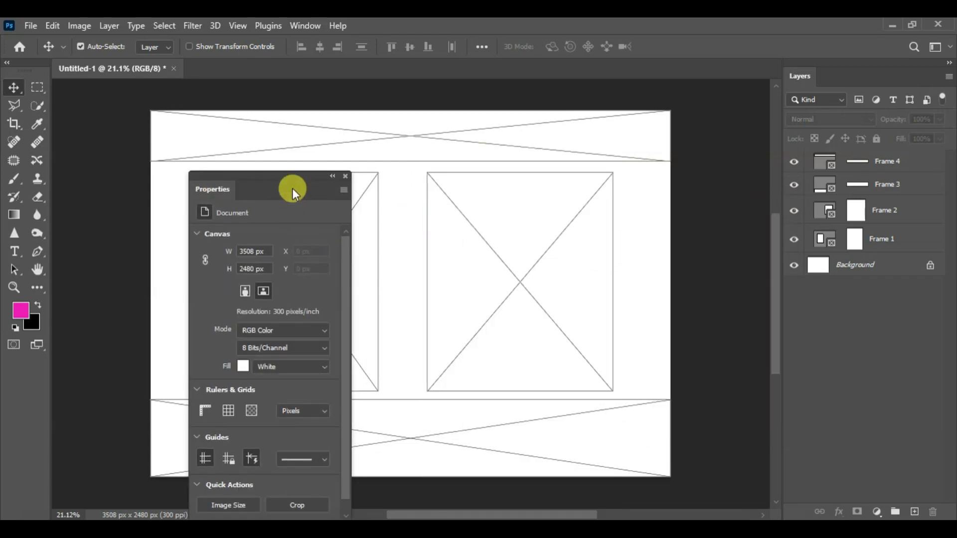
pyautogui.moveTo(304, 175); pyautogui.dragTo(777, 92)
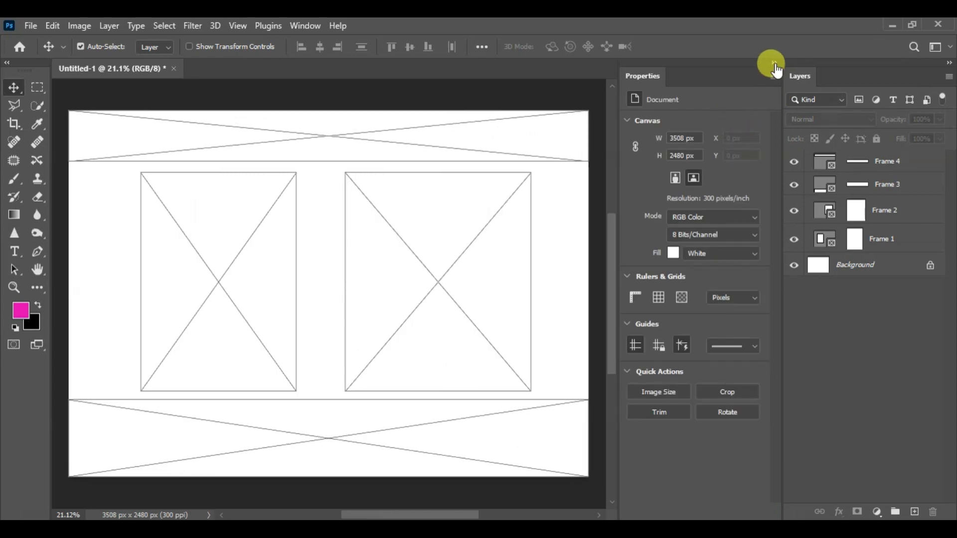
pyautogui.click(774, 64)
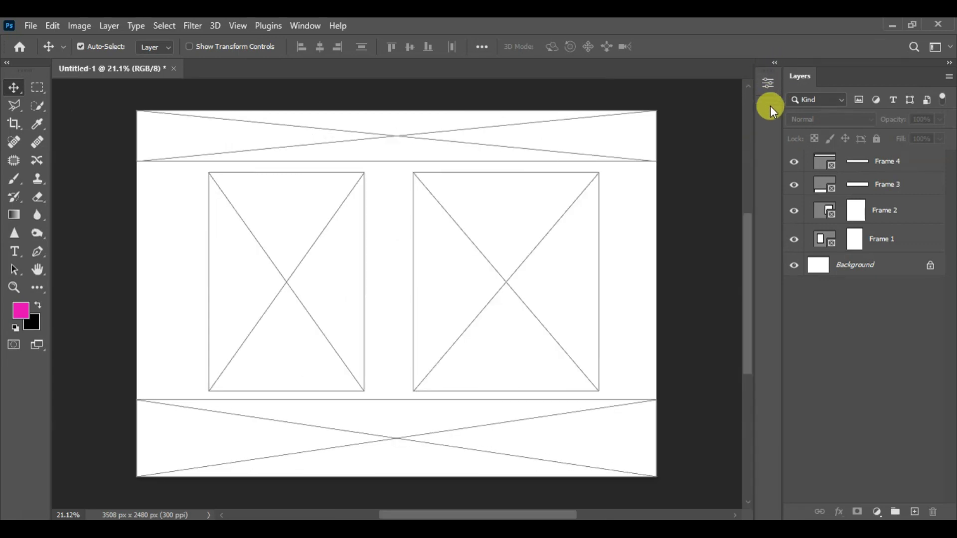
# Try expanding and collapsing the docked Properties panel, leaving it collapsed
pyautogui.click(766, 84)
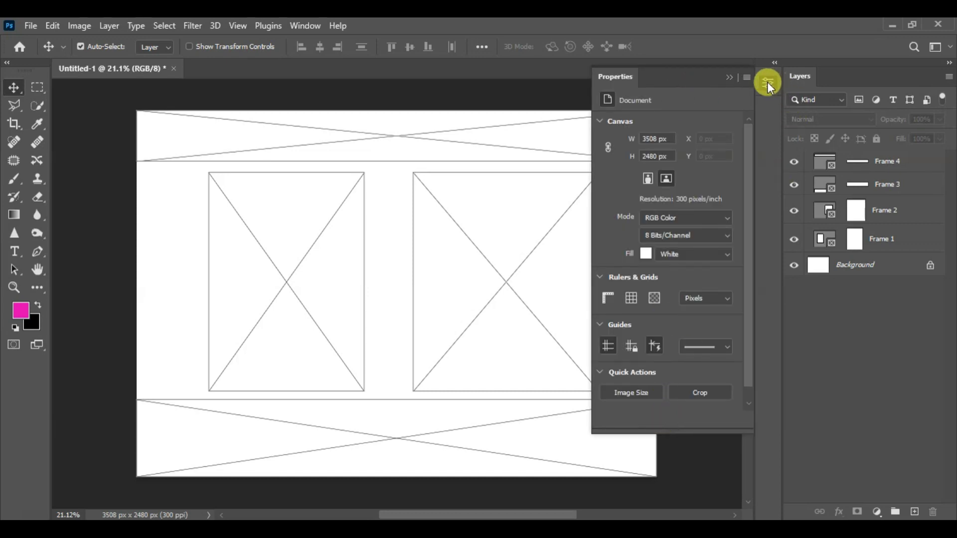
pyautogui.click(767, 82)
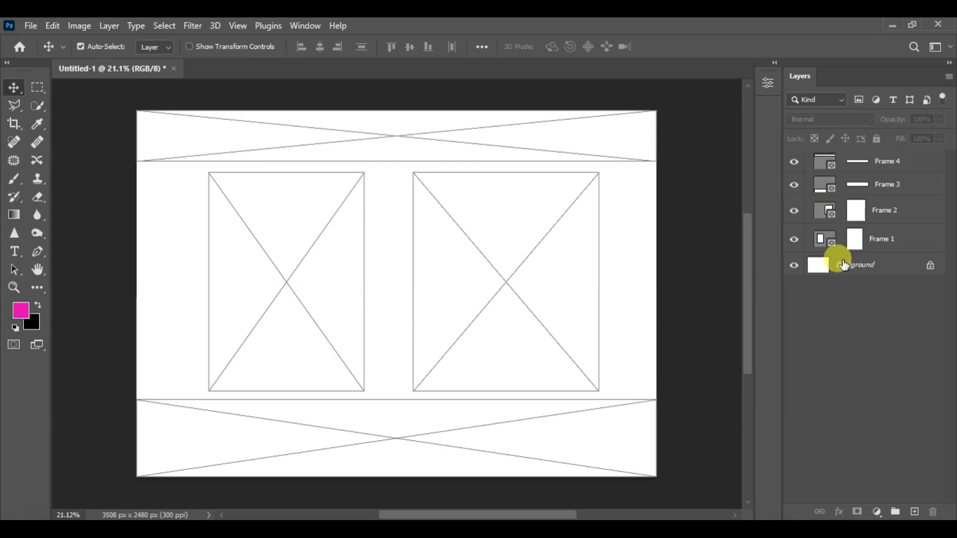
pyautogui.click(767, 83)
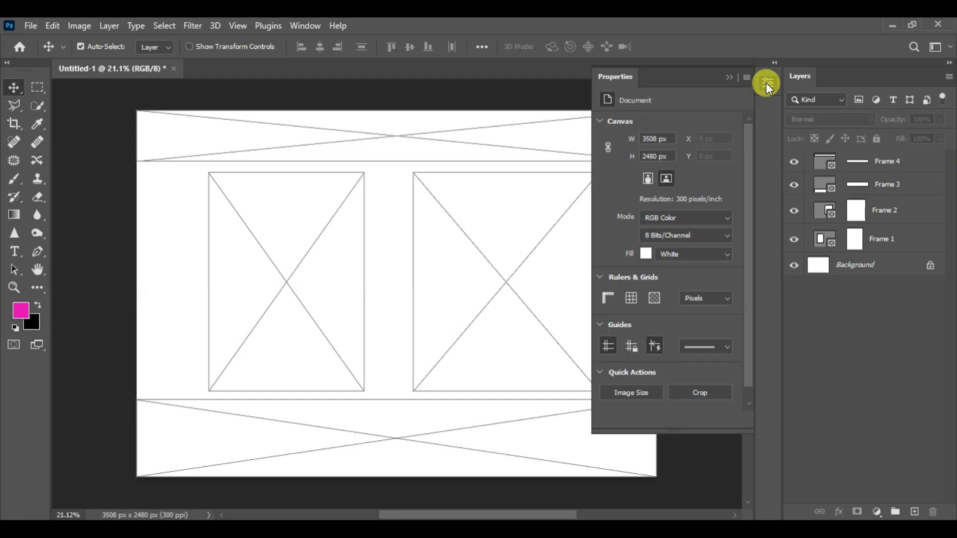
pyautogui.click(766, 83)
pyautogui.click(766, 83)
pyautogui.click(767, 82)
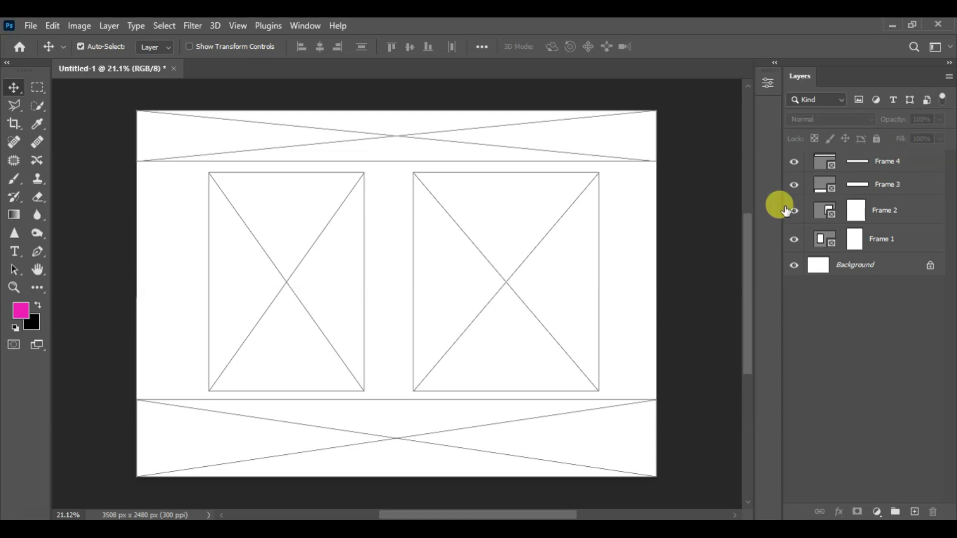
# Select the Frame 4, Frame 3, Frame 2 and Frame 1 layers in turn to match them to the canvas, and deselect all
pyautogui.click(871, 161)
pyautogui.click(867, 191)
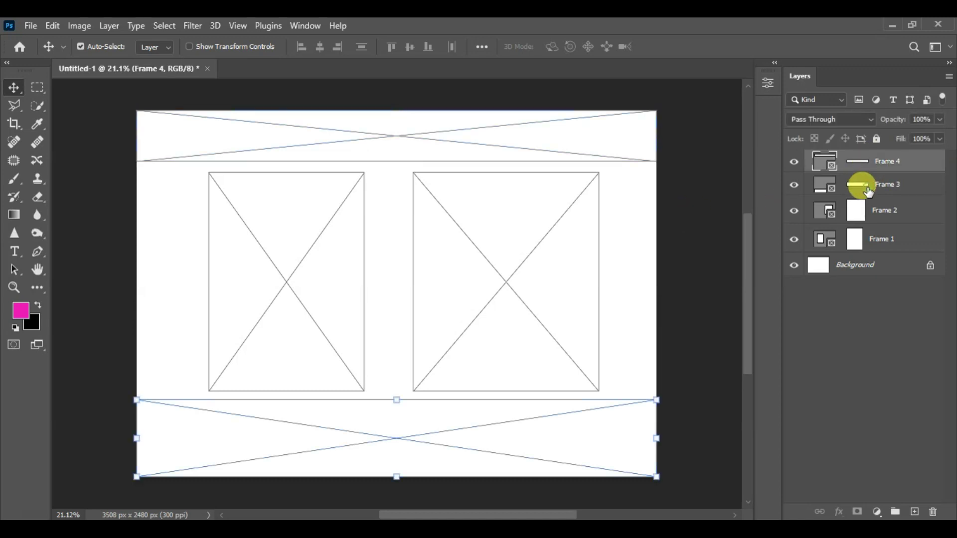
pyautogui.click(863, 213)
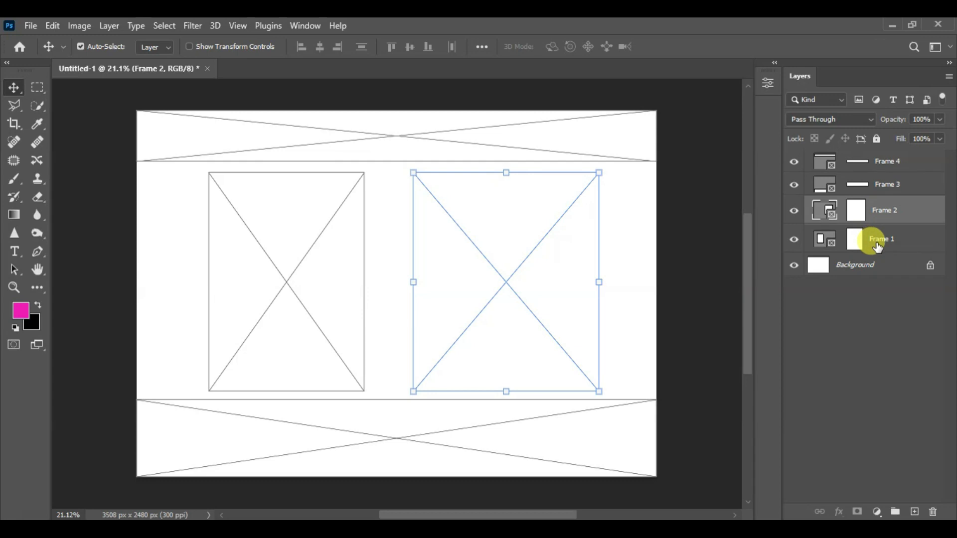
pyautogui.click(876, 244)
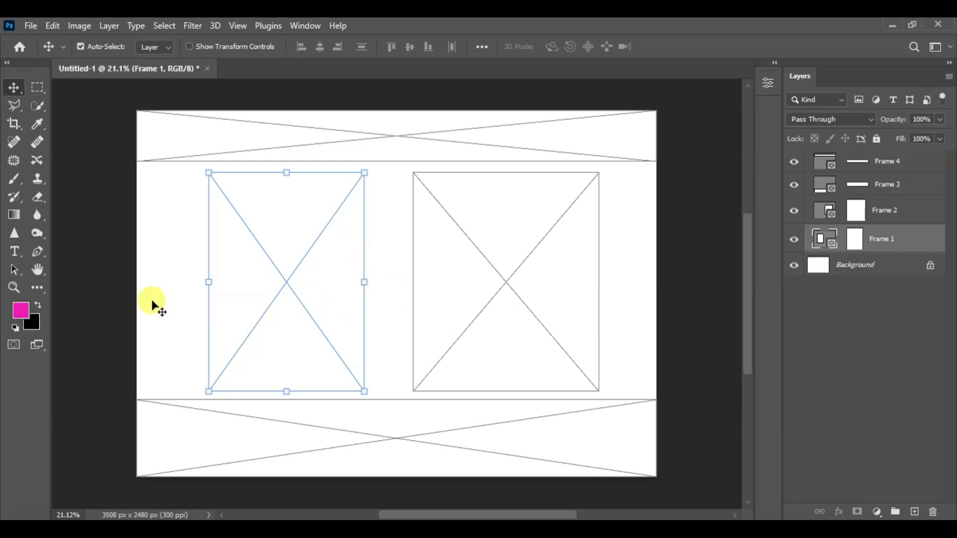
pyautogui.click(185, 288)
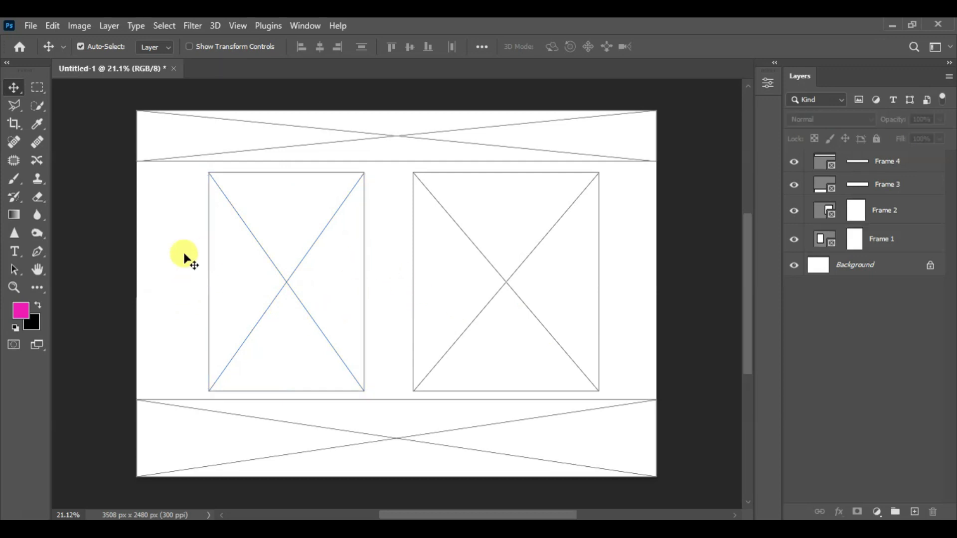
# Select the upright frame on the canvas's left half and set its X position to 486 px in its properties
pyautogui.click(285, 281)
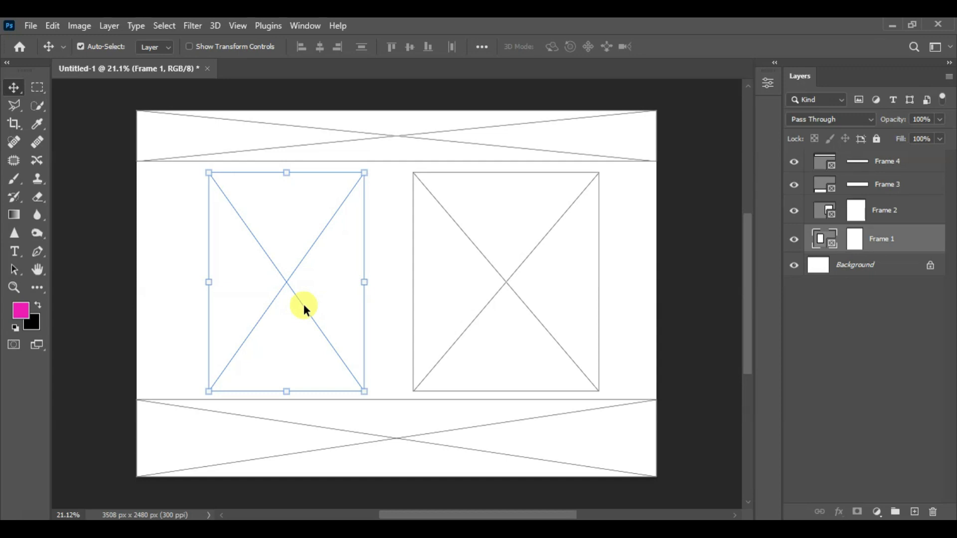
pyautogui.click(767, 83)
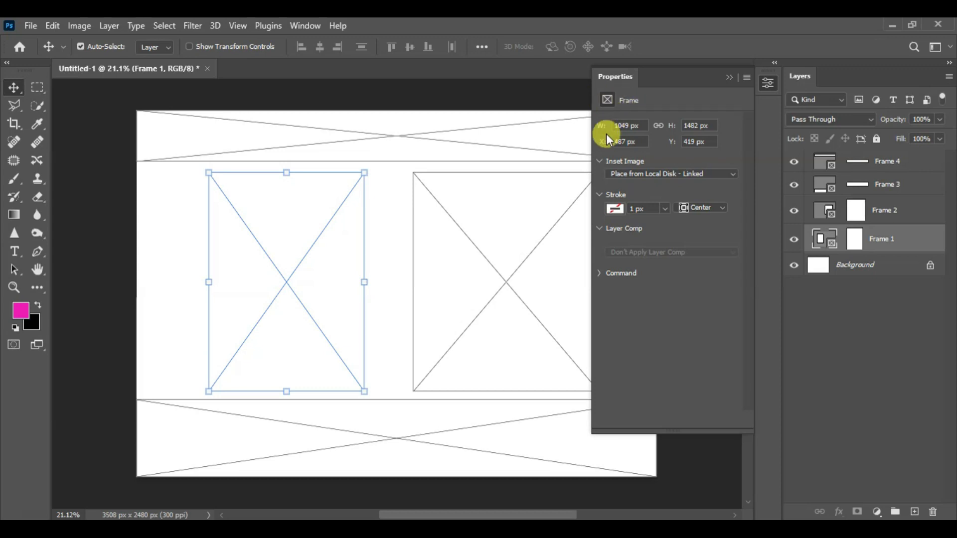
pyautogui.click(702, 126)
pyautogui.click(617, 142)
pyautogui.click(690, 142)
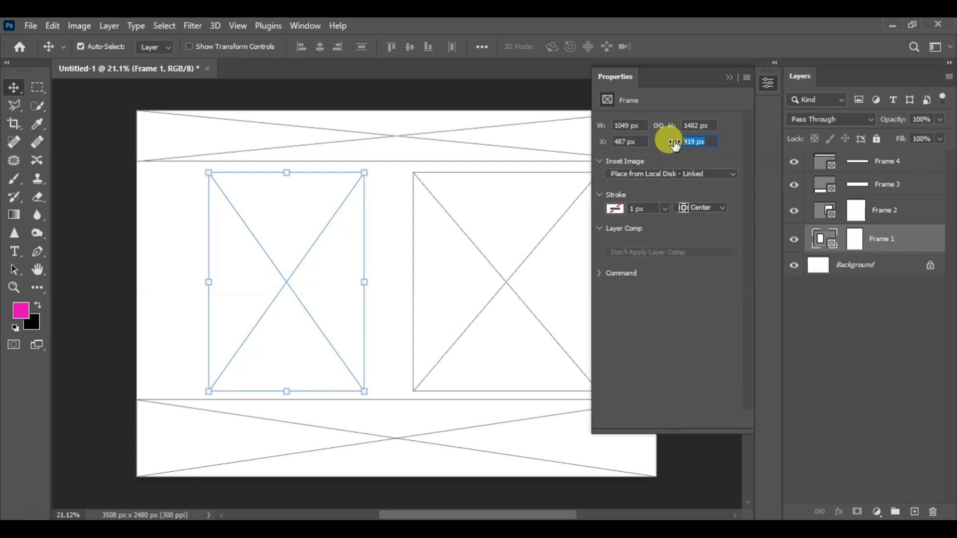
pyautogui.click(629, 142)
pyautogui.moveTo(603, 142)
pyautogui.mouseDown()
pyautogui.moveTo(703, 145)
pyautogui.moveTo(604, 135)
pyautogui.moveTo(444, 143)
pyautogui.moveTo(681, 144)
pyautogui.moveTo(500, 143)
pyautogui.moveTo(613, 142)
pyautogui.mouseUp()
pyautogui.moveTo(603, 142); pyautogui.dragTo(619, 145)
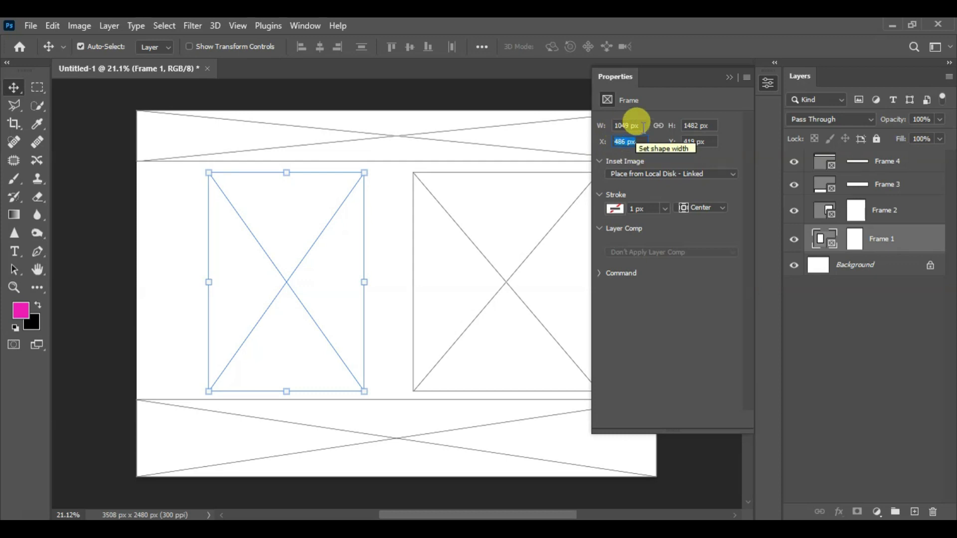
pyautogui.moveTo(638, 126); pyautogui.dragTo(614, 126)
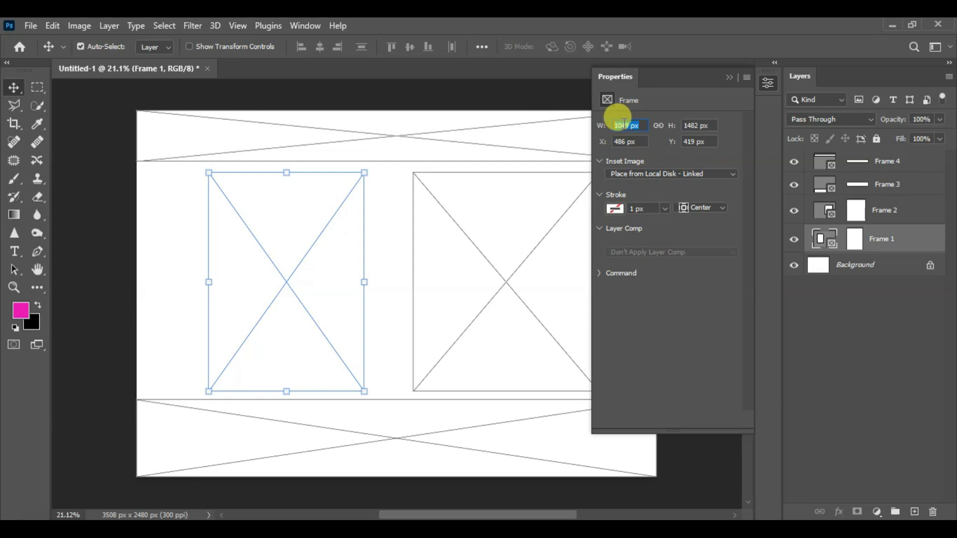
# Place the cat image _edde99dc-6f50-4afa-85fb-8c85d5dc3b06 from Downloads into the selected frame as a linked file from local disk
pyautogui.click(632, 163)
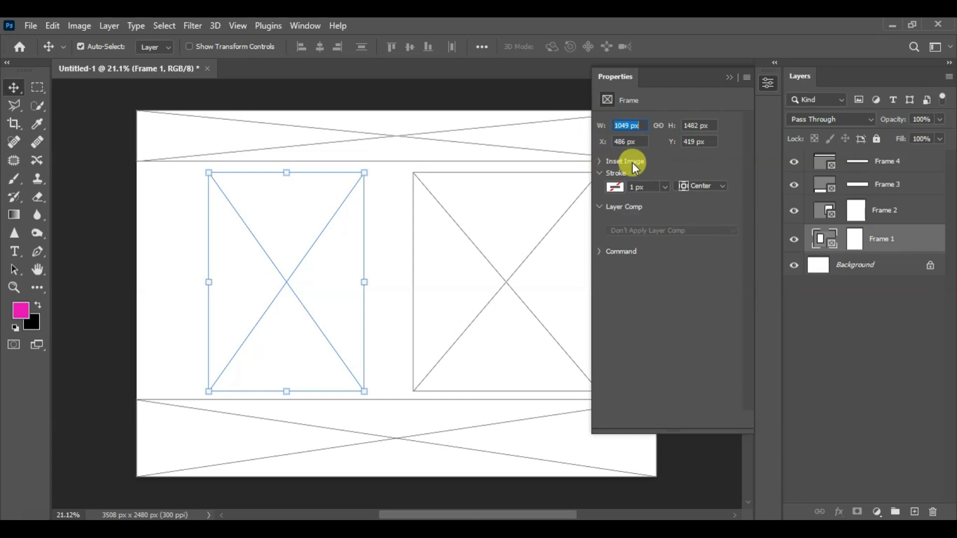
pyautogui.click(608, 163)
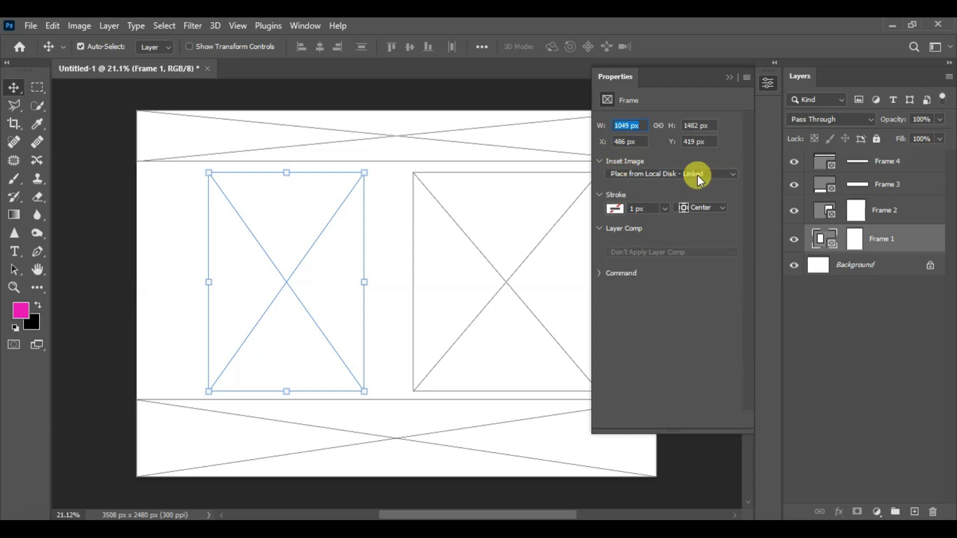
pyautogui.click(728, 173)
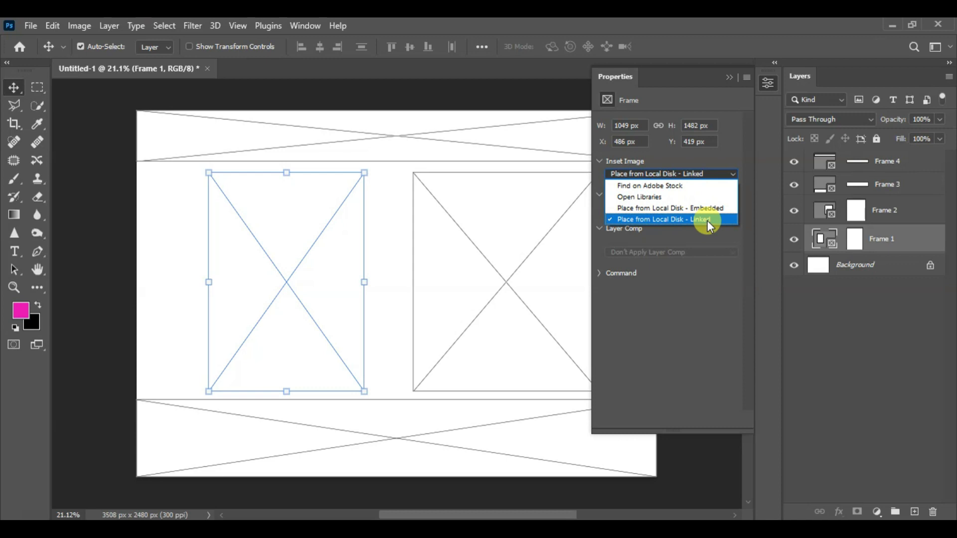
pyautogui.click(663, 220)
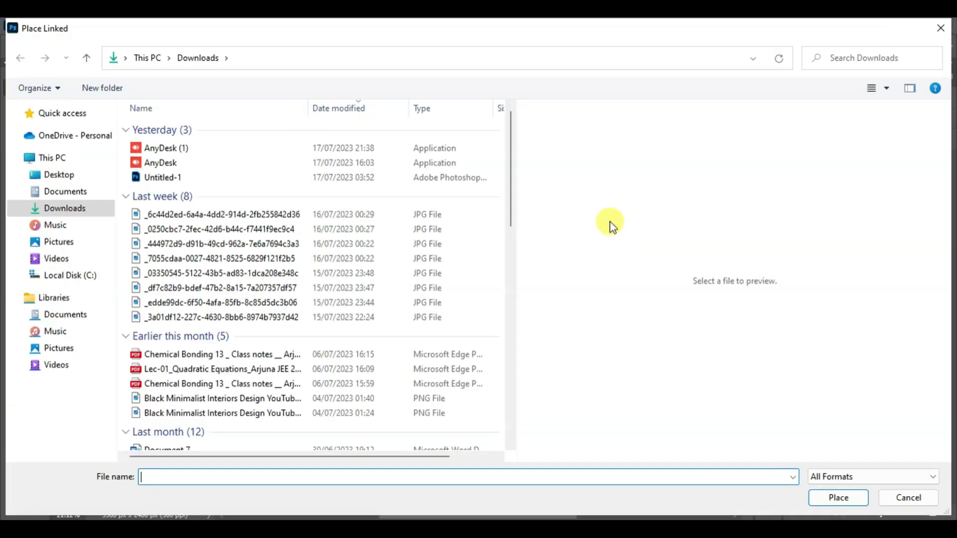
pyautogui.click(228, 246)
pyautogui.click(223, 262)
pyautogui.click(222, 289)
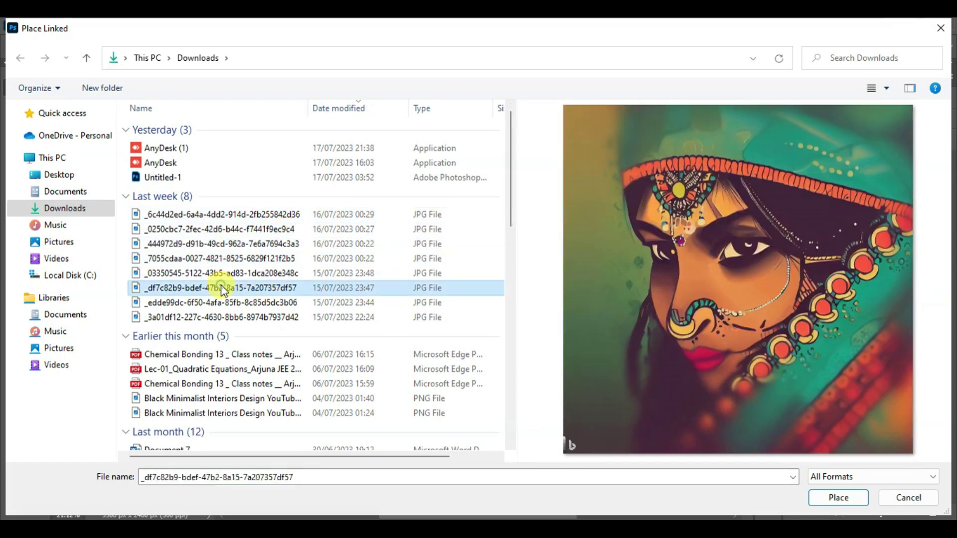
pyautogui.click(223, 302)
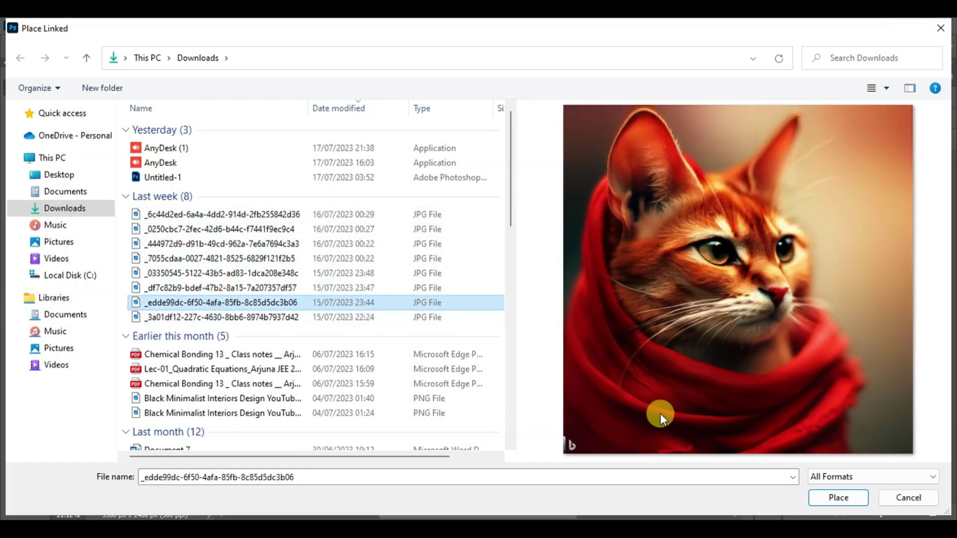
pyautogui.click(839, 498)
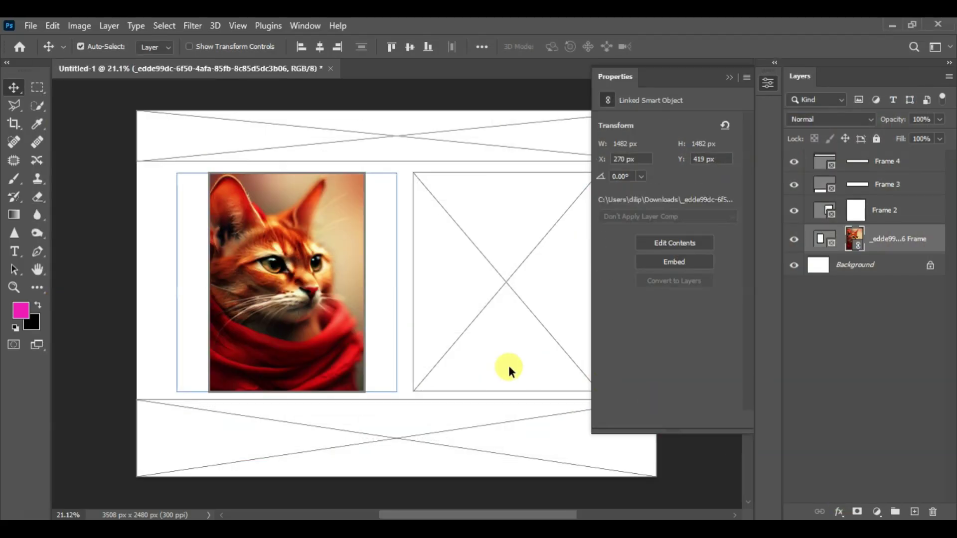
# Examine the properties of the wide bottom frame and of the frame holding the cat image by selecting each
pyautogui.click(455, 418)
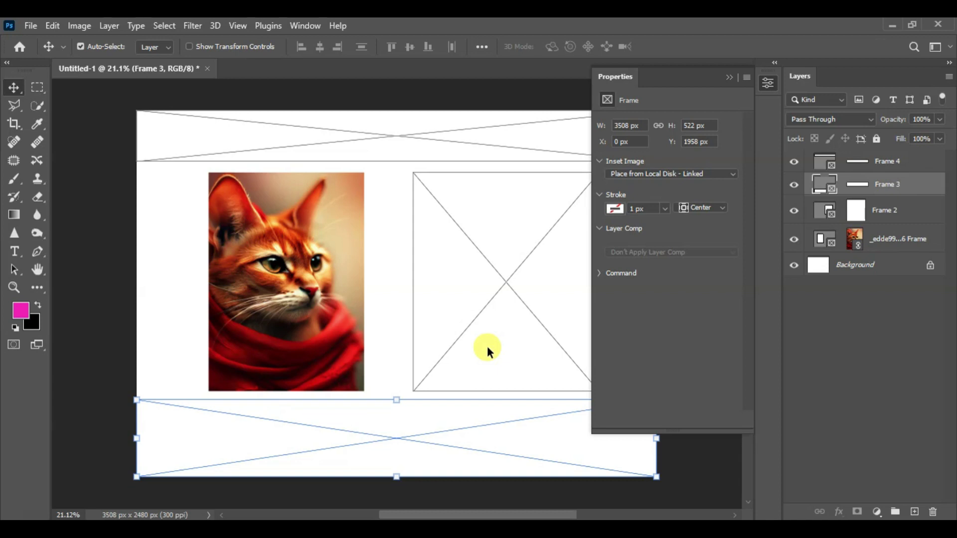
pyautogui.click(329, 285)
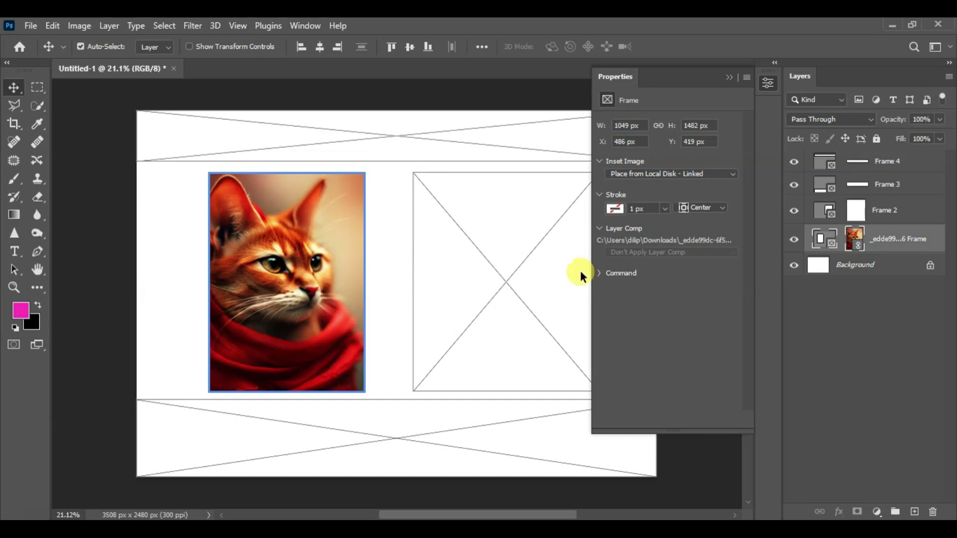
pyautogui.click(822, 243)
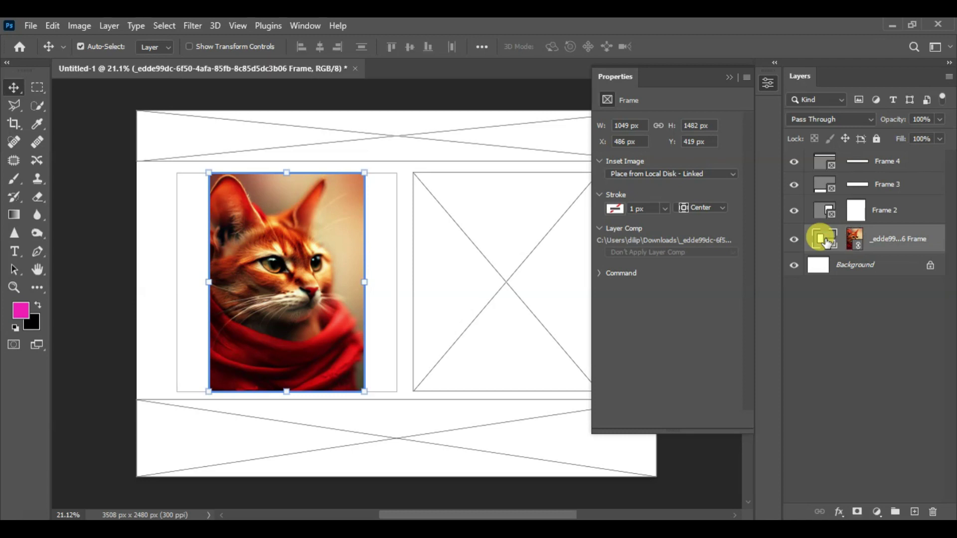
# Free-transform the cat image inside its frame, scaling it to 56.81% and moving it to X 1075 px, Y 1160 px
pyautogui.click(865, 239)
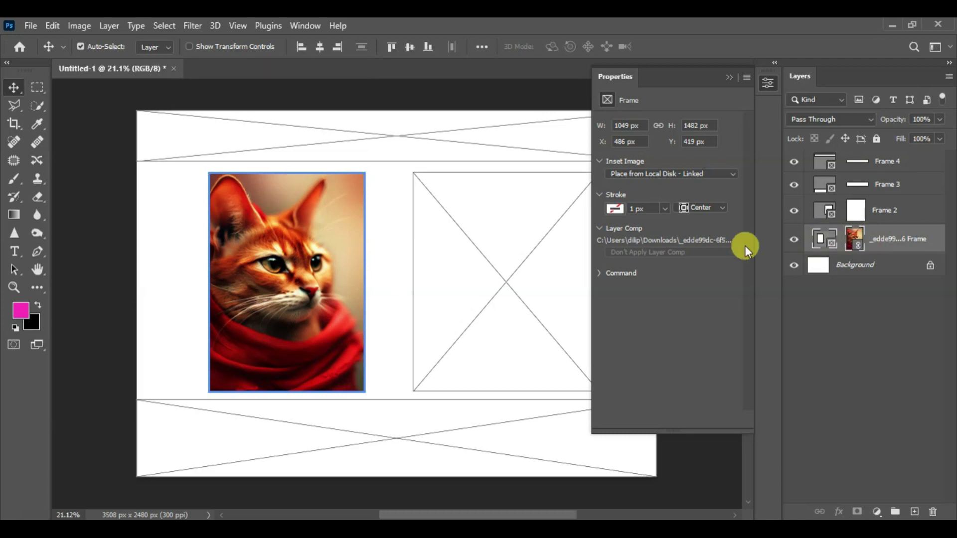
pyautogui.hotkey('ctrl', 't')
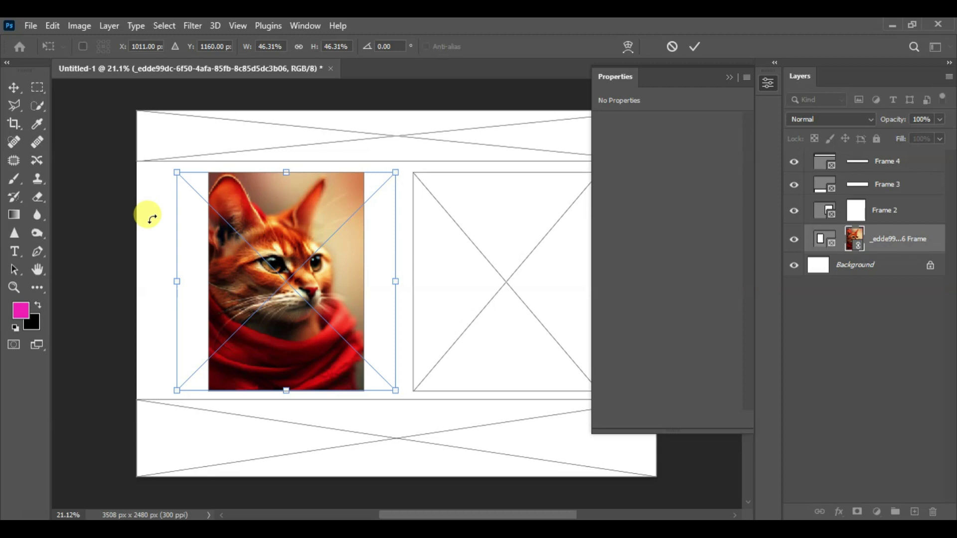
pyautogui.click(52, 26)
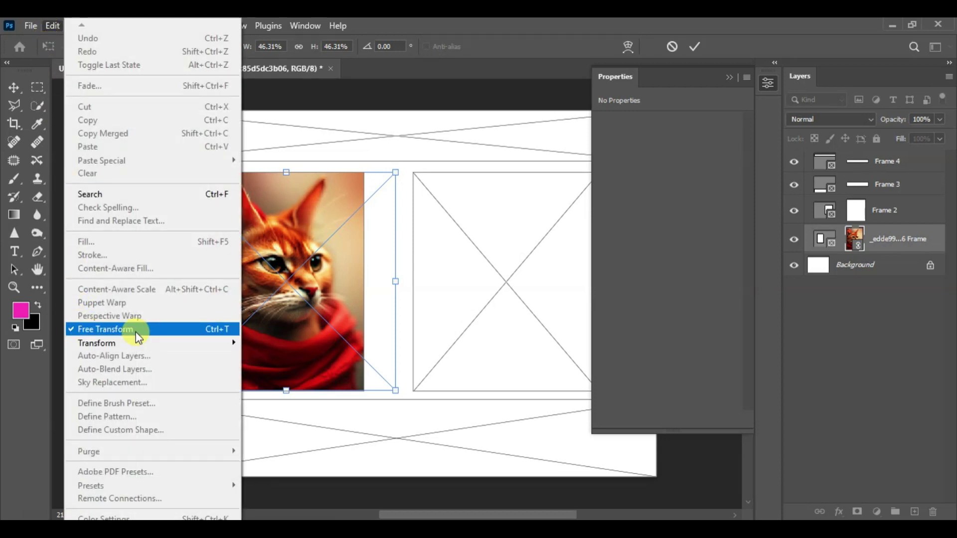
pyautogui.click(52, 26)
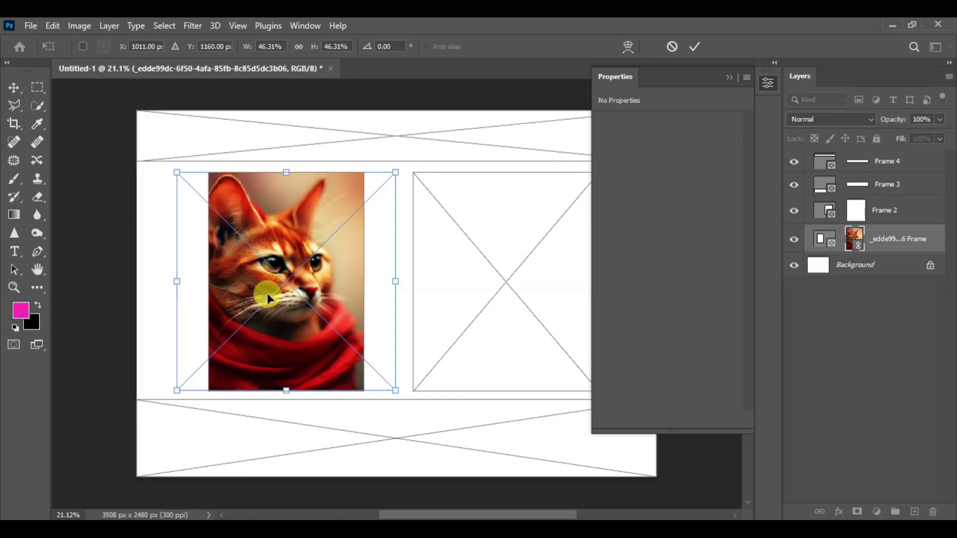
pyautogui.moveTo(394, 172)
pyautogui.mouseDown()
pyautogui.moveTo(406, 149)
pyautogui.moveTo(457, 140)
pyautogui.moveTo(438, 134)
pyautogui.moveTo(456, 123)
pyautogui.moveTo(383, 159)
pyautogui.moveTo(396, 154)
pyautogui.mouseUp()
pyautogui.moveTo(401, 390); pyautogui.dragTo(437, 425)
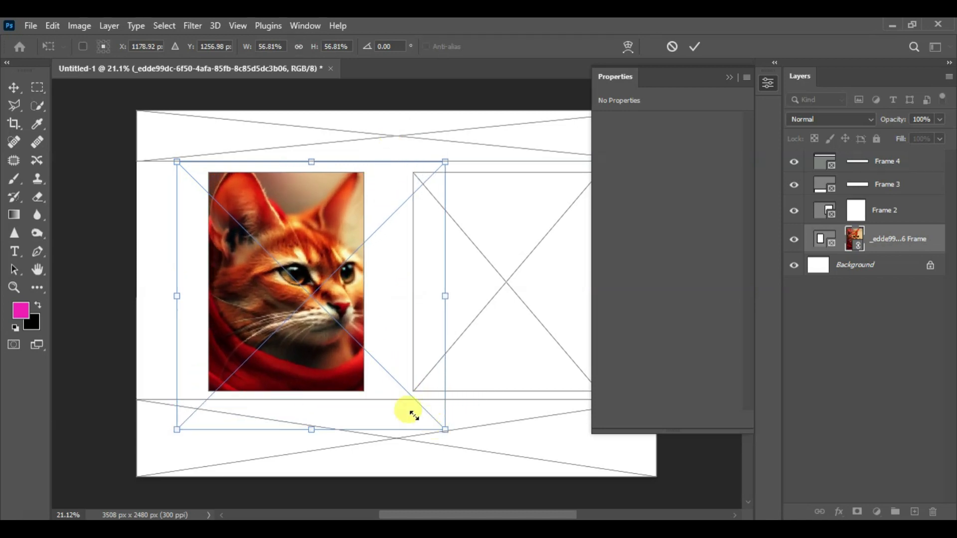
pyautogui.moveTo(320, 316); pyautogui.dragTo(305, 302)
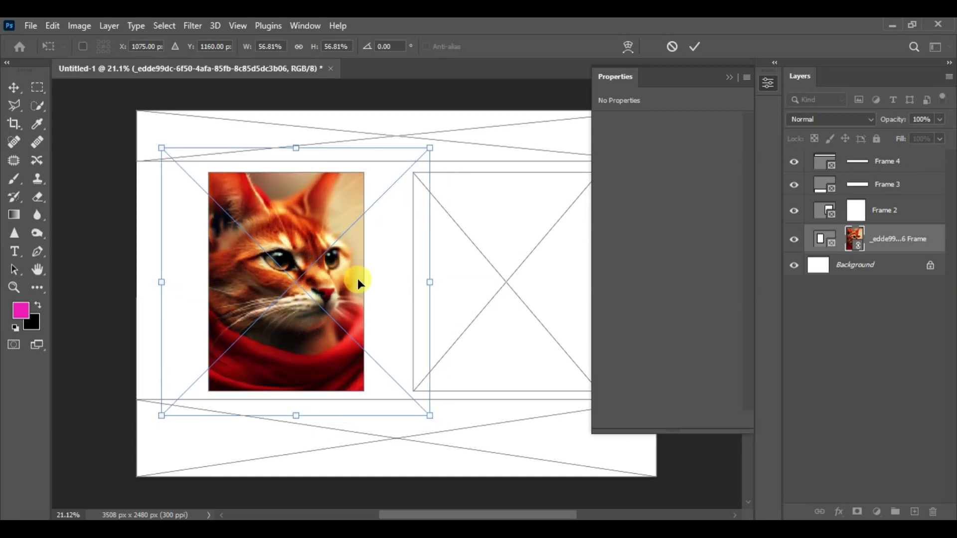
pyautogui.click(690, 46)
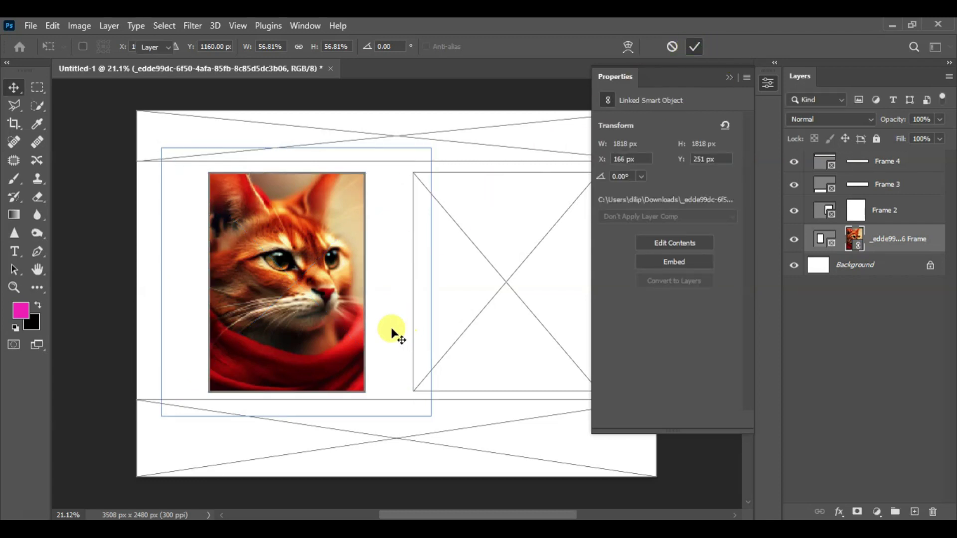
pyautogui.scroll(-2, 321, 315)
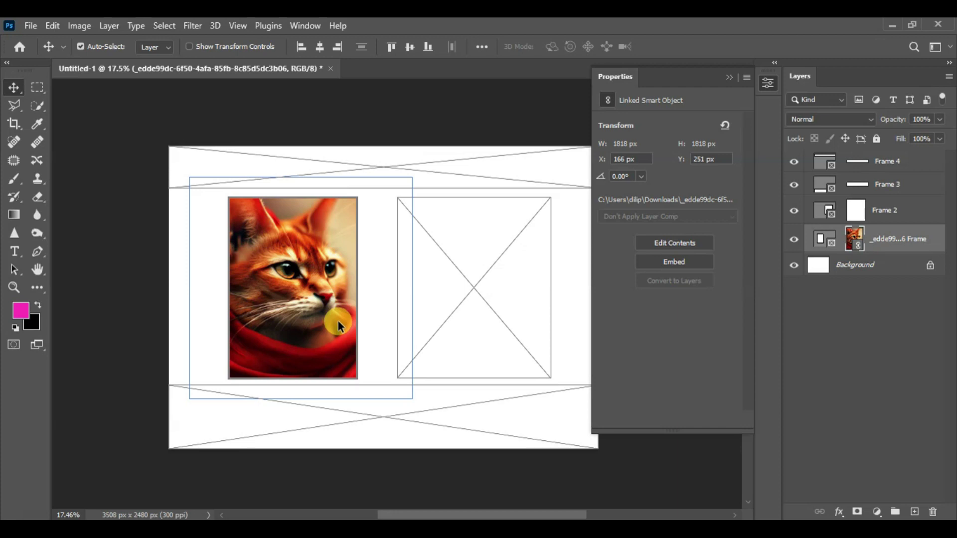
pyautogui.moveTo(374, 306); pyautogui.dragTo(324, 299)
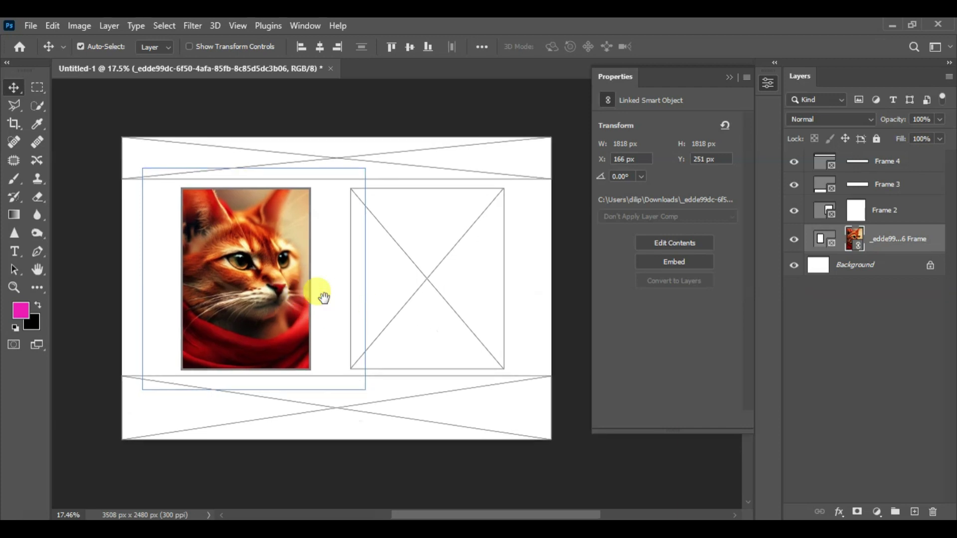
# Place the portrait image _3a01df12-227c-4630-8bb6-8974b7937d42 from Downloads into the empty upright frame beside the cat as a linked file from local disk
pyautogui.click(425, 283)
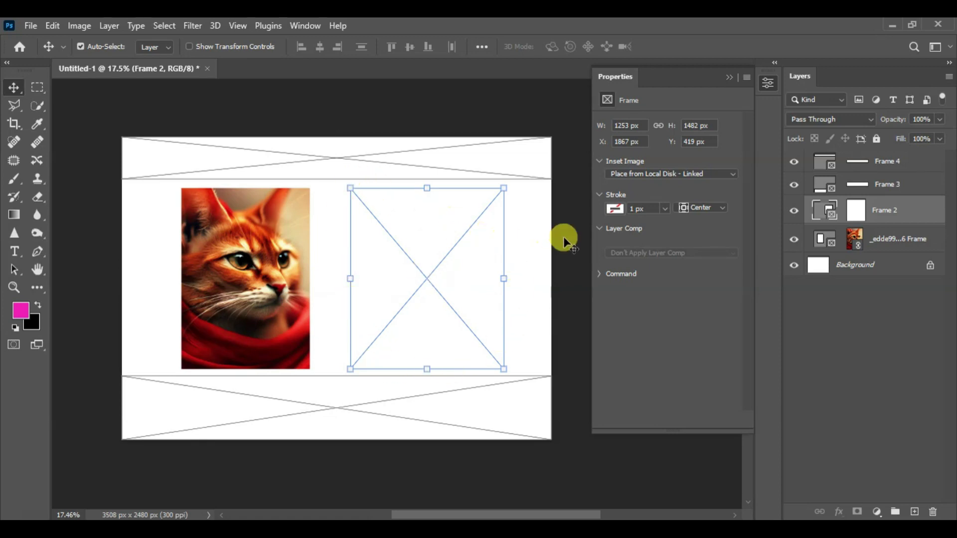
pyautogui.click(615, 76)
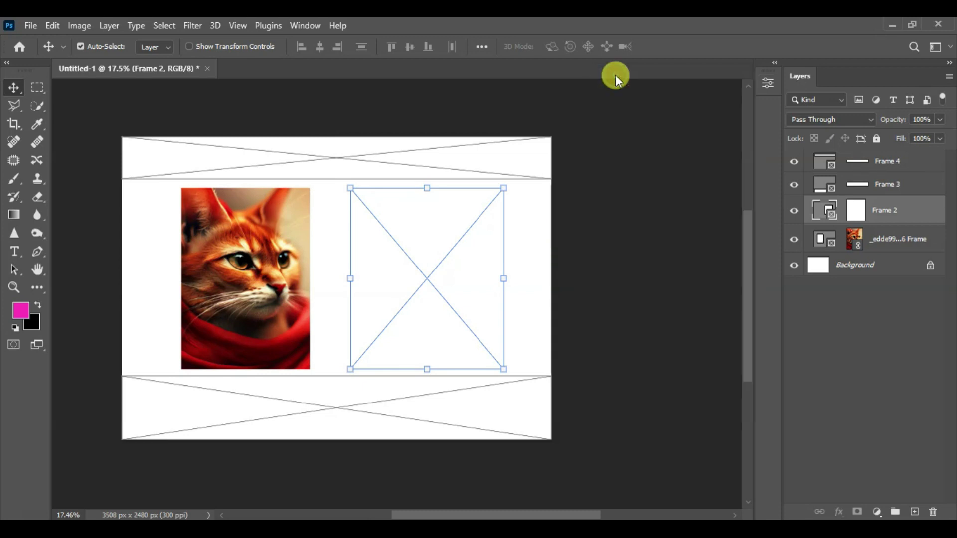
pyautogui.click(565, 283)
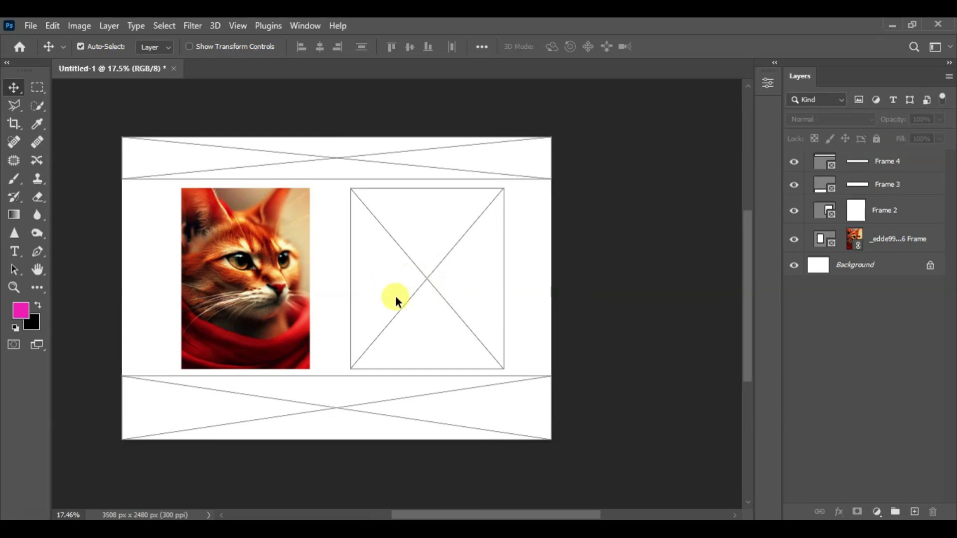
pyautogui.click(426, 278)
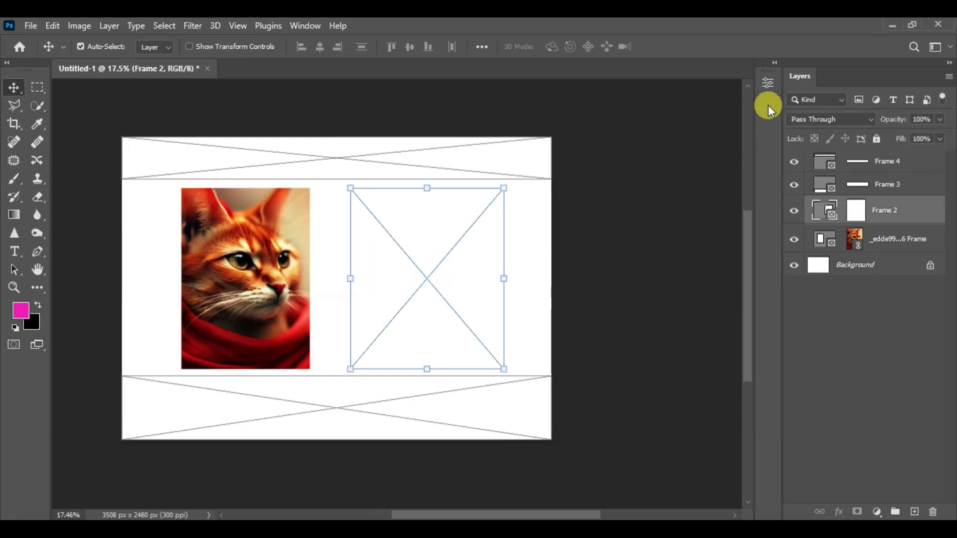
pyautogui.click(768, 86)
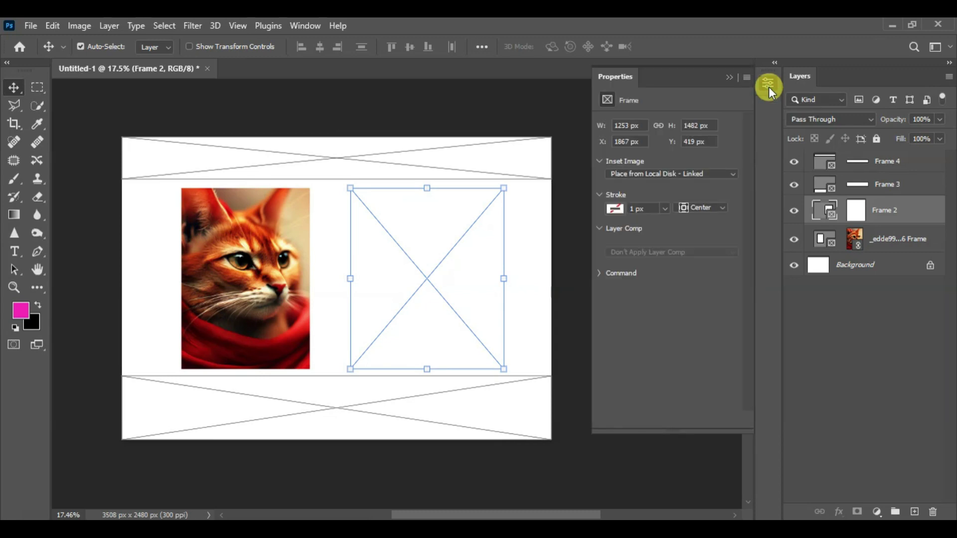
pyautogui.click(731, 175)
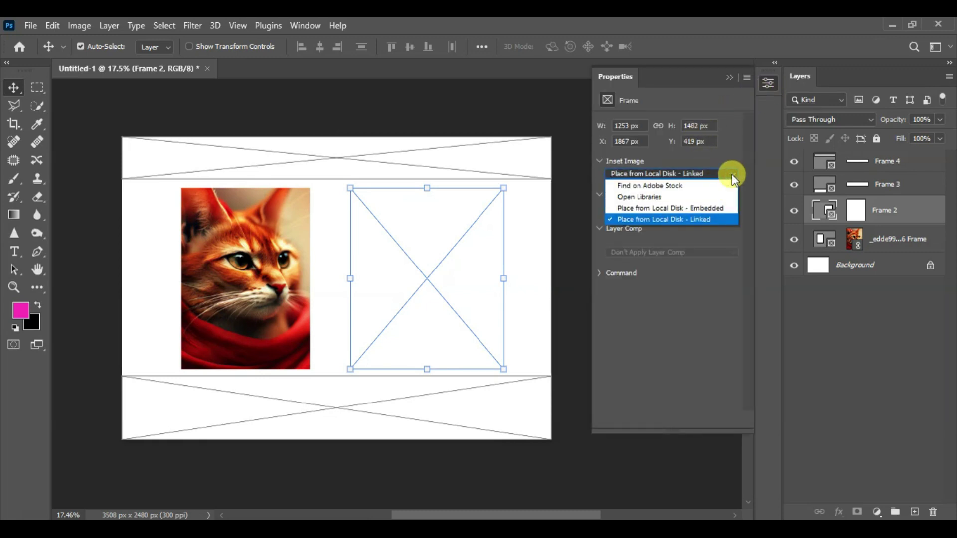
pyautogui.click(676, 221)
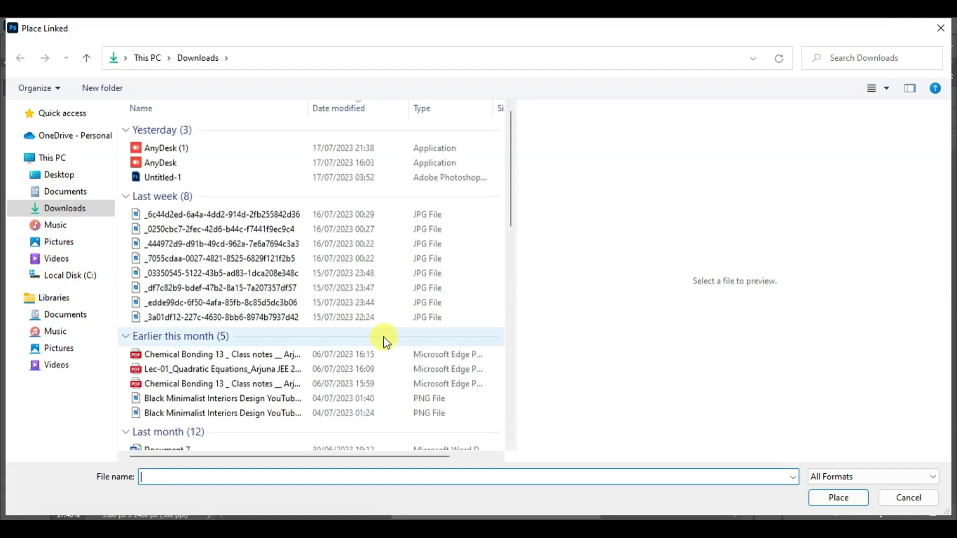
pyautogui.click(211, 317)
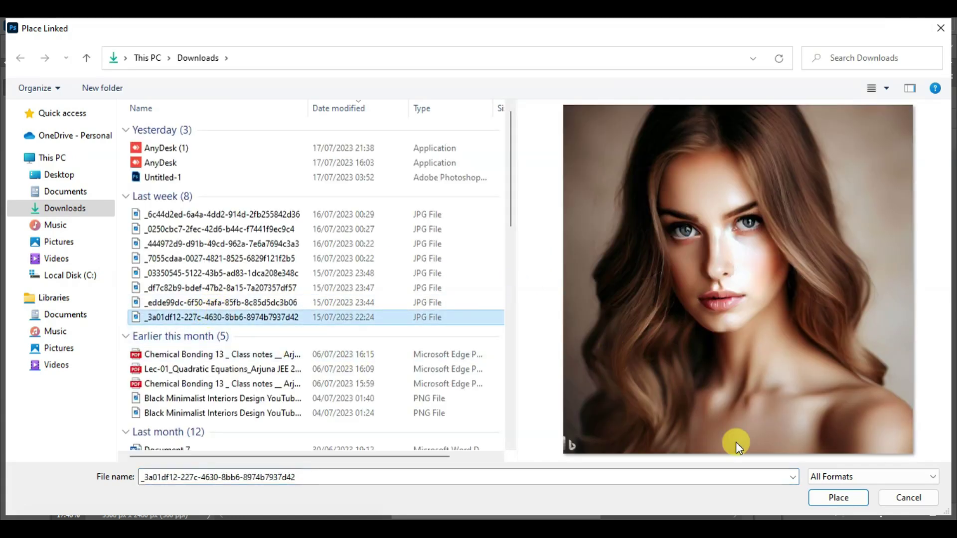
pyautogui.click(825, 501)
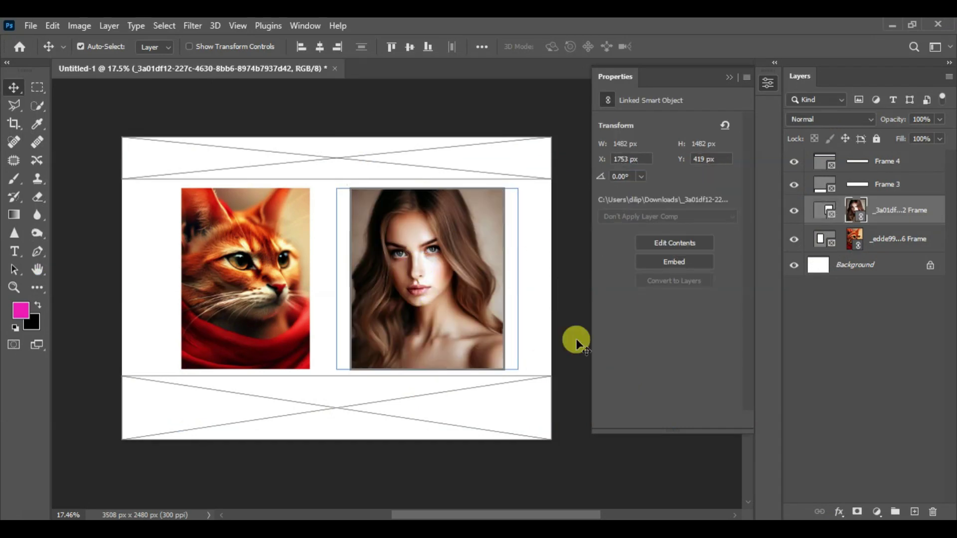
pyautogui.click(564, 347)
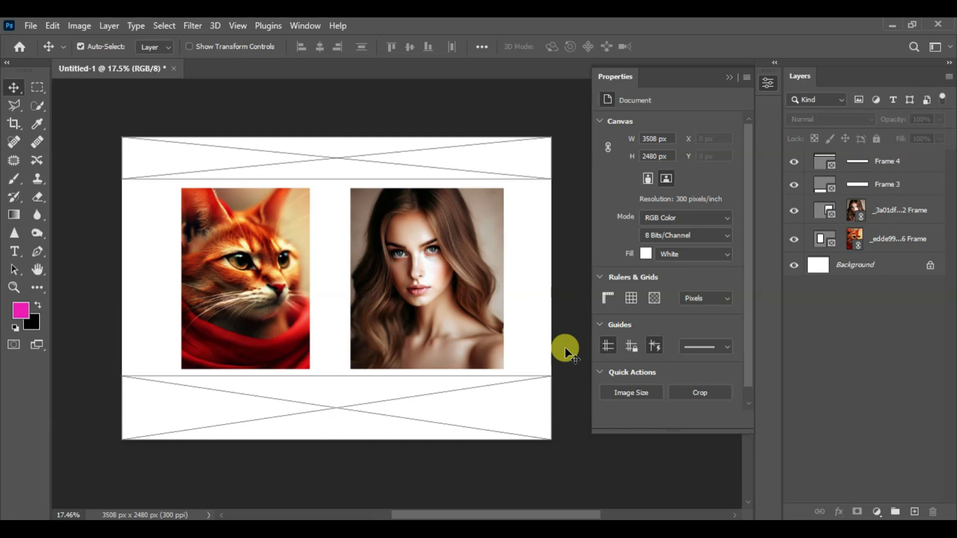
# Place the image _df7c82b9-bdef-47b2-8a15-7a207357df57 from Downloads into the wide frame along the canvas's upper edge as a linked file from local disk
pyautogui.click(393, 160)
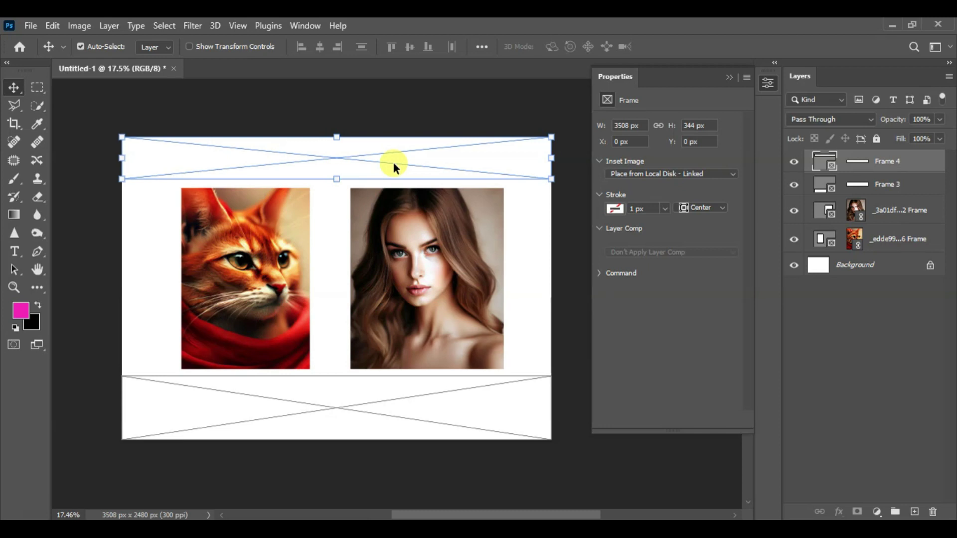
pyautogui.click(733, 173)
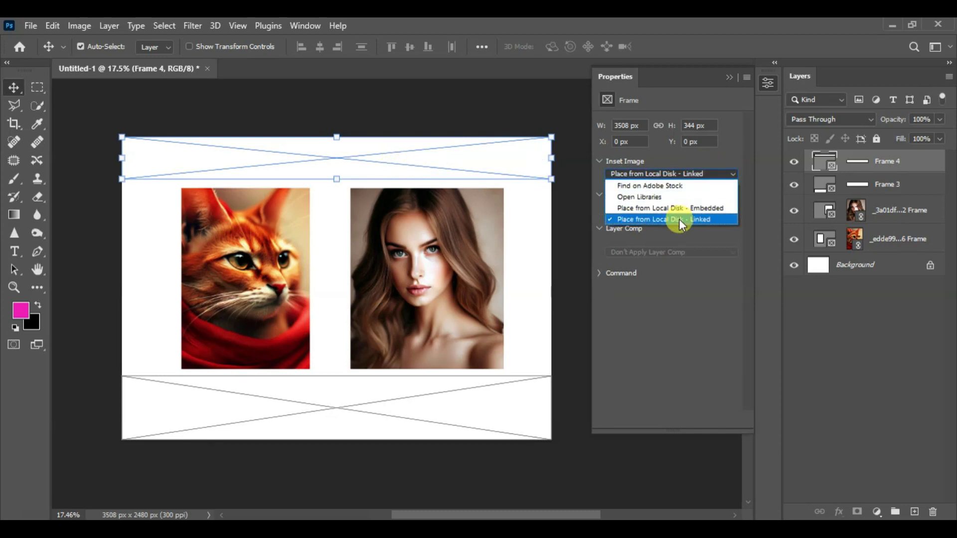
pyautogui.click(679, 219)
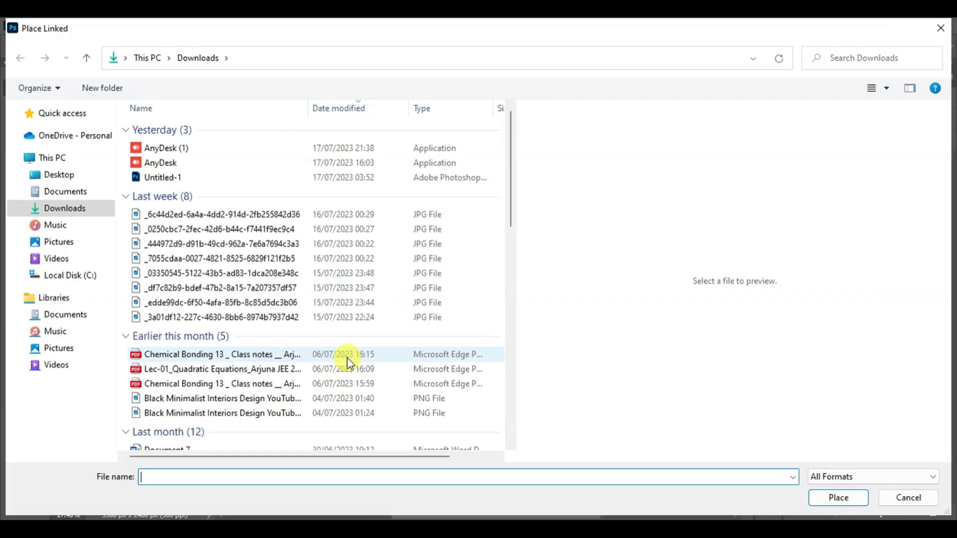
pyautogui.click(205, 291)
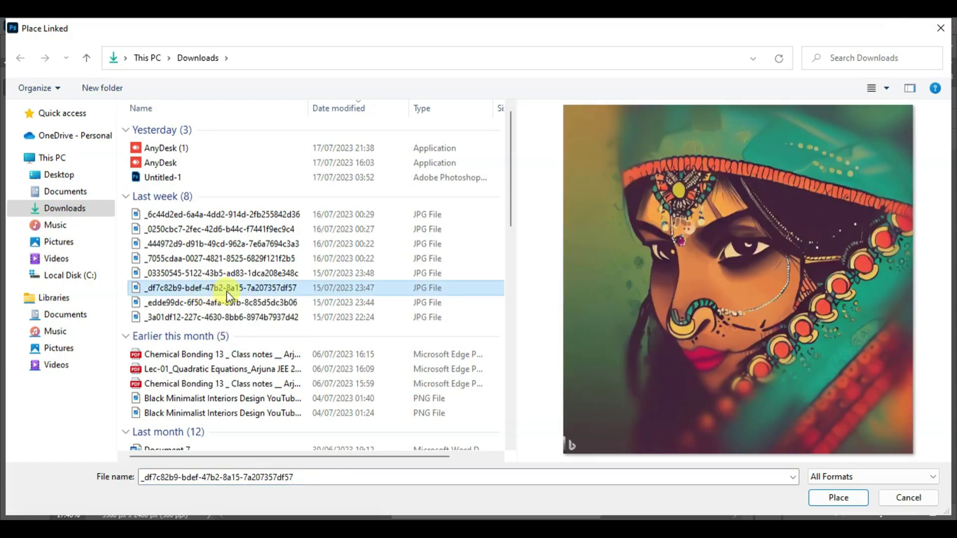
pyautogui.click(829, 498)
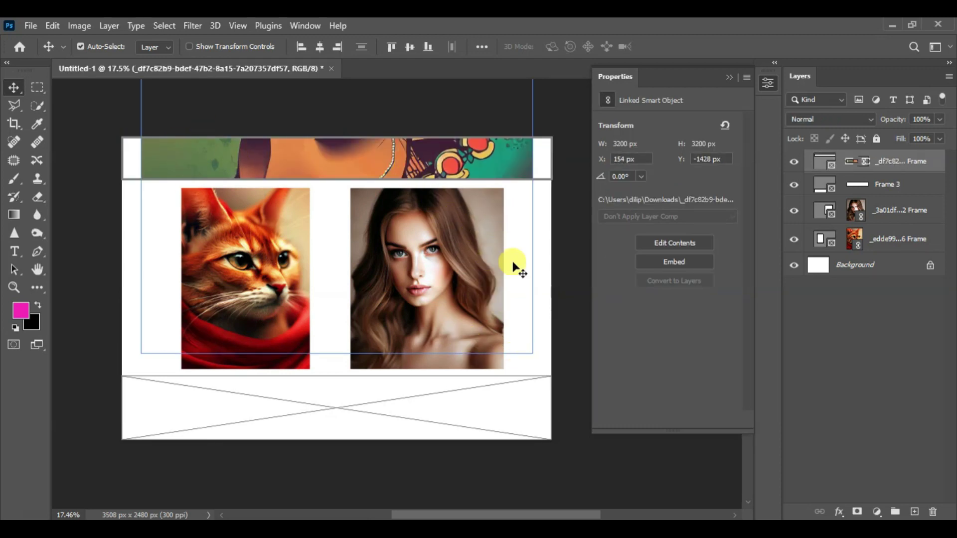
# Free-transform the image inside the upper frame, stretching its width to 109.63% to fill the frame and moving it to X 1753 px, Y 469 px
pyautogui.scroll(-5, 499, 298)
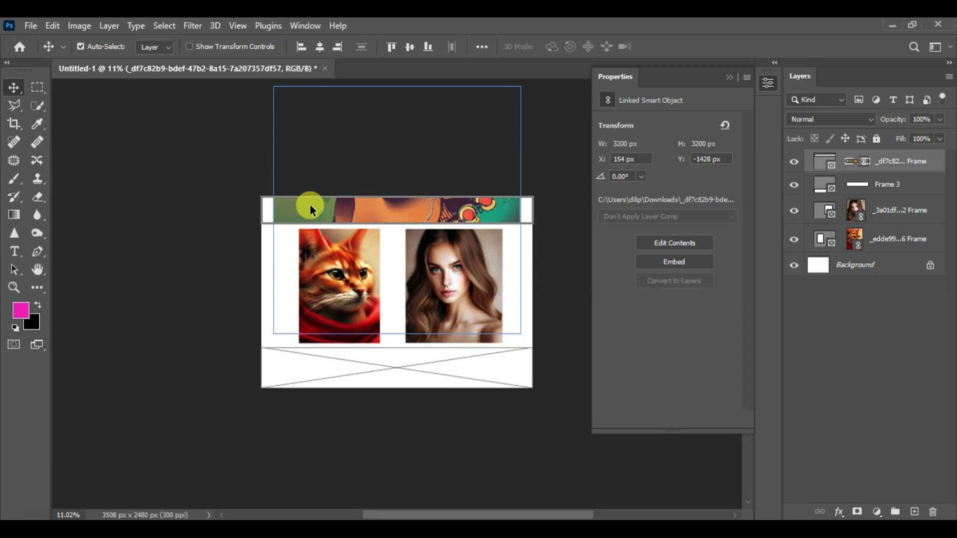
pyautogui.hotkey('ctrl', 't')
pyautogui.moveTo(524, 203); pyautogui.dragTo(532, 205)
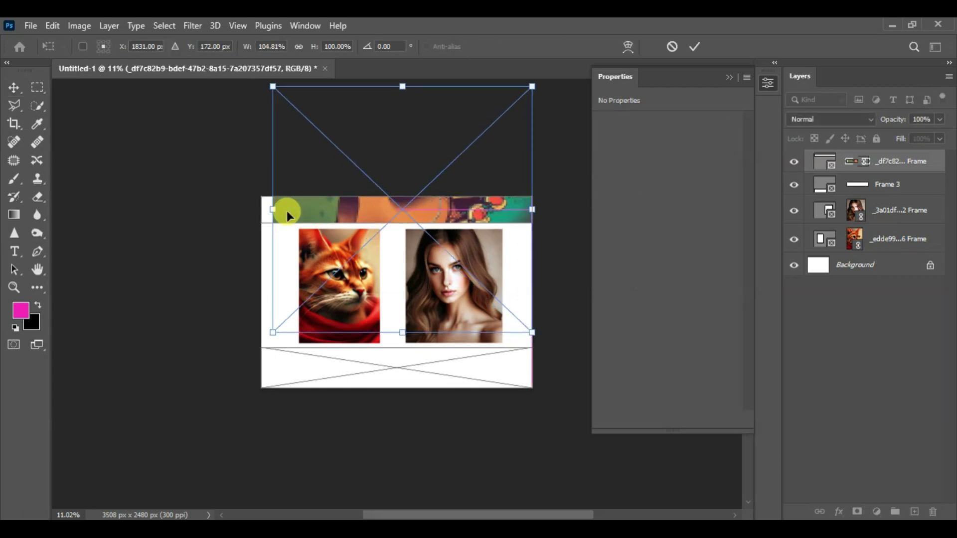
pyautogui.moveTo(267, 207); pyautogui.dragTo(258, 208)
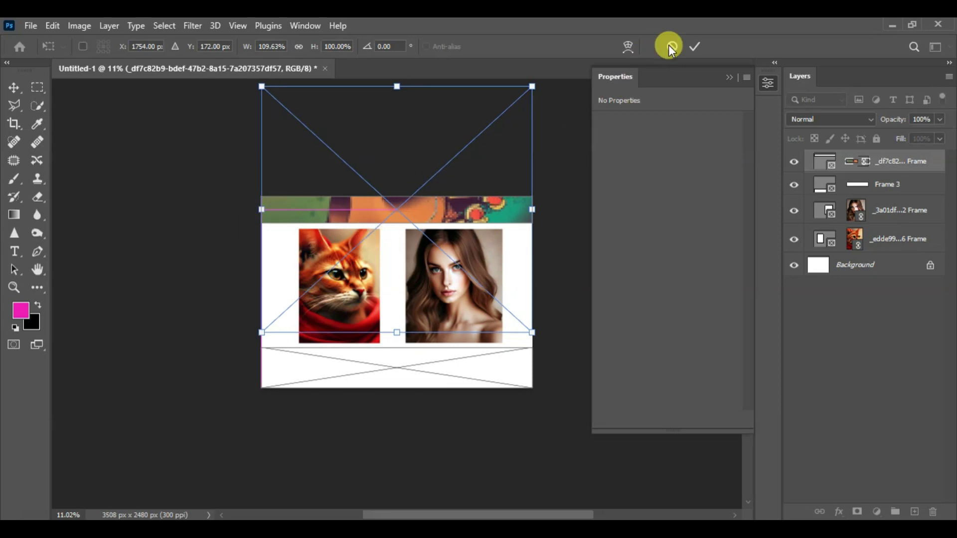
pyautogui.moveTo(457, 220)
pyautogui.mouseDown()
pyautogui.moveTo(455, 249)
pyautogui.moveTo(457, 214)
pyautogui.moveTo(455, 233)
pyautogui.mouseUp()
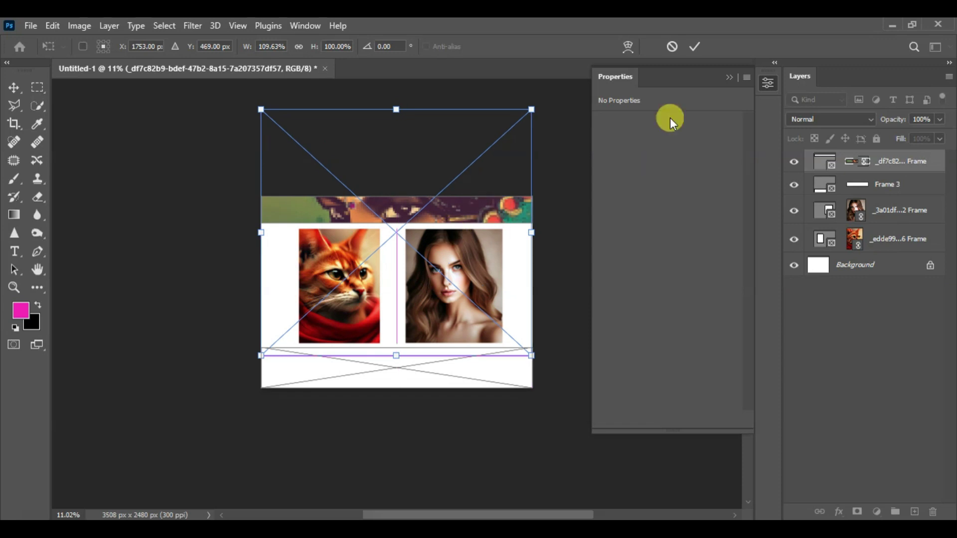
pyautogui.click(695, 46)
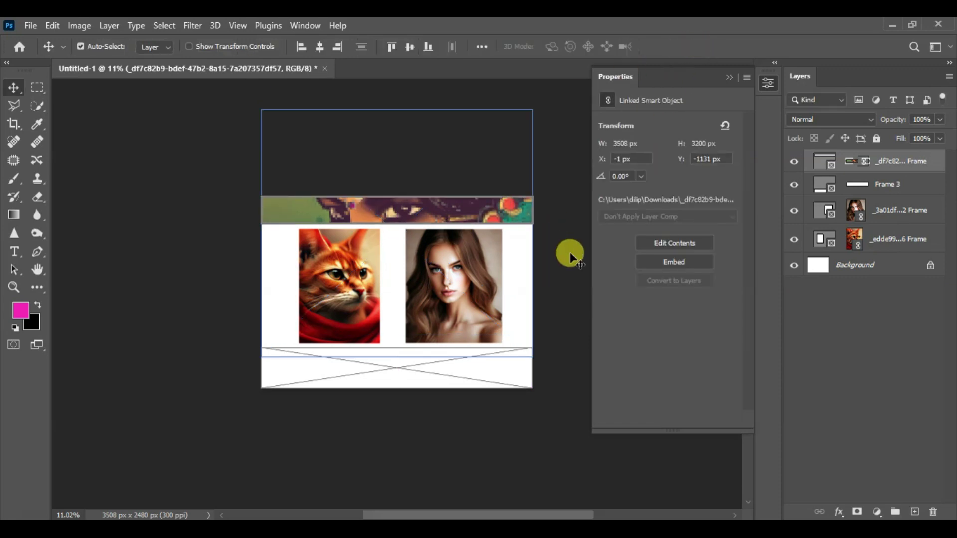
pyautogui.click(551, 284)
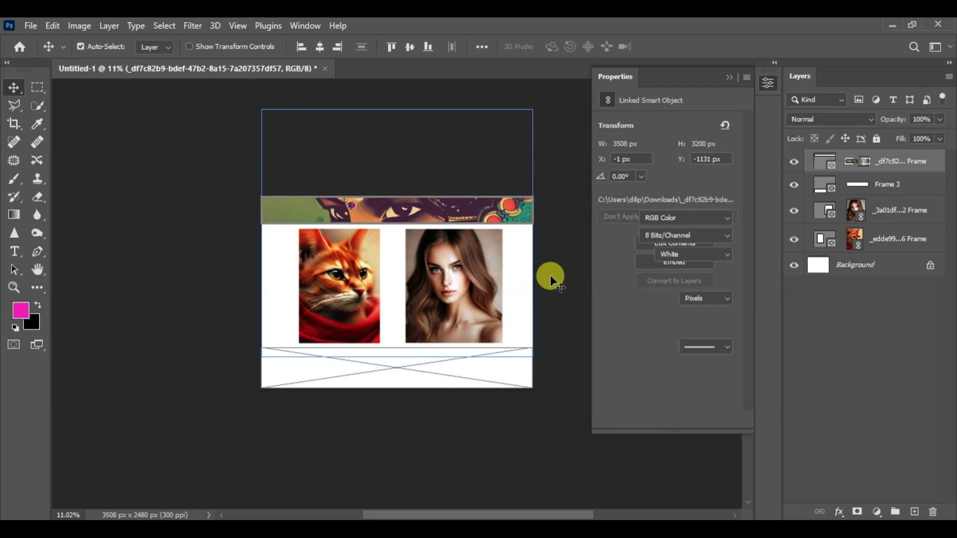
pyautogui.scroll(2, 479, 216)
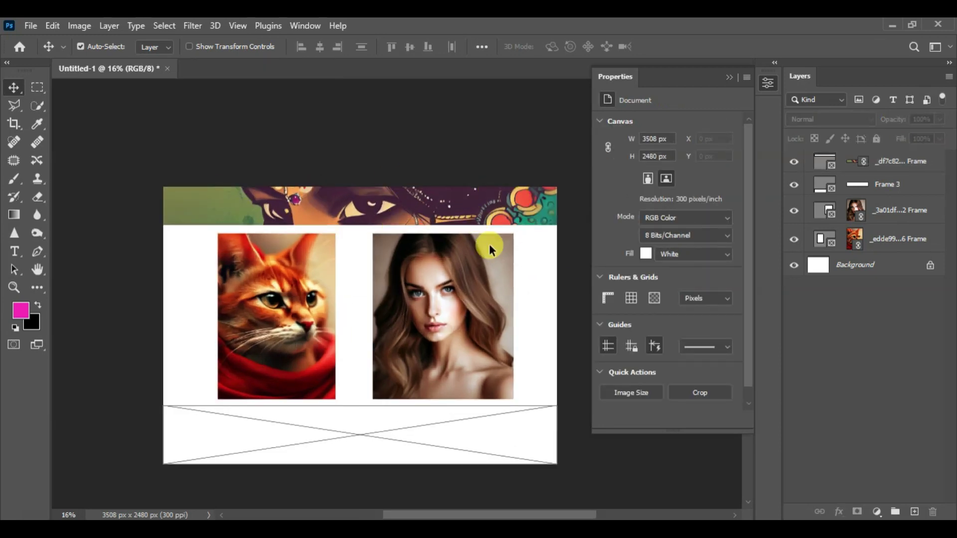
# Delete all four frames together with their images, leaving only the white background
pyautogui.click(369, 434)
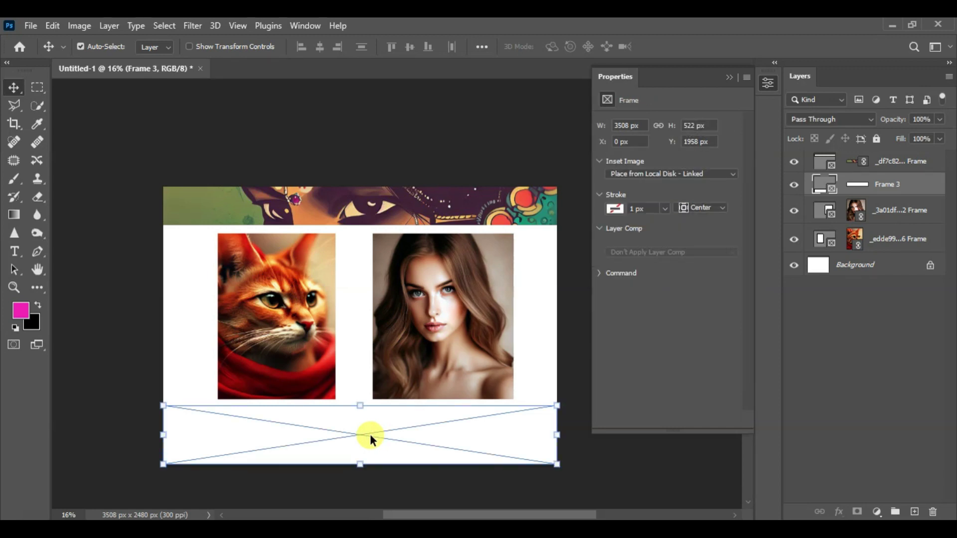
pyautogui.moveTo(135, 172); pyautogui.dragTo(568, 487)
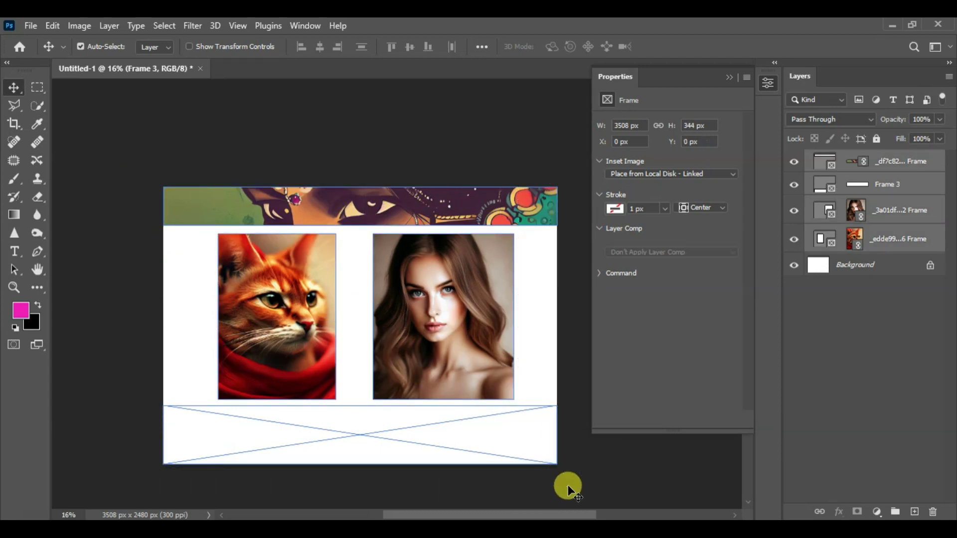
pyautogui.press('Delete')
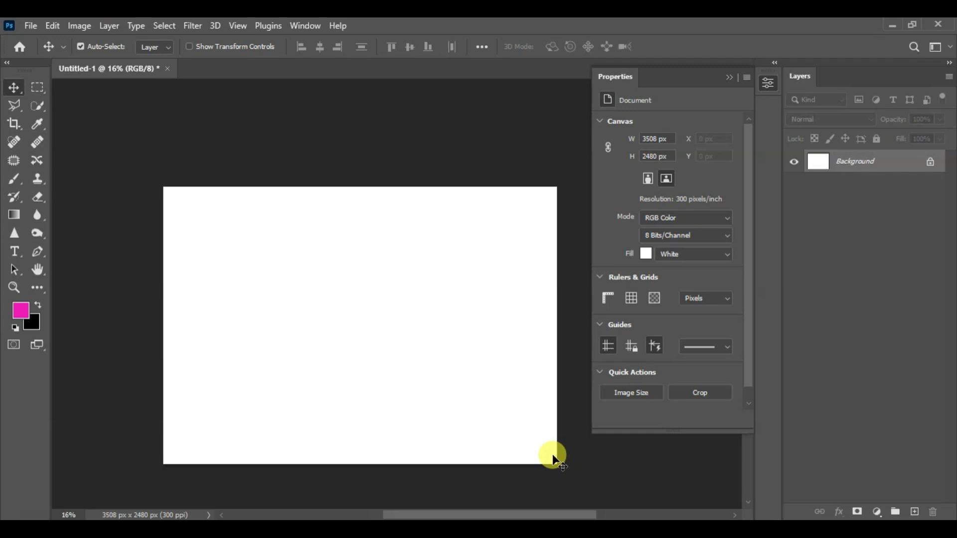
# Place the portrait image _3a01df12-227c-4630-8bb6-8974b7937d42 from Downloads on the empty canvas as a linked file at its default 77.50% scale
pyautogui.click(31, 25)
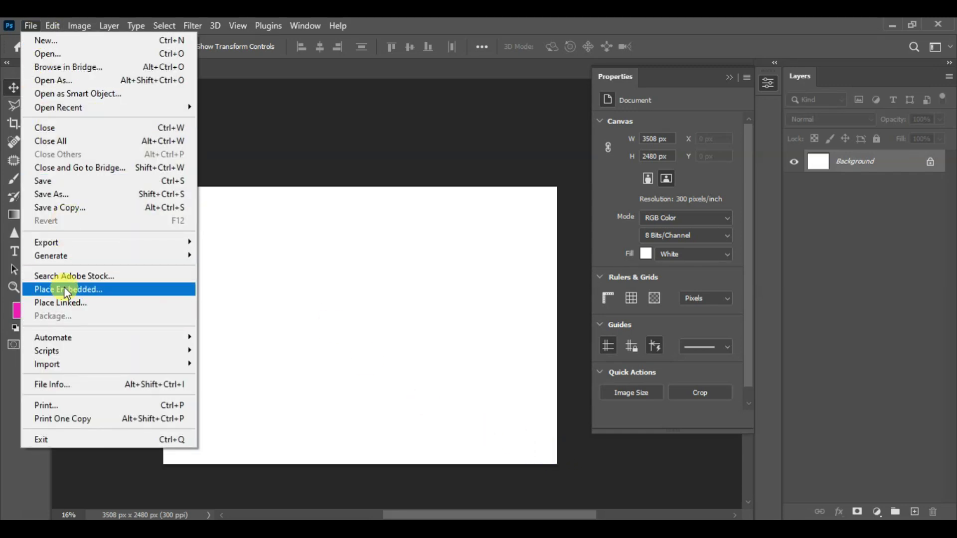
pyautogui.click(65, 302)
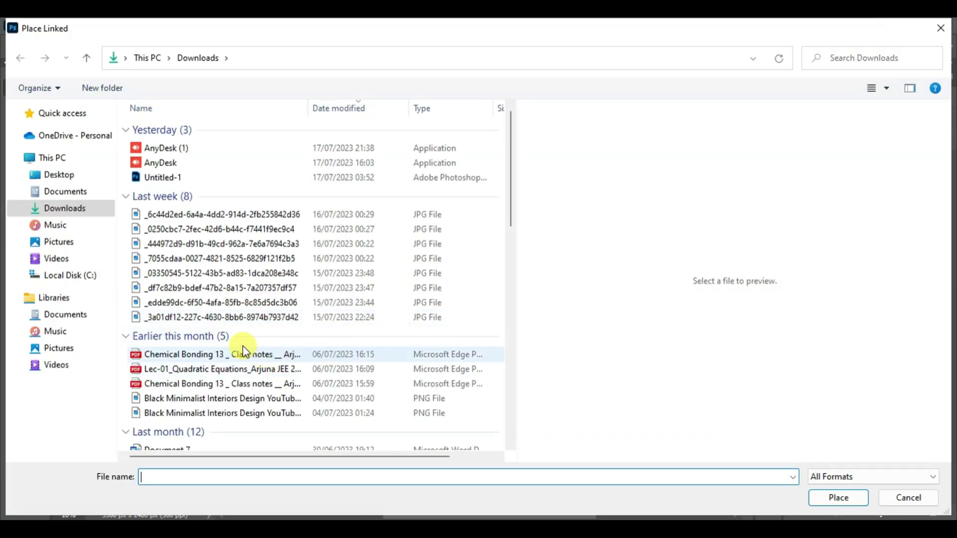
pyautogui.click(200, 317)
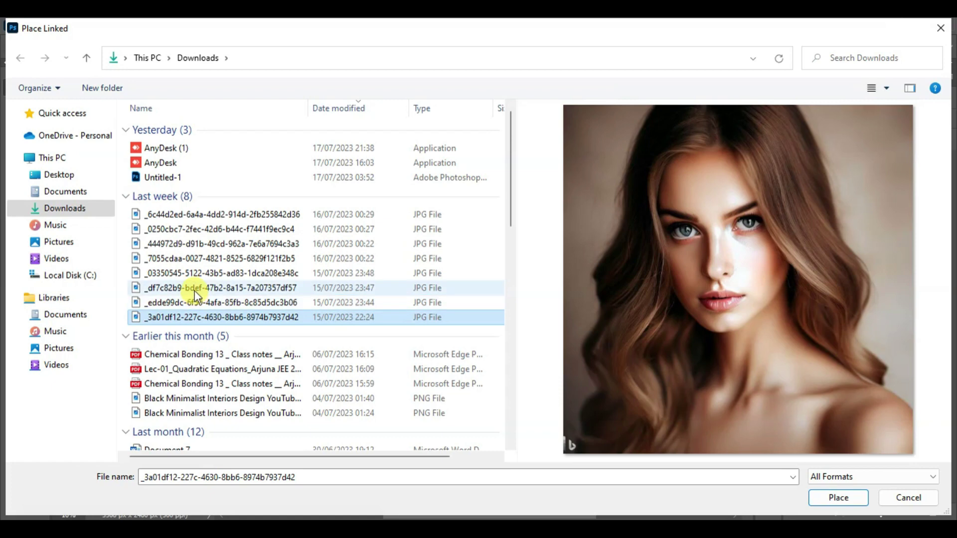
pyautogui.click(829, 498)
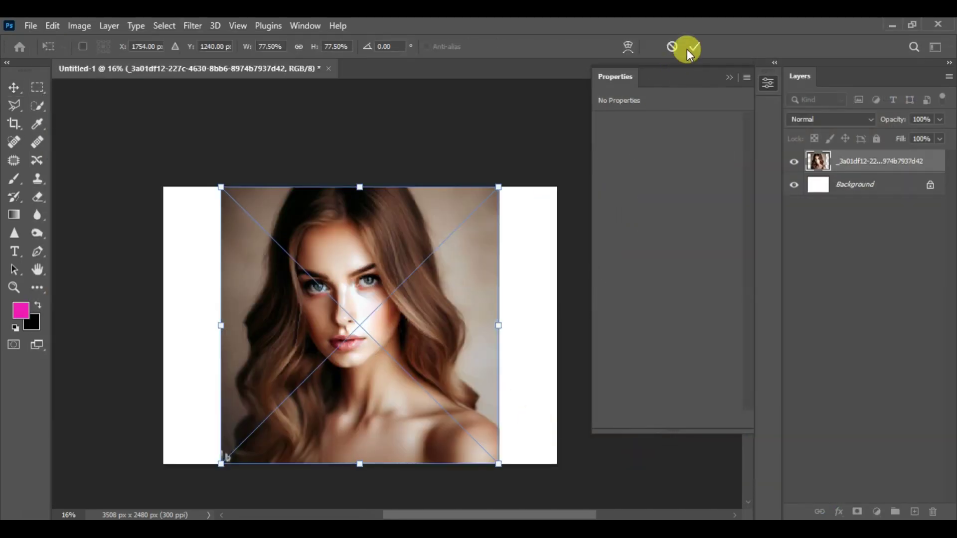
pyautogui.click(694, 46)
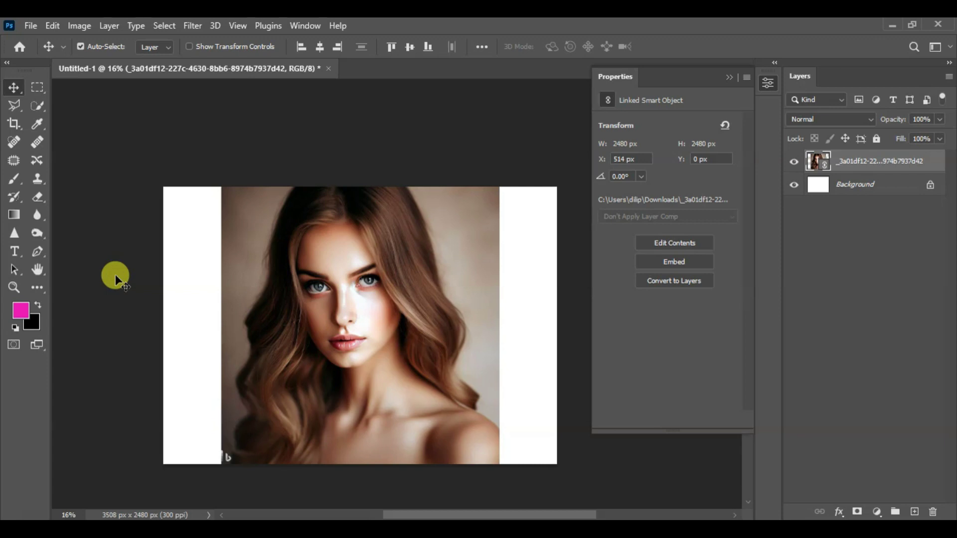
# Draw a circular frame about 1917 px across over the woman's face with the Frame tool, starting near X 689 px, Y 126 px
pyautogui.press('k')
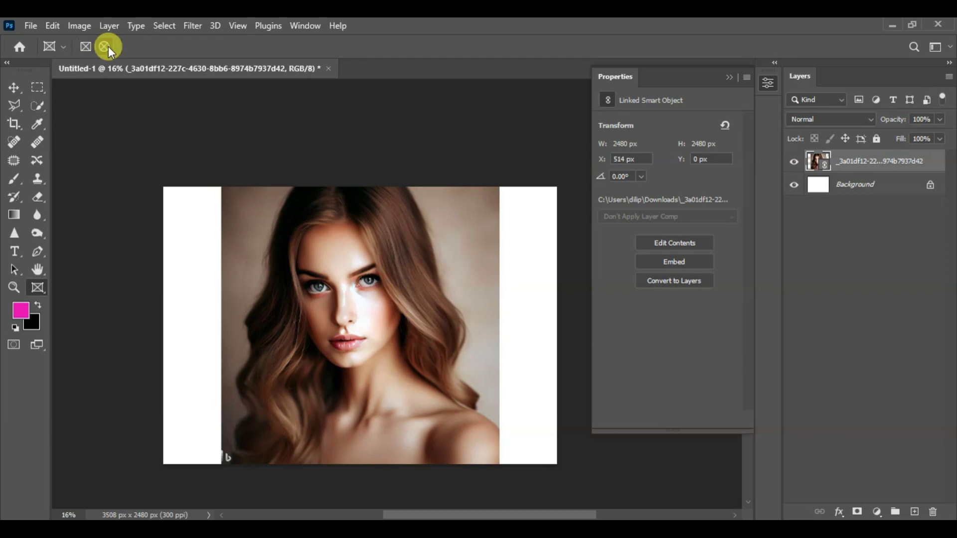
pyautogui.click(86, 50)
pyautogui.click(103, 47)
pyautogui.moveTo(251, 208); pyautogui.dragTo(459, 434)
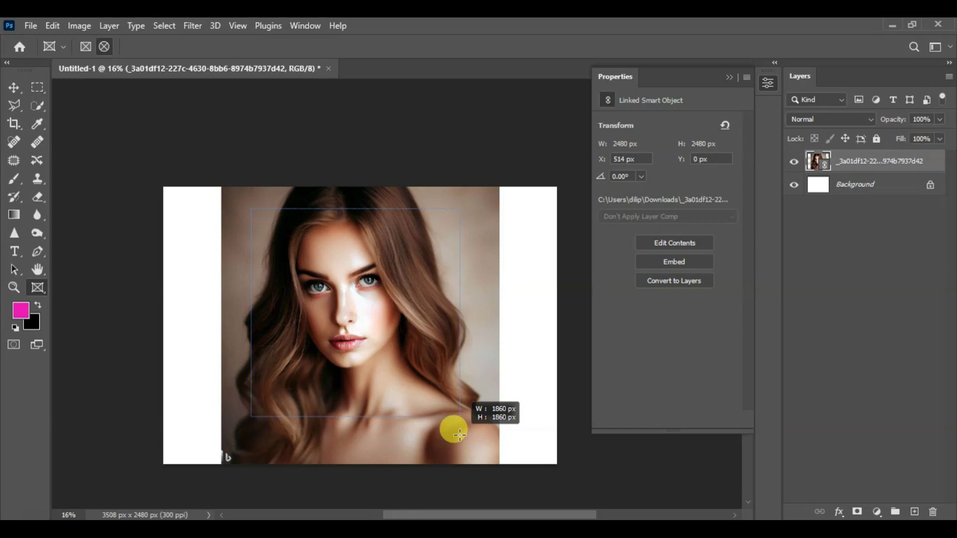
pyautogui.moveTo(459, 434)
pyautogui.mouseDown()
pyautogui.moveTo(455, 393)
pyautogui.moveTo(475, 313)
pyautogui.moveTo(459, 391)
pyautogui.moveTo(466, 429)
pyautogui.moveTo(446, 420)
pyautogui.moveTo(438, 391)
pyautogui.moveTo(481, 447)
pyautogui.moveTo(397, 379)
pyautogui.moveTo(468, 451)
pyautogui.moveTo(428, 427)
pyautogui.moveTo(472, 439)
pyautogui.moveTo(404, 447)
pyautogui.moveTo(453, 395)
pyautogui.moveTo(421, 455)
pyautogui.moveTo(410, 393)
pyautogui.moveTo(472, 466)
pyautogui.moveTo(392, 405)
pyautogui.moveTo(455, 440)
pyautogui.moveTo(395, 410)
pyautogui.moveTo(472, 427)
pyautogui.moveTo(448, 433)
pyautogui.moveTo(452, 405)
pyautogui.moveTo(452, 430)
pyautogui.moveTo(443, 429)
pyautogui.moveTo(443, 413)
pyautogui.moveTo(457, 429)
pyautogui.moveTo(420, 420)
pyautogui.moveTo(472, 405)
pyautogui.moveTo(462, 446)
pyautogui.moveTo(425, 414)
pyautogui.moveTo(466, 421)
pyautogui.moveTo(475, 434)
pyautogui.moveTo(455, 421)
pyautogui.mouseUp()
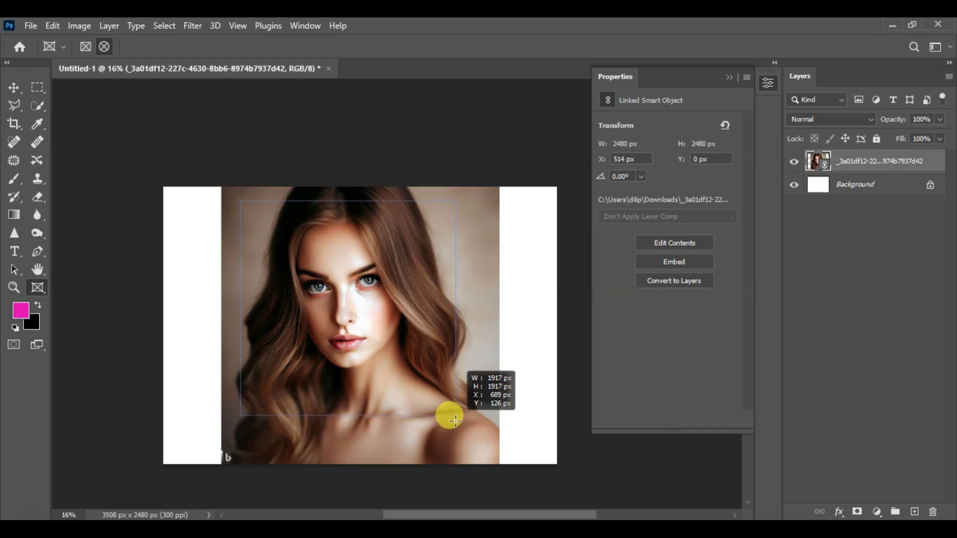
pyautogui.moveTo(455, 421); pyautogui.dragTo(455, 421)
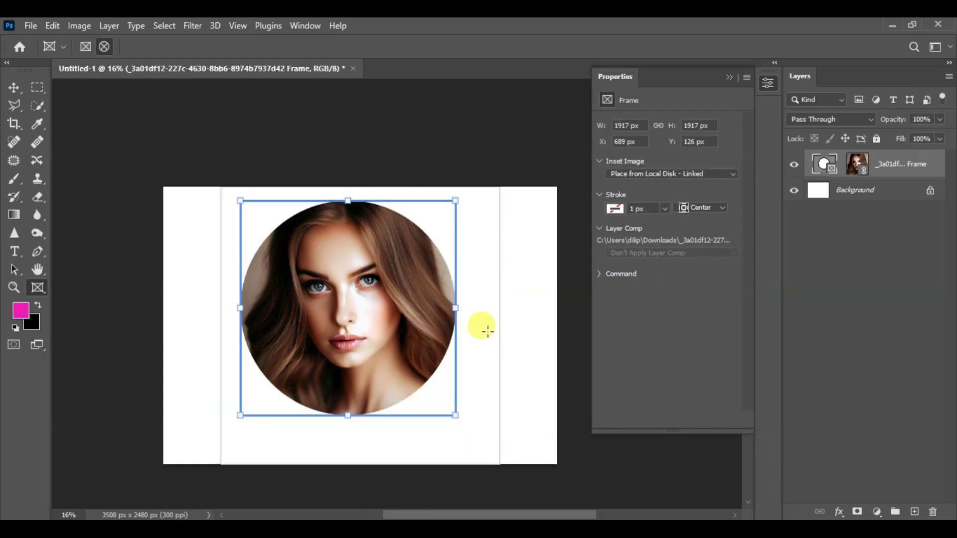
pyautogui.click(13, 87)
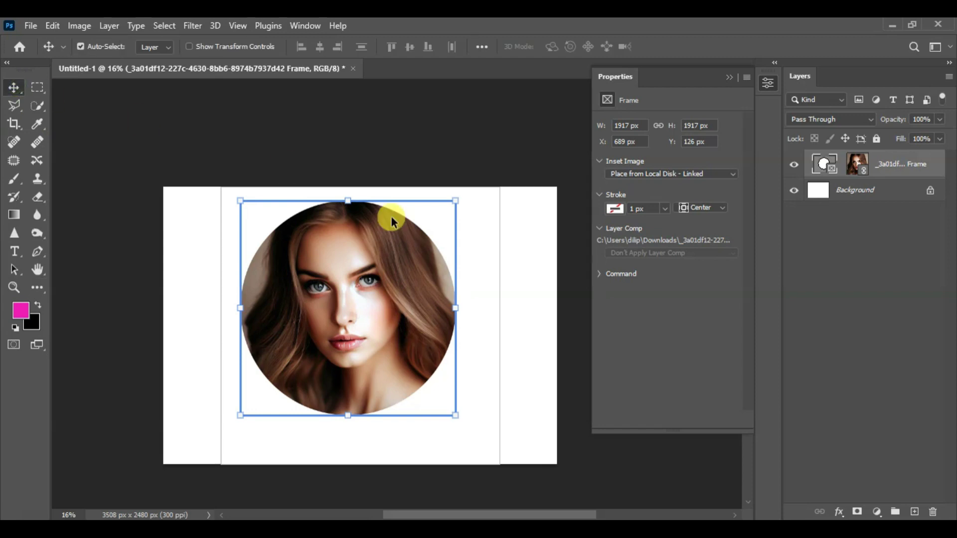
# Move the circular frame with its image to X 796 px, Y 226 px, and shift the image inside it to X 578 px, Y -193 px
pyautogui.click(530, 342)
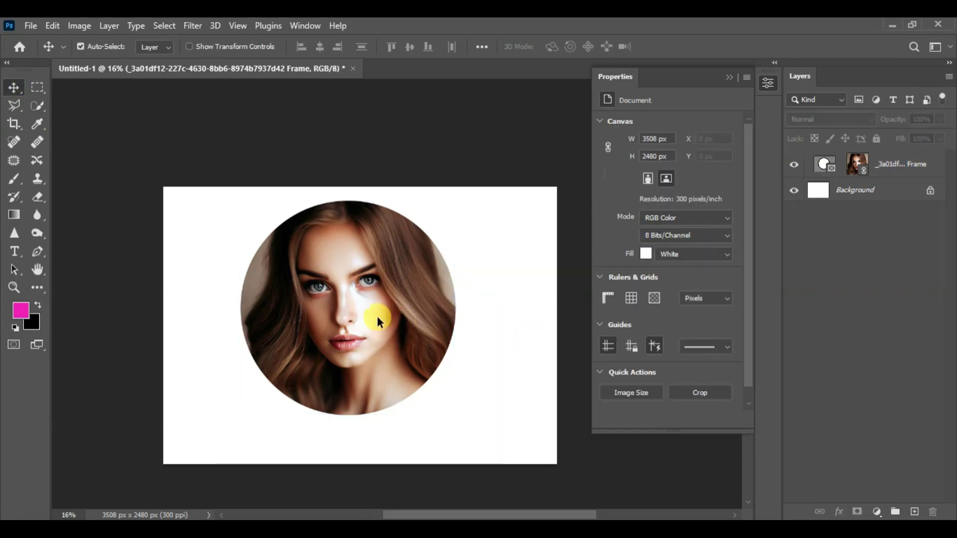
pyautogui.moveTo(369, 325)
pyautogui.mouseDown()
pyautogui.moveTo(376, 342)
pyautogui.moveTo(370, 325)
pyautogui.mouseUp()
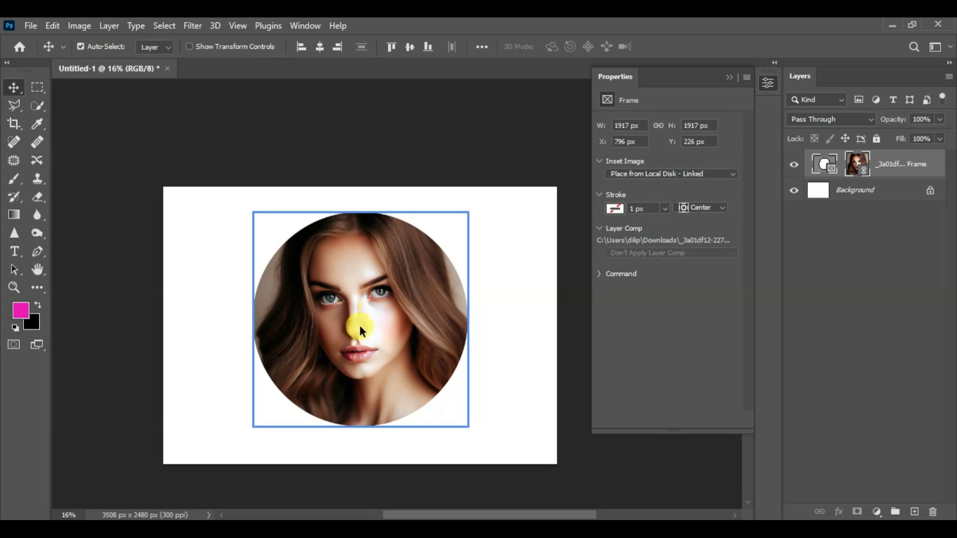
pyautogui.doubleClick(360, 324)
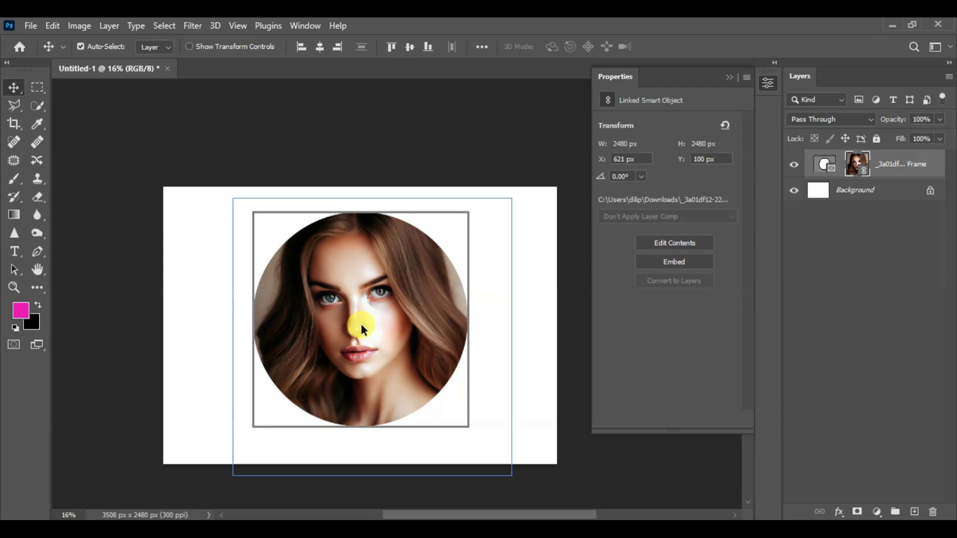
pyautogui.moveTo(359, 323); pyautogui.dragTo(355, 289)
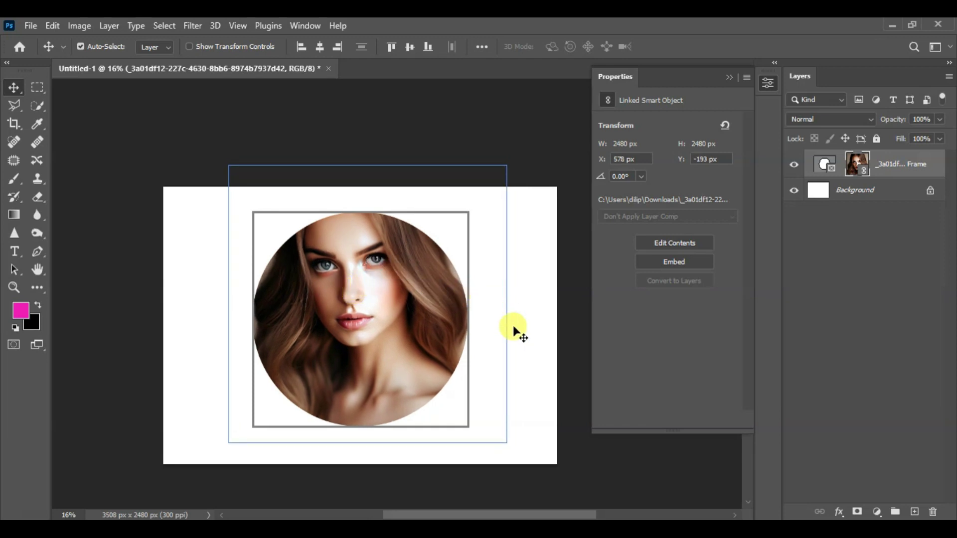
pyautogui.click(534, 341)
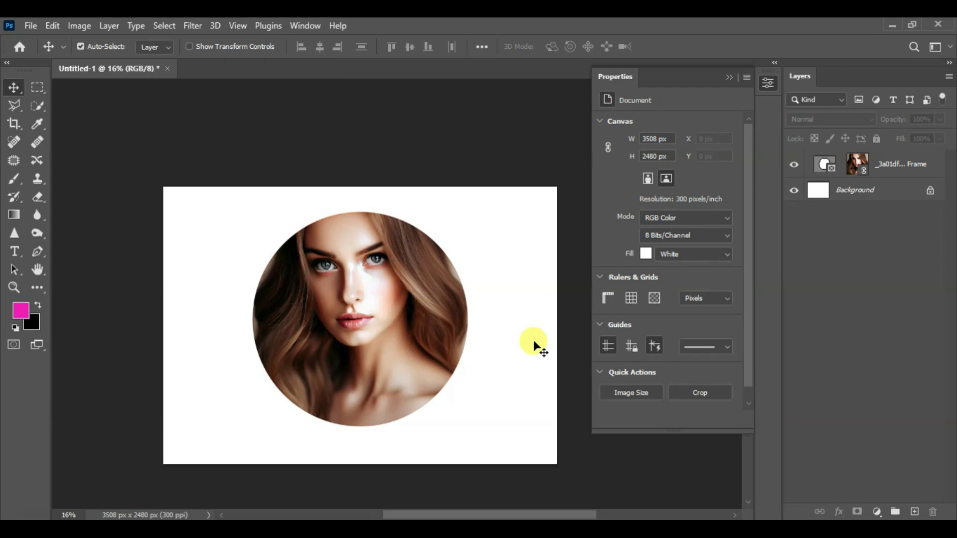
# Add a stroke to the circular frame and widen it to 83.82 px
pyautogui.click(439, 341)
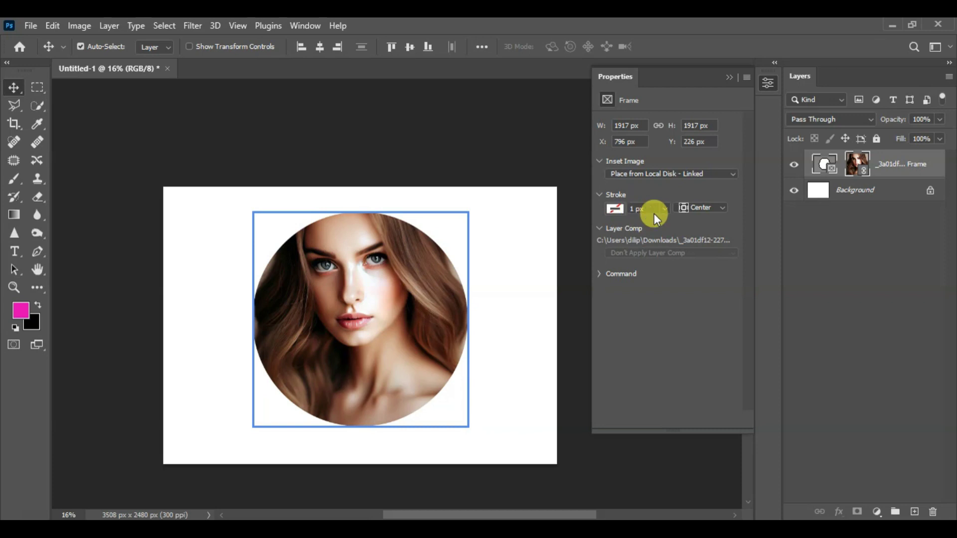
pyautogui.click(666, 208)
pyautogui.moveTo(663, 227); pyautogui.dragTo(677, 226)
pyautogui.moveTo(676, 226); pyautogui.dragTo(682, 225)
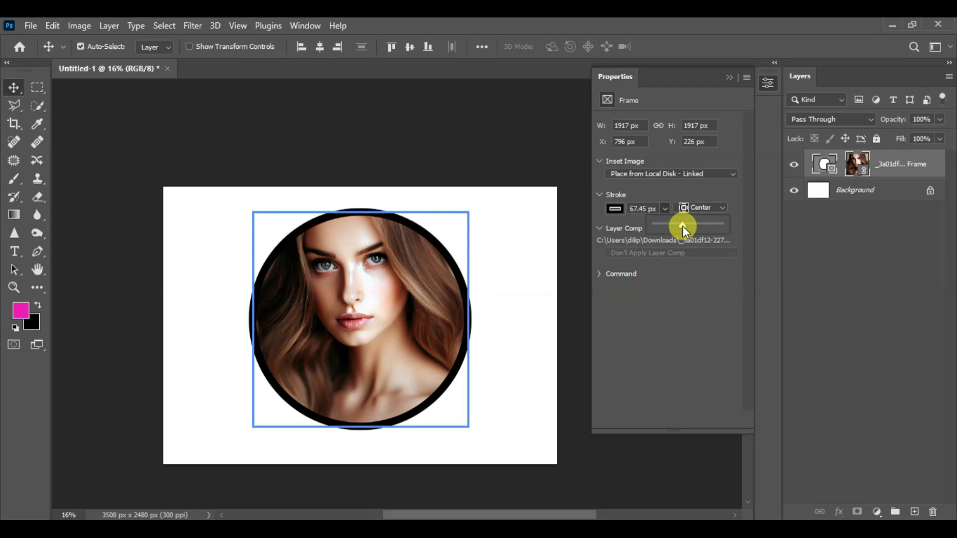
pyautogui.moveTo(683, 226); pyautogui.dragTo(687, 226)
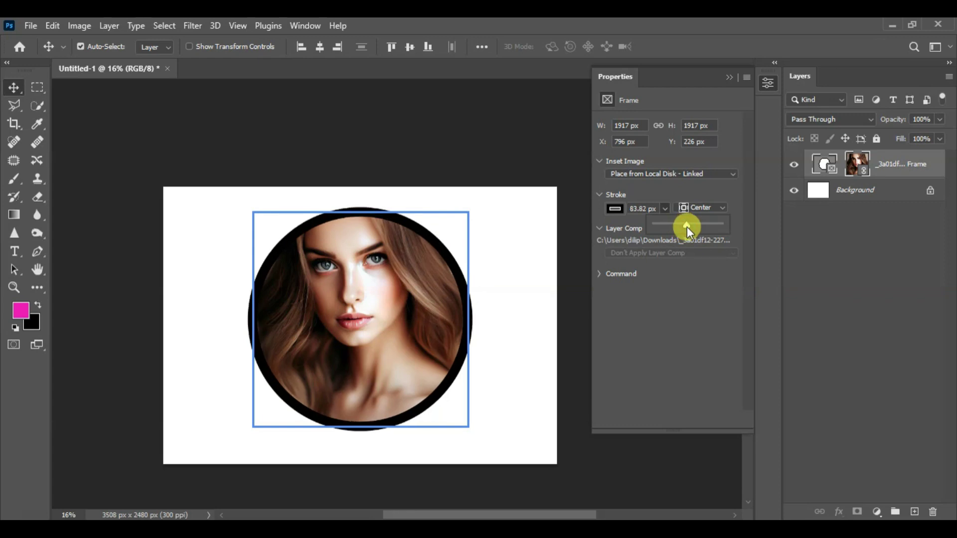
pyautogui.scroll(1, 354, 443)
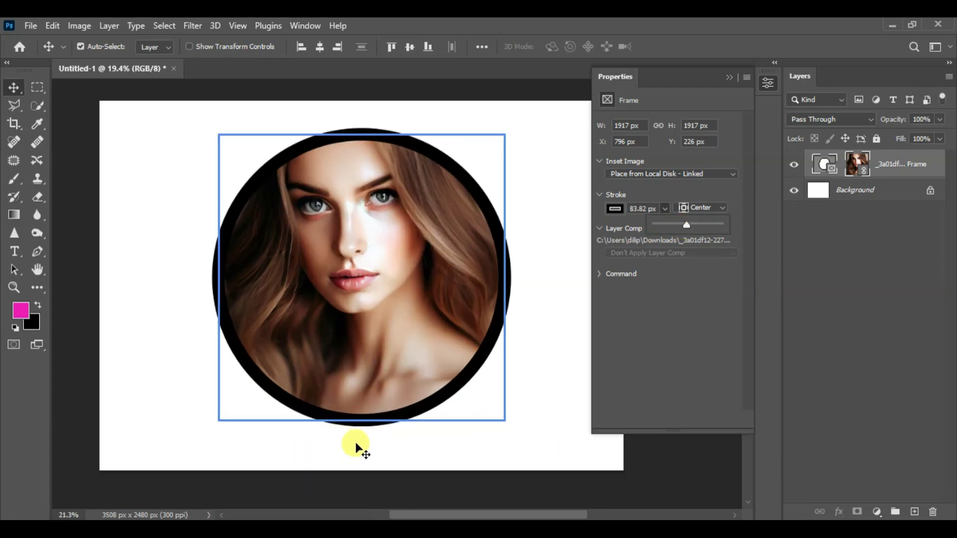
pyautogui.scroll(1, 368, 299)
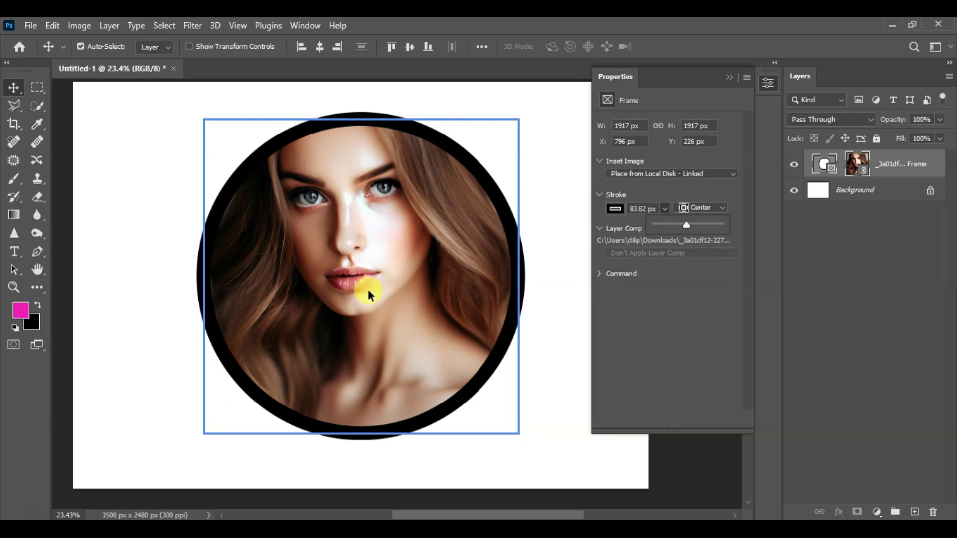
pyautogui.scroll(-5, 368, 289)
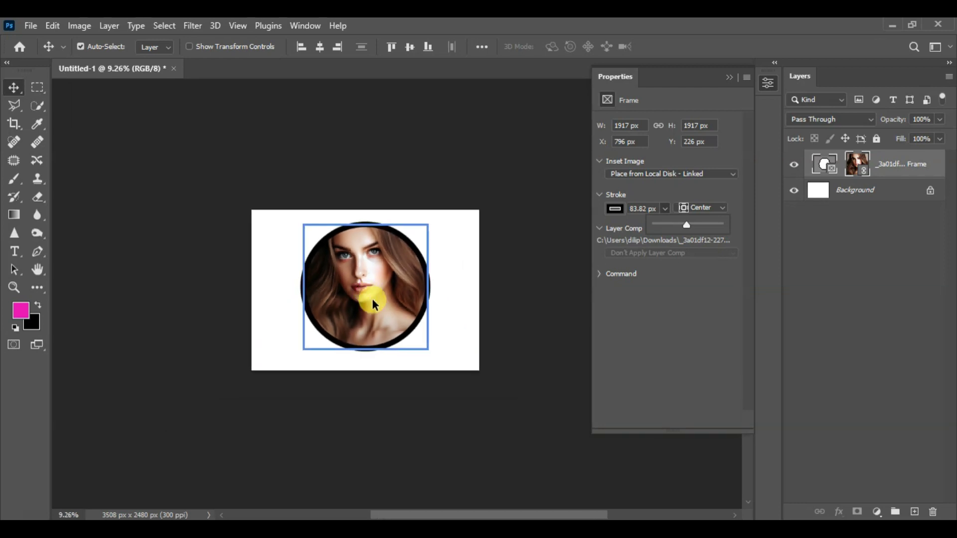
pyautogui.scroll(-2, 386, 316)
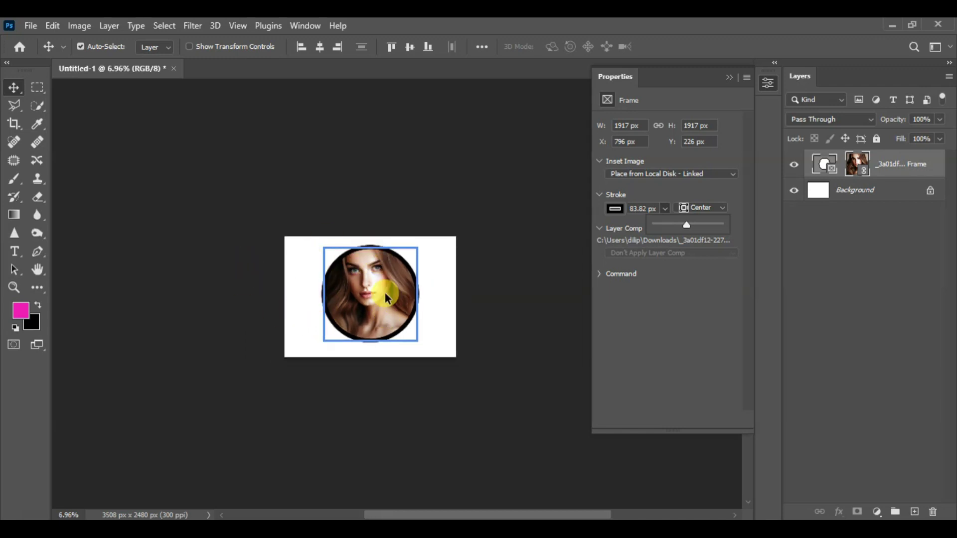
# Select the circular frame and try two red shades from the recently used colors on its stroke
pyautogui.keyDown('alt'); pyautogui.click(825, 168); pyautogui.keyUp('alt')
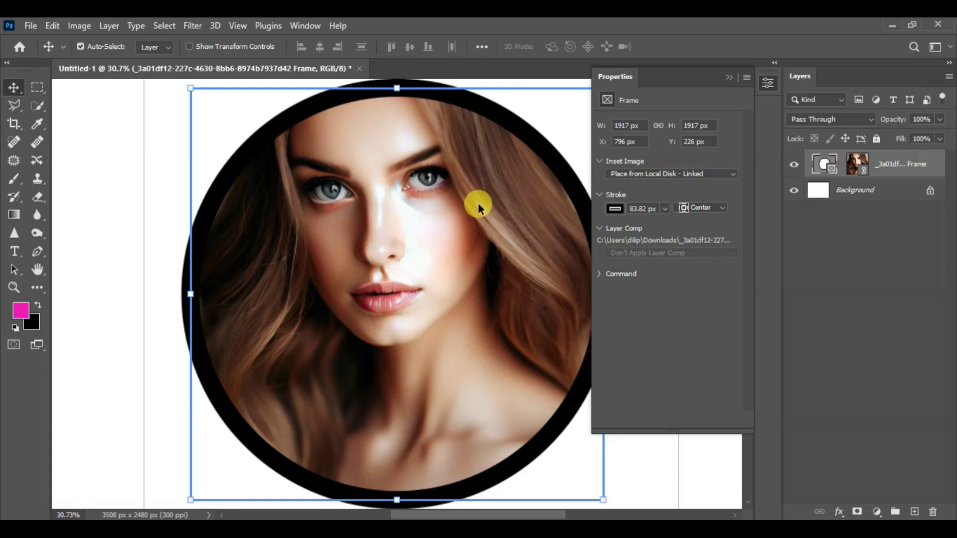
pyautogui.click(618, 209)
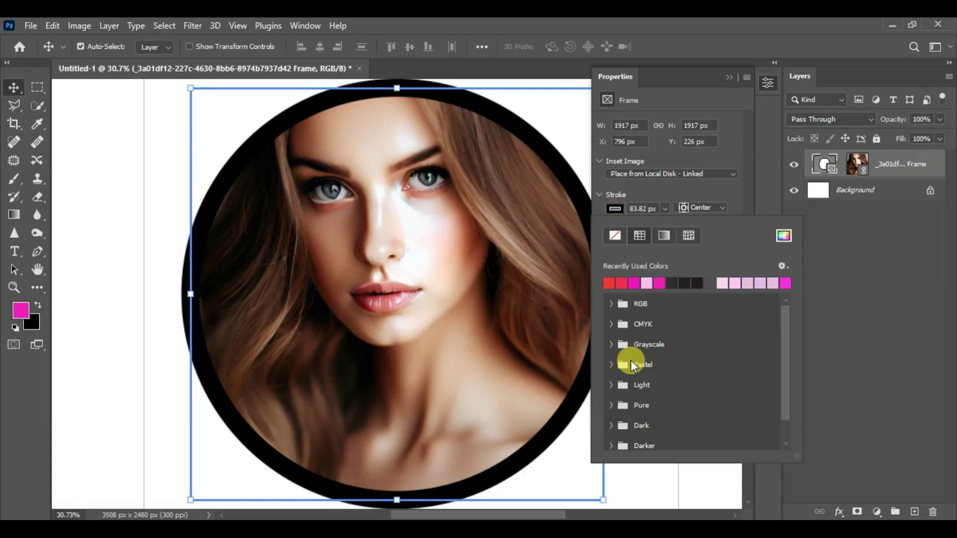
pyautogui.click(610, 282)
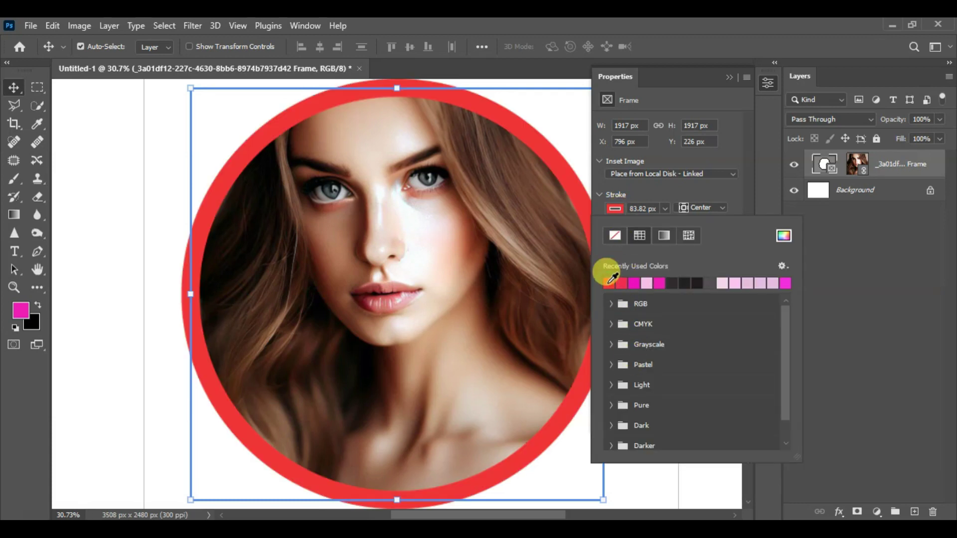
pyautogui.click(622, 283)
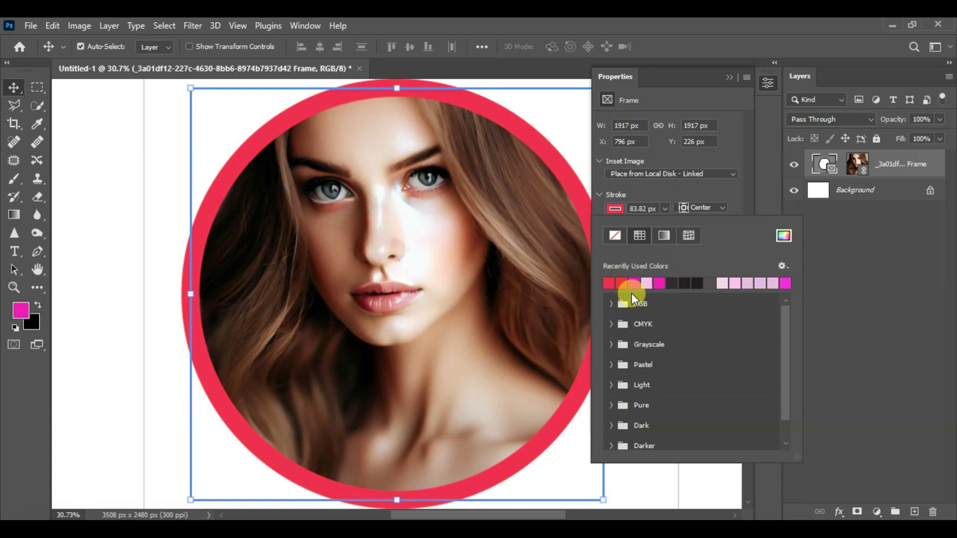
# Try the green, cyan, blue, magenta and red CMYK swatches on the frame's stroke, ending on CMYK Yellow
pyautogui.click(611, 325)
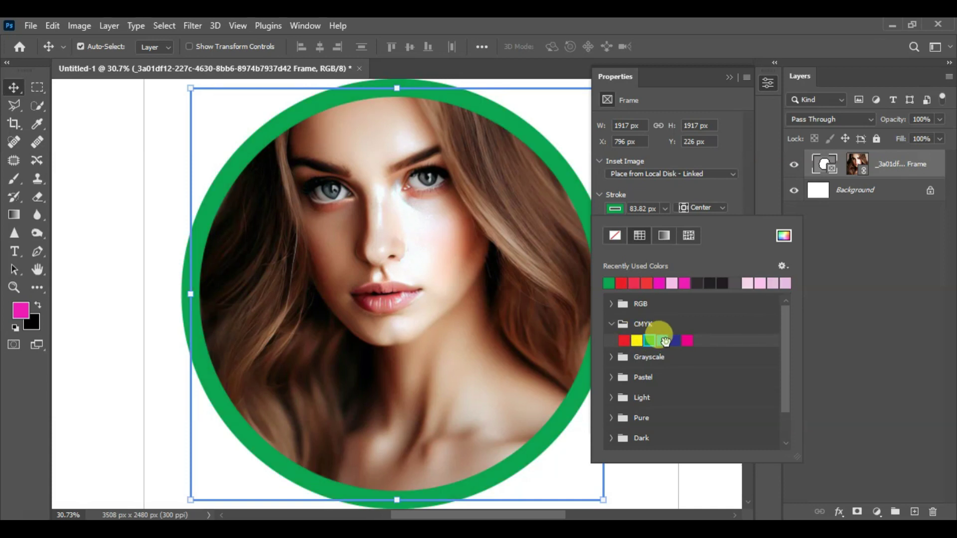
pyautogui.click(663, 341)
pyautogui.click(675, 340)
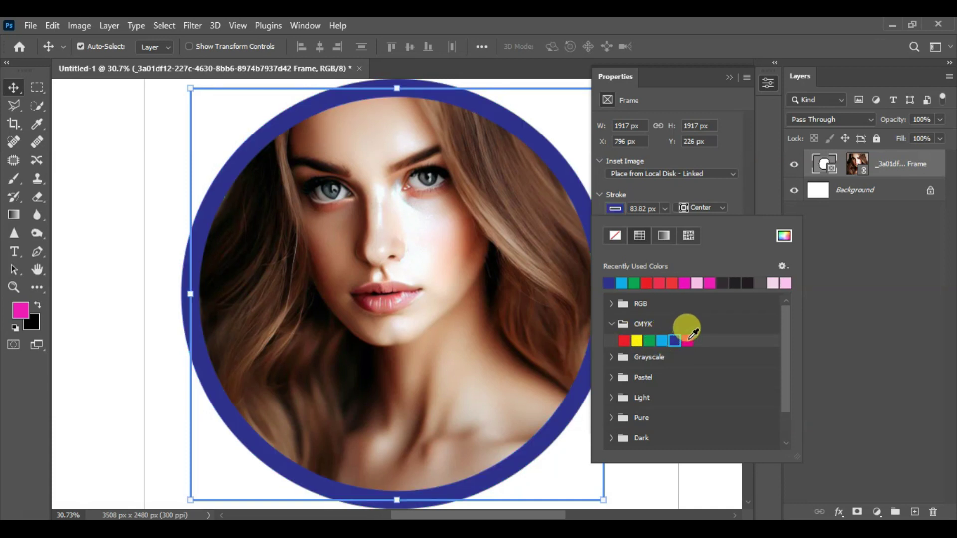
pyautogui.click(685, 341)
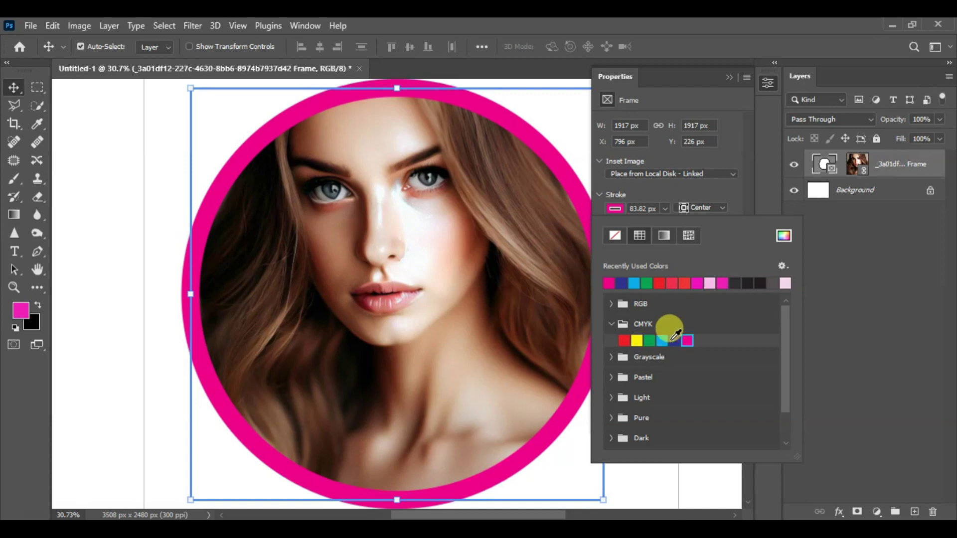
pyautogui.click(637, 341)
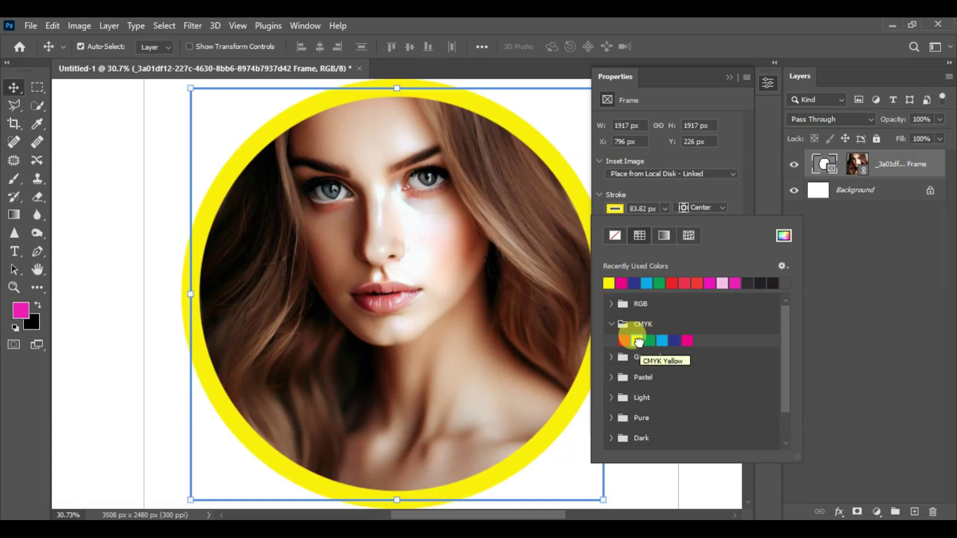
pyautogui.click(623, 341)
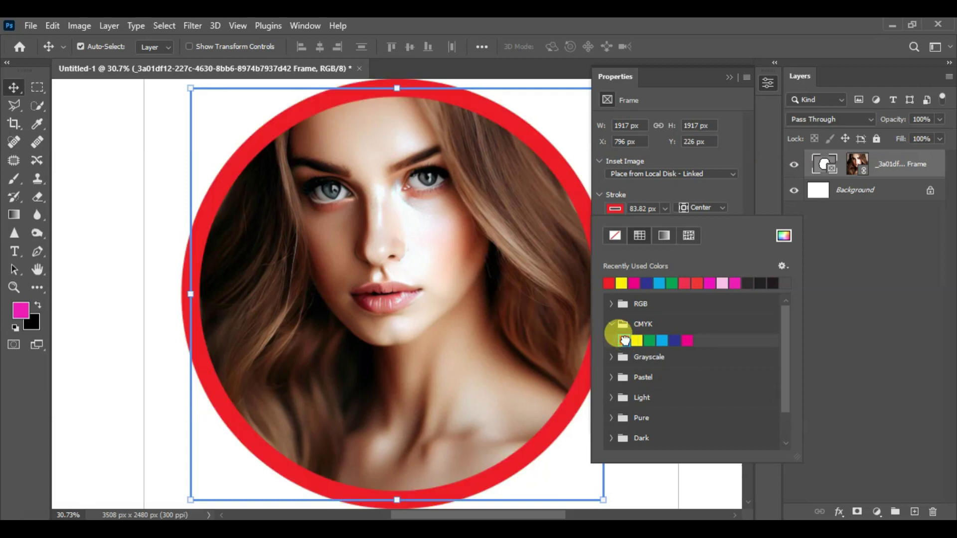
pyautogui.click(637, 340)
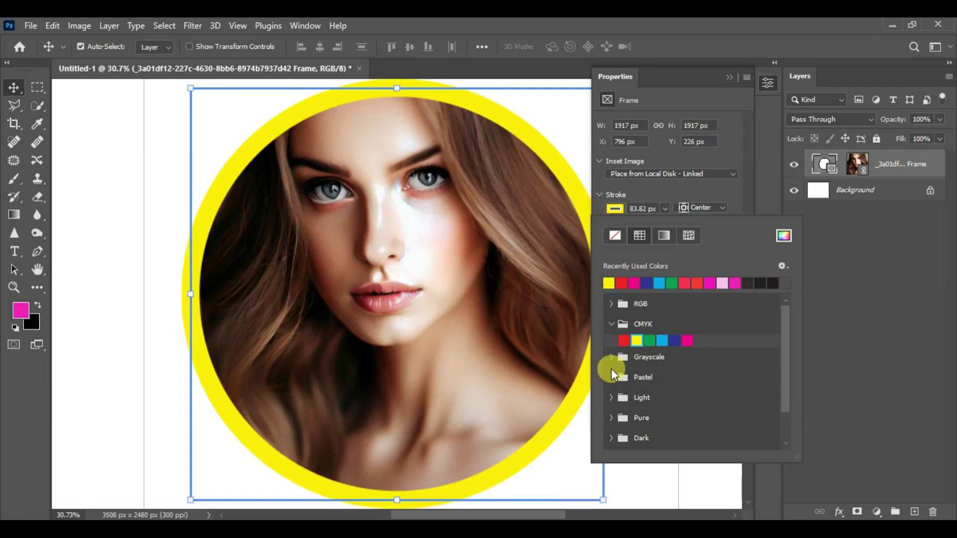
pyautogui.click(611, 376)
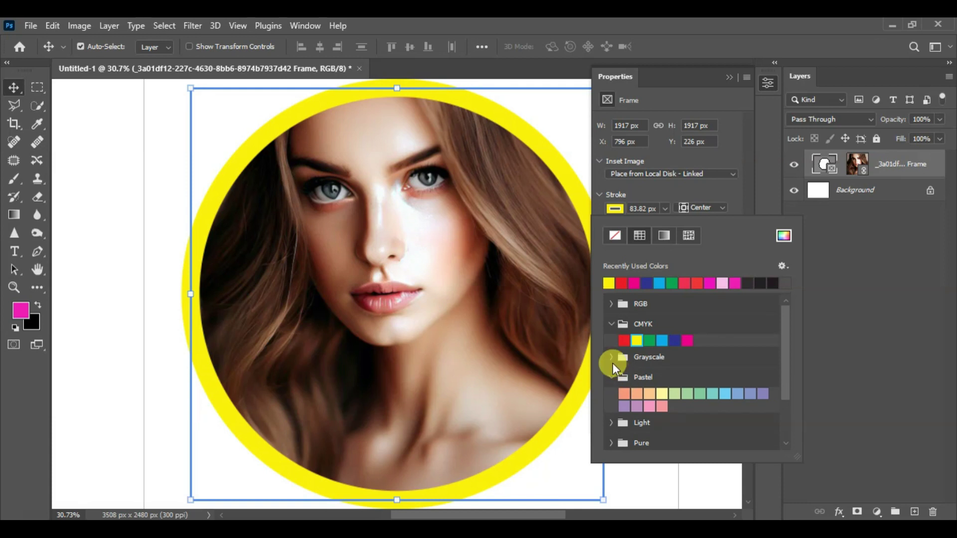
pyautogui.click(612, 379)
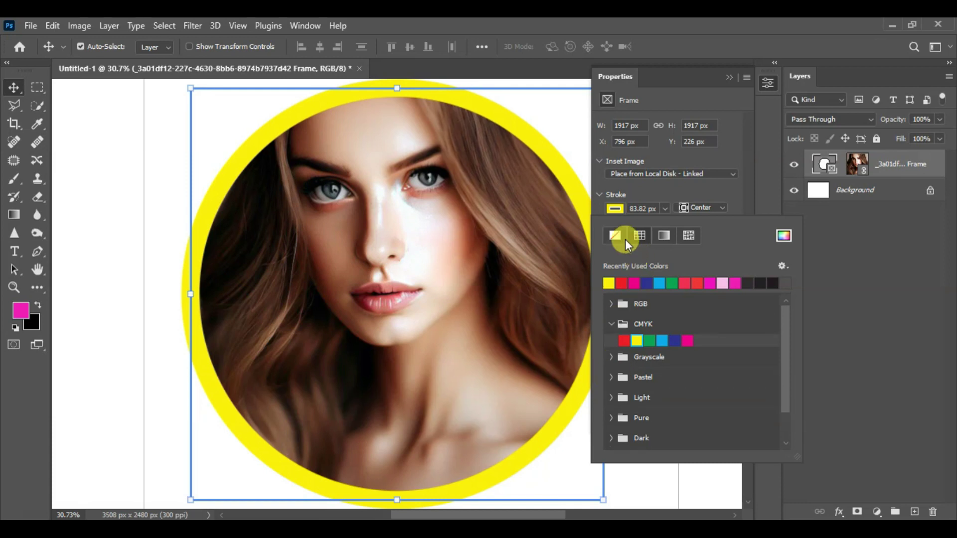
# Switch the frame's stroke from a solid color to a gradient and apply the recent green-to-blue gradient
pyautogui.click(666, 235)
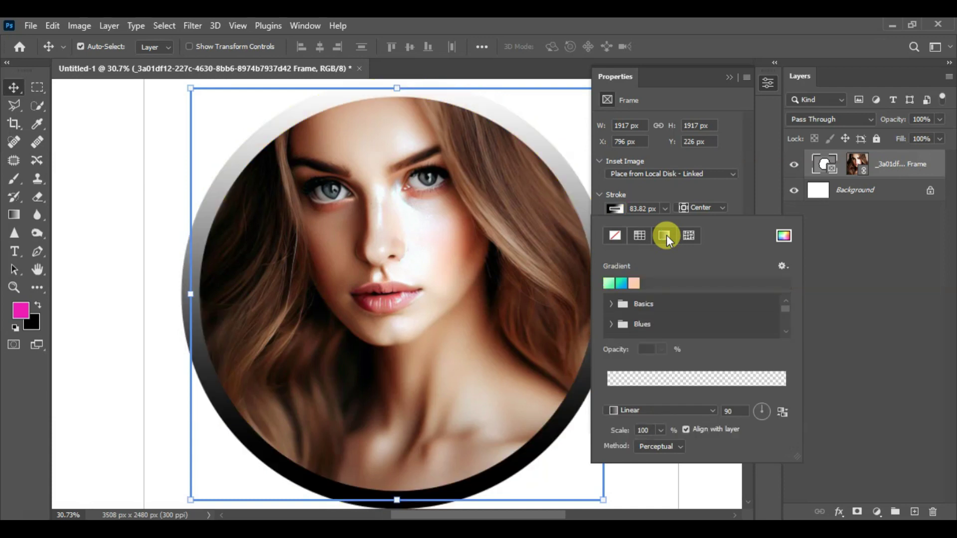
pyautogui.click(618, 286)
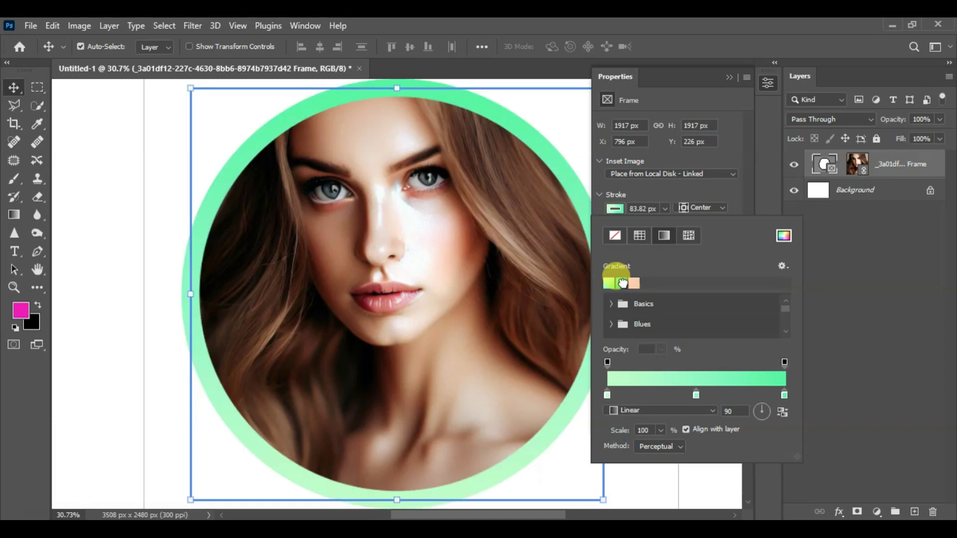
pyautogui.click(622, 283)
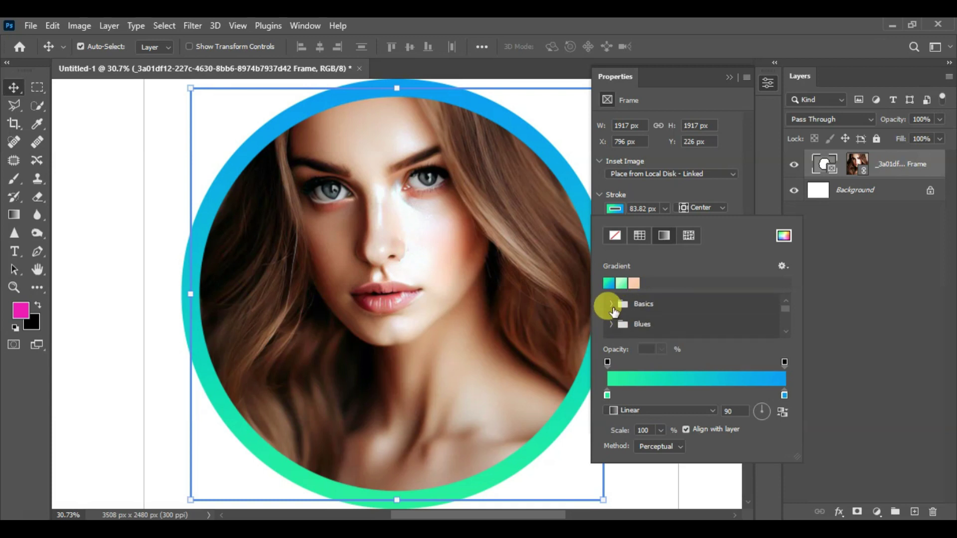
# Try several gradients from the Blues presets on the frame's stroke and apply Blue_30
pyautogui.click(610, 304)
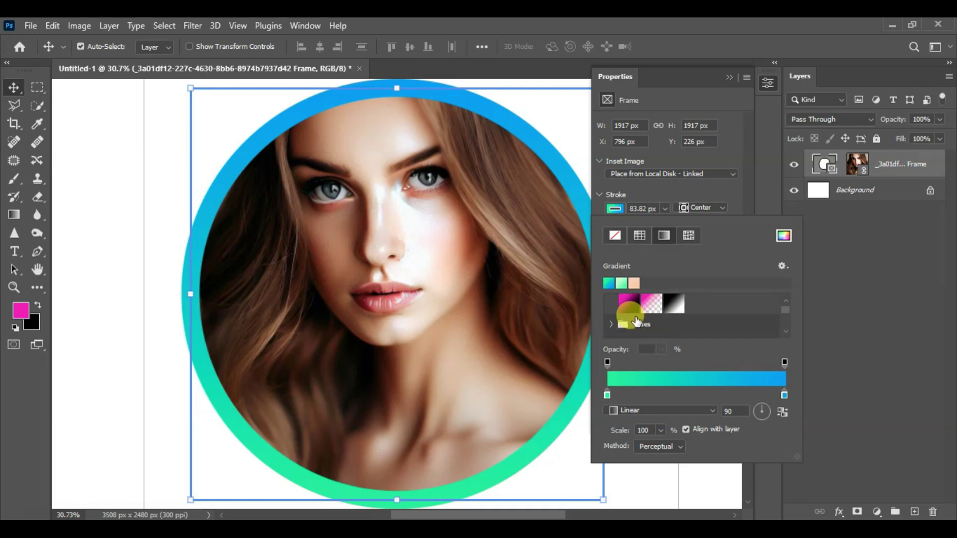
pyautogui.click(611, 304)
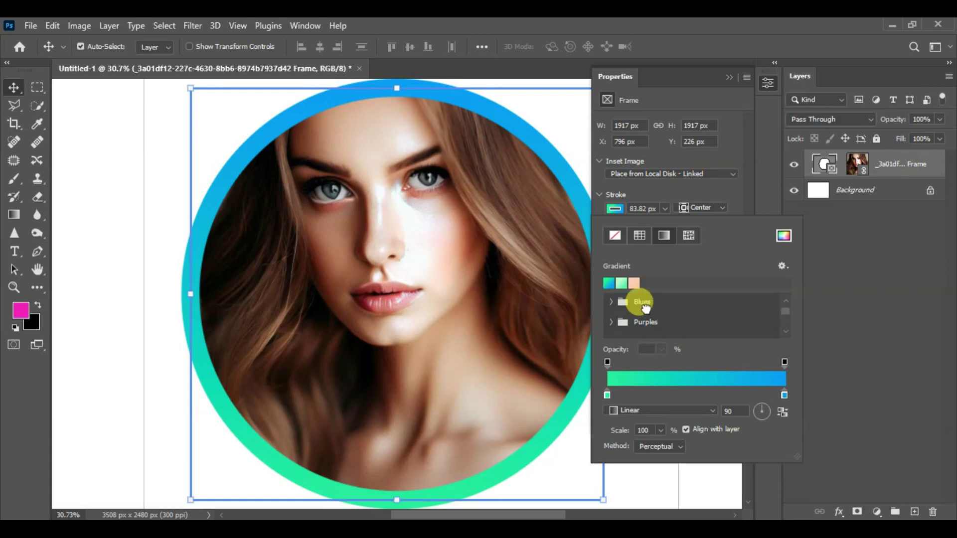
pyautogui.click(612, 303)
pyautogui.scroll(-4, 648, 321)
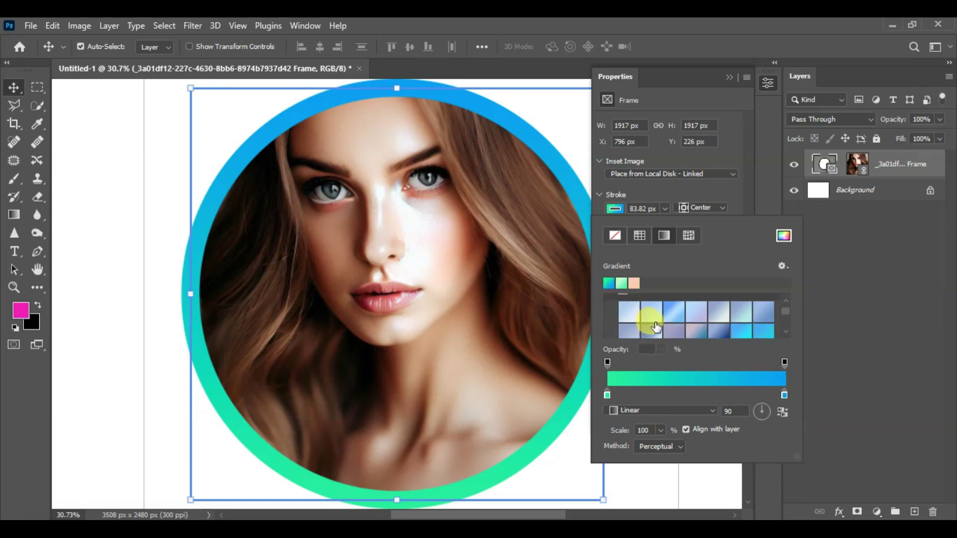
pyautogui.scroll(-1, 673, 325)
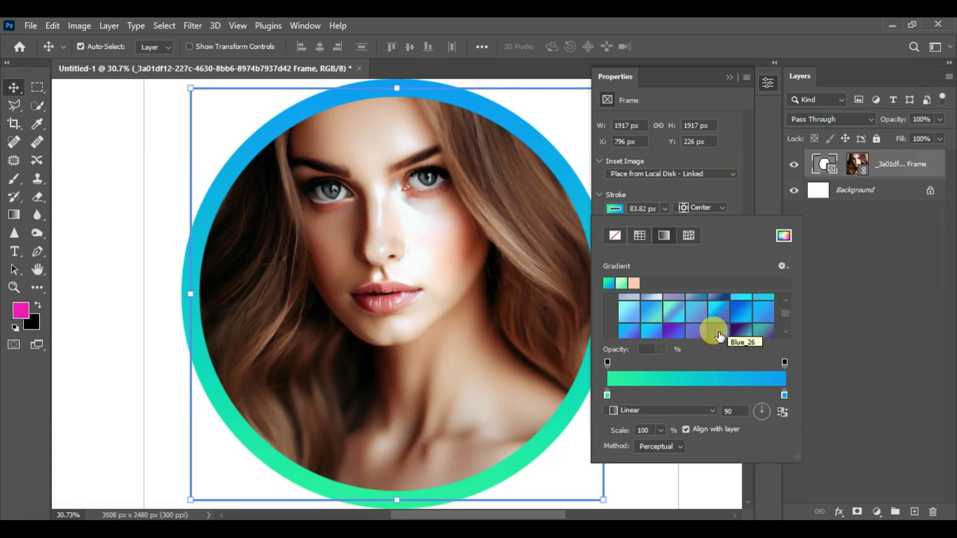
pyautogui.click(740, 329)
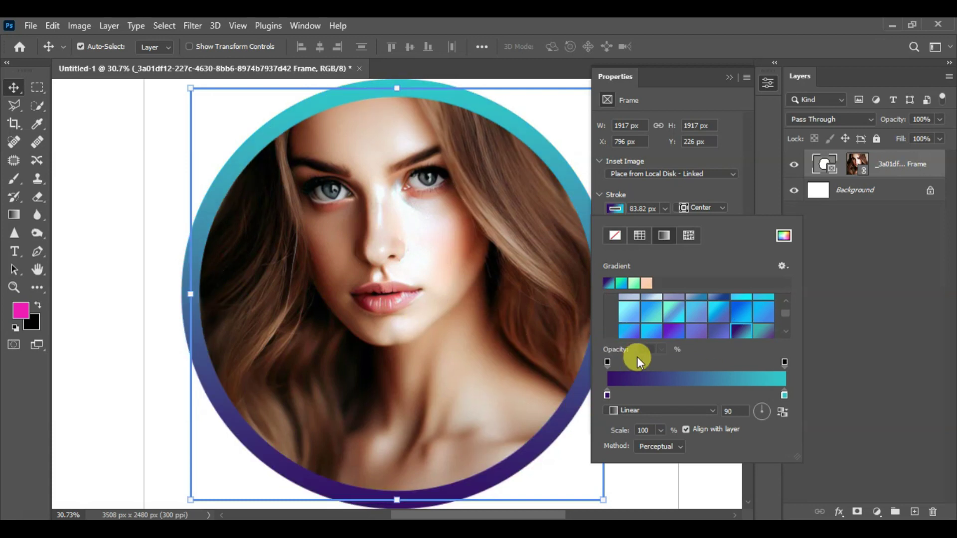
pyautogui.click(651, 315)
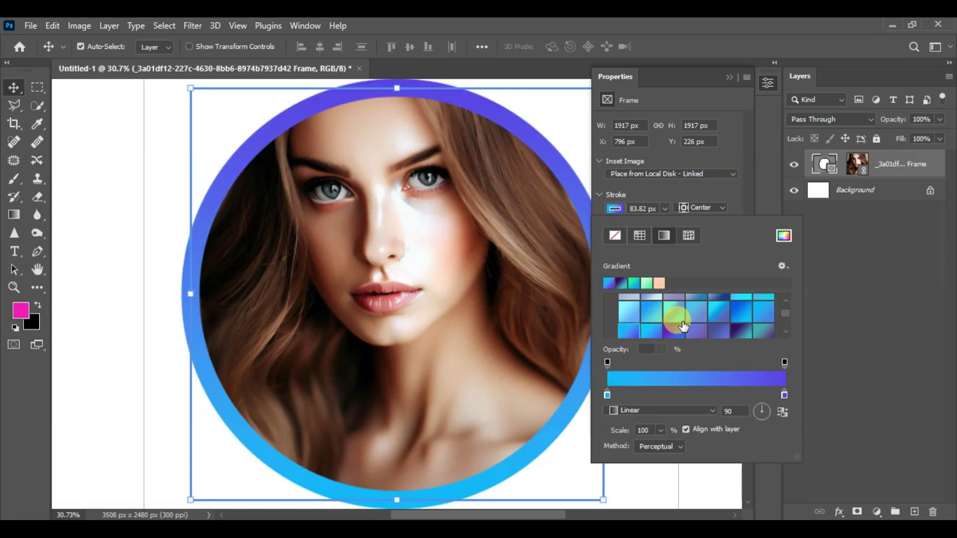
pyautogui.scroll(-3, 673, 322)
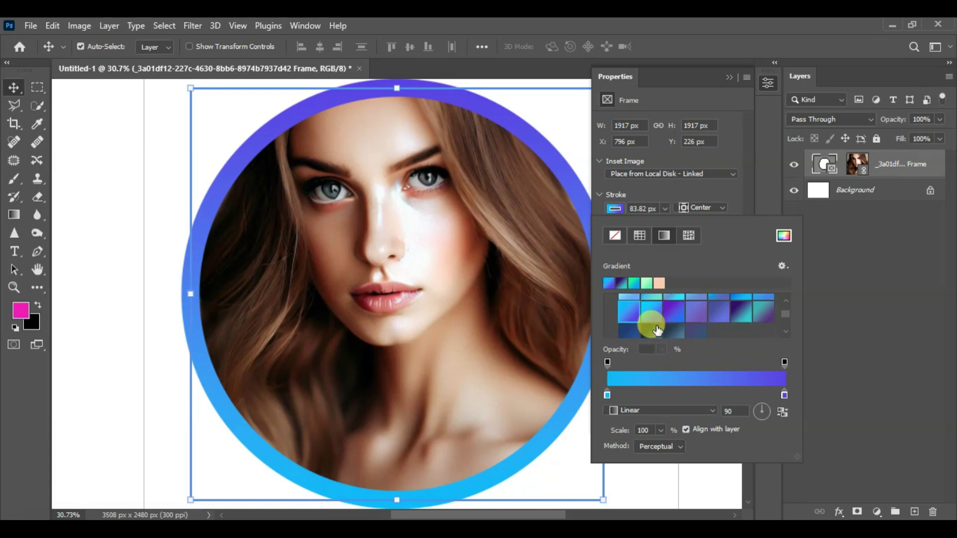
pyautogui.click(651, 321)
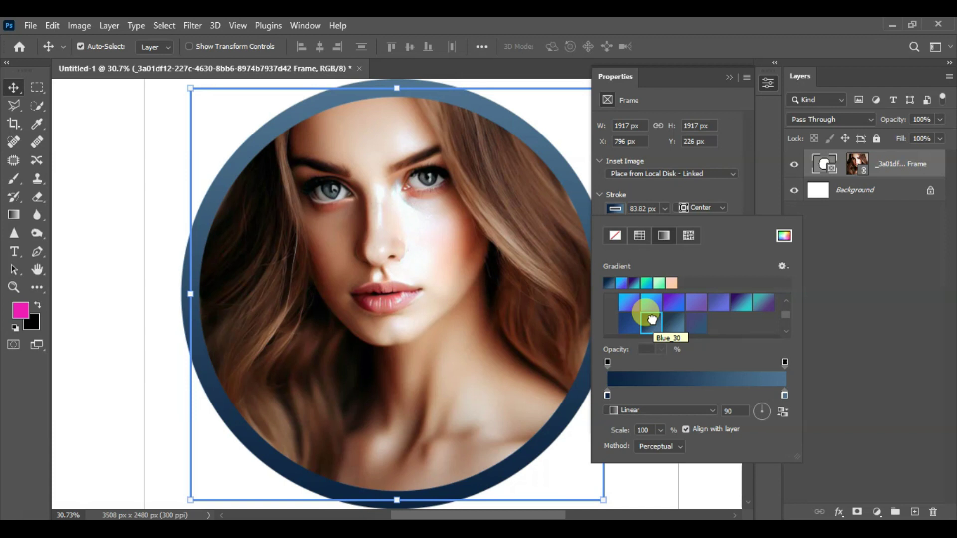
# Switch the frame's stroke to a pattern, try the first Trees and Grass patterns, and apply the dark green Grass pattern
pyautogui.click(687, 237)
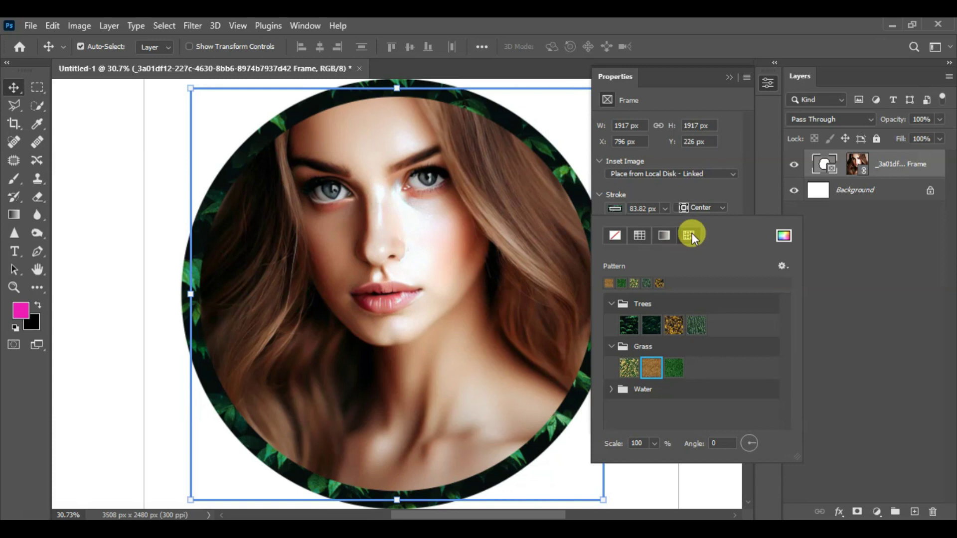
pyautogui.click(628, 325)
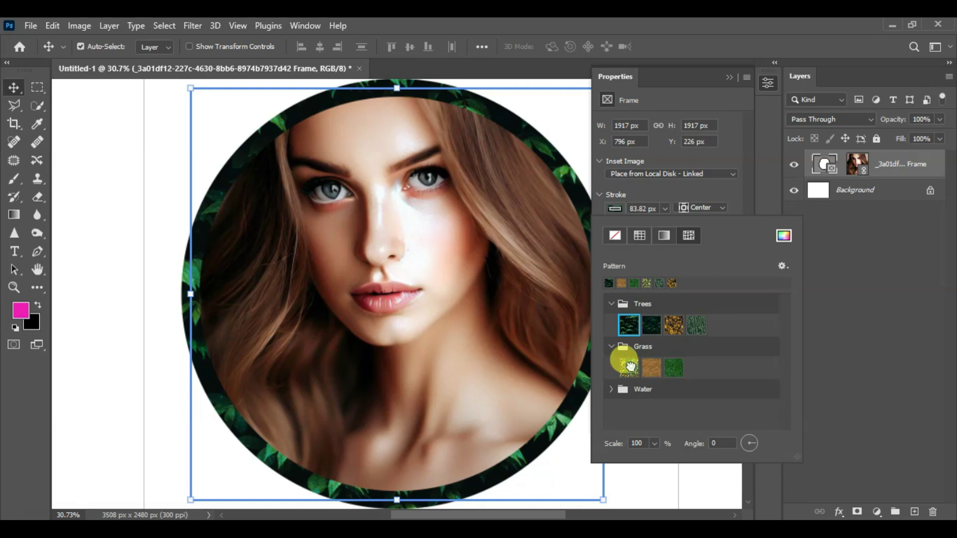
pyautogui.click(630, 367)
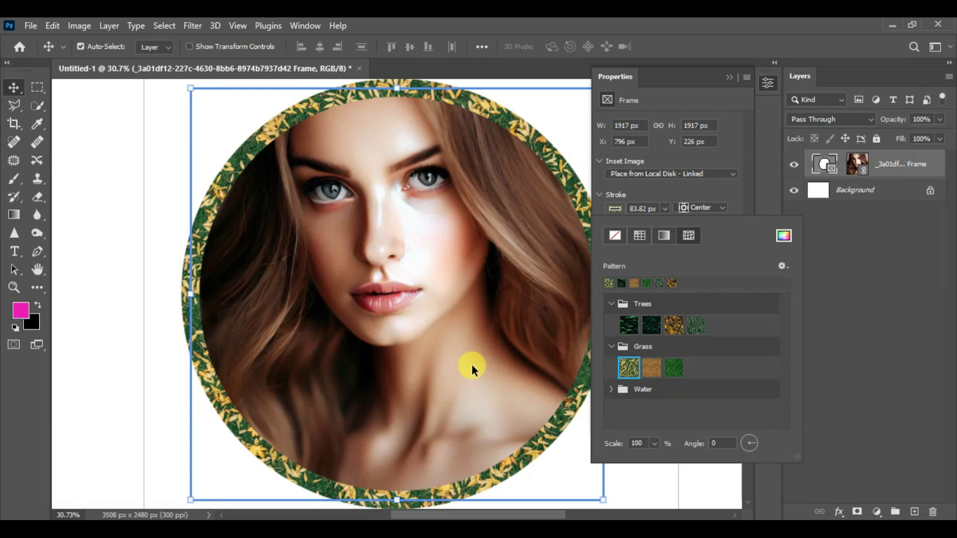
pyautogui.click(676, 369)
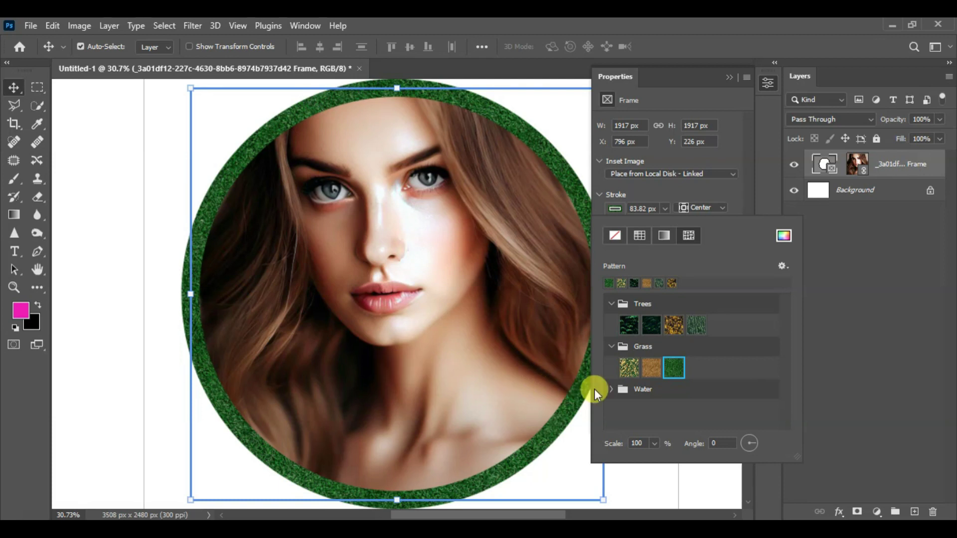
pyautogui.click(610, 389)
pyautogui.scroll(-2, 628, 405)
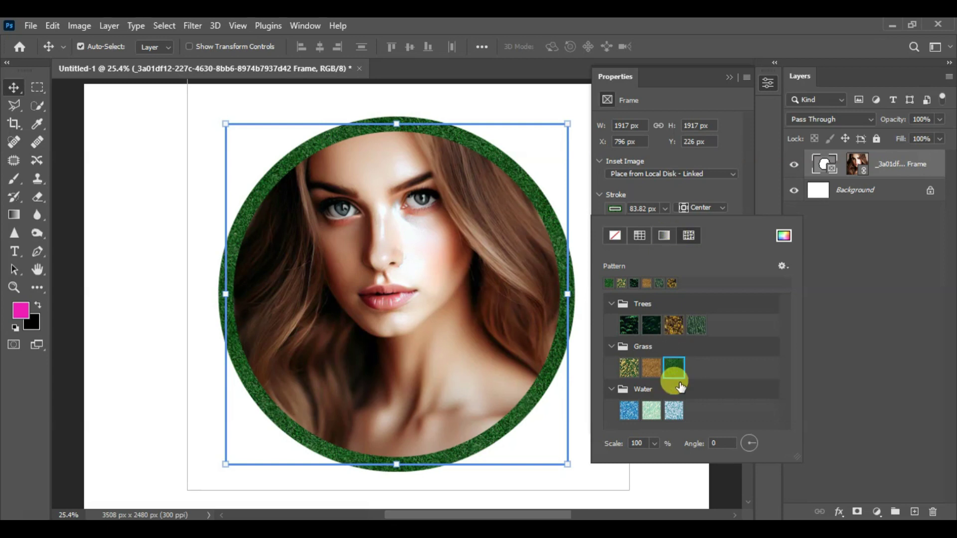
pyautogui.scroll(-3, 675, 371)
pyautogui.scroll(2, 518, 314)
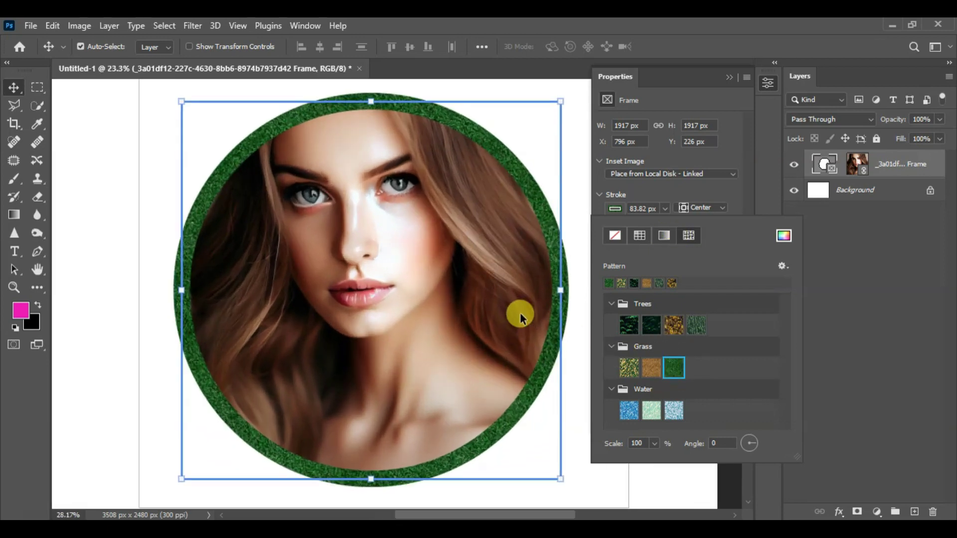
pyautogui.moveTo(466, 282); pyautogui.dragTo(438, 281)
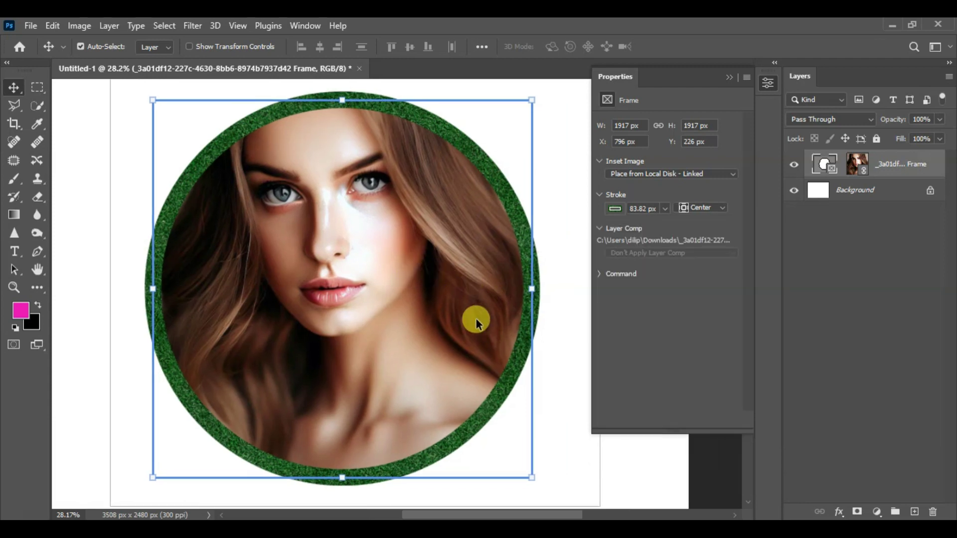
pyautogui.scroll(-2, 433, 328)
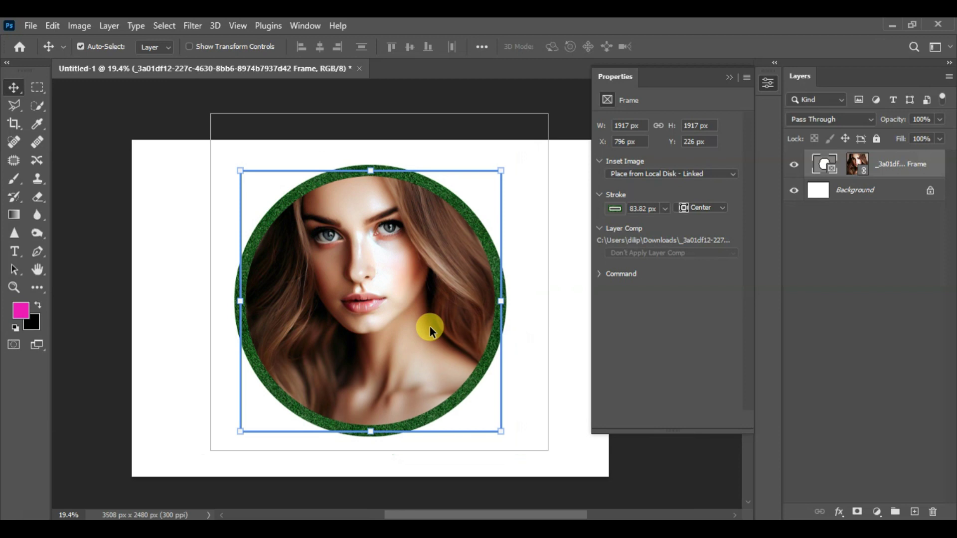
# Move the circular portrait frame toward the canvas's left edge to X 363 px, Y 282 px, and delete it
pyautogui.click(555, 367)
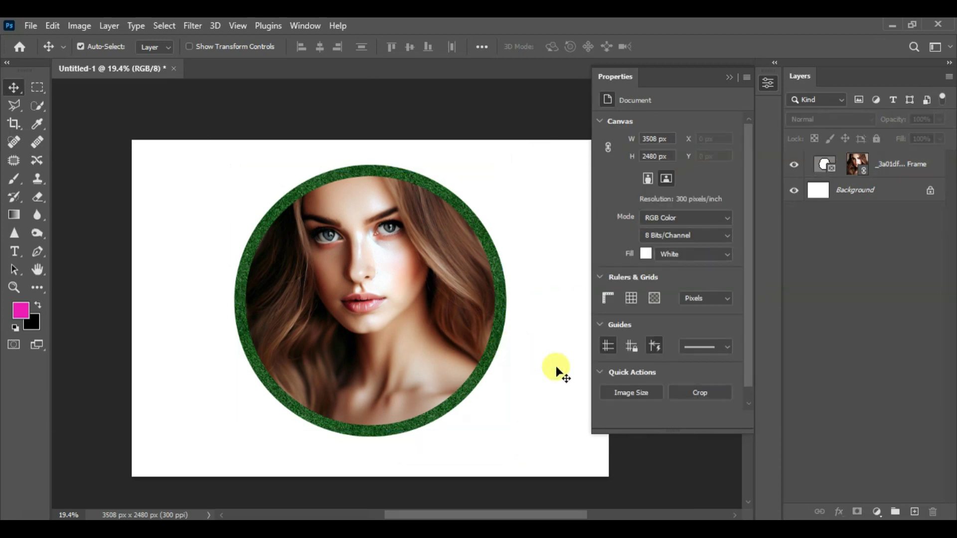
pyautogui.moveTo(492, 342); pyautogui.dragTo(431, 348)
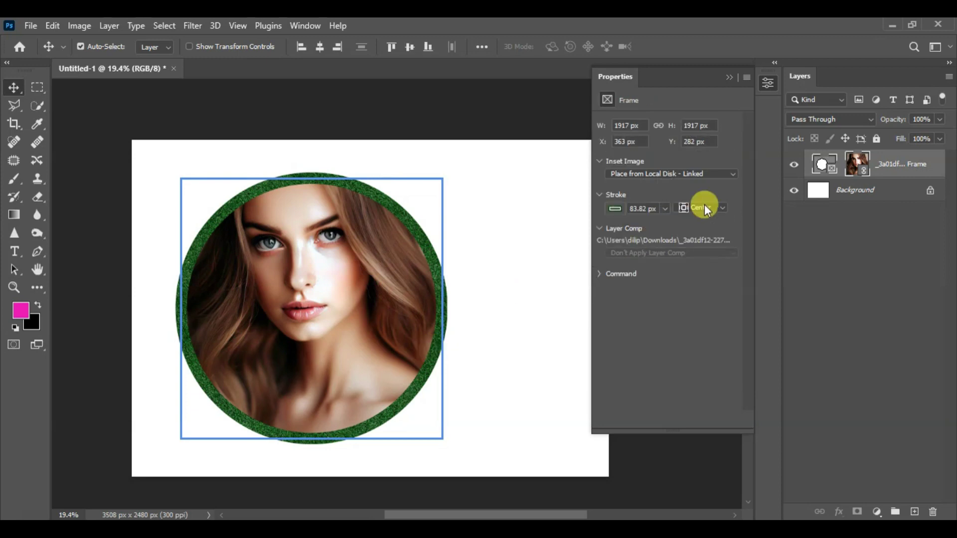
pyautogui.click(767, 82)
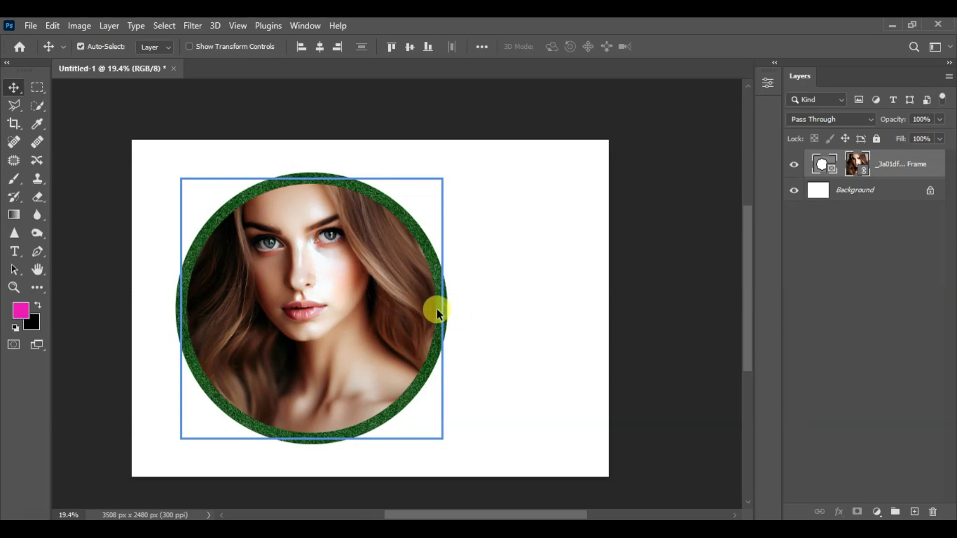
pyautogui.press('Delete')
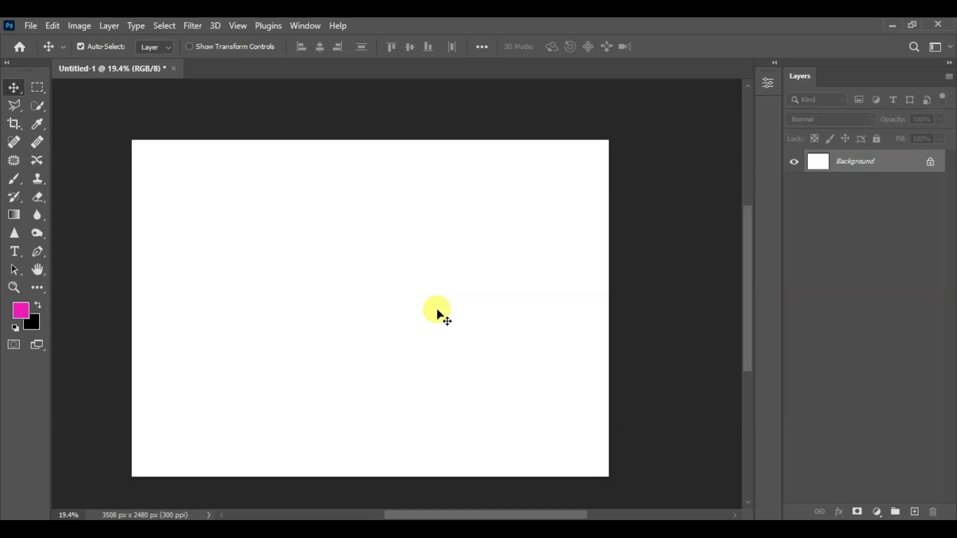
pyautogui.moveTo(401, 289); pyautogui.dragTo(435, 276)
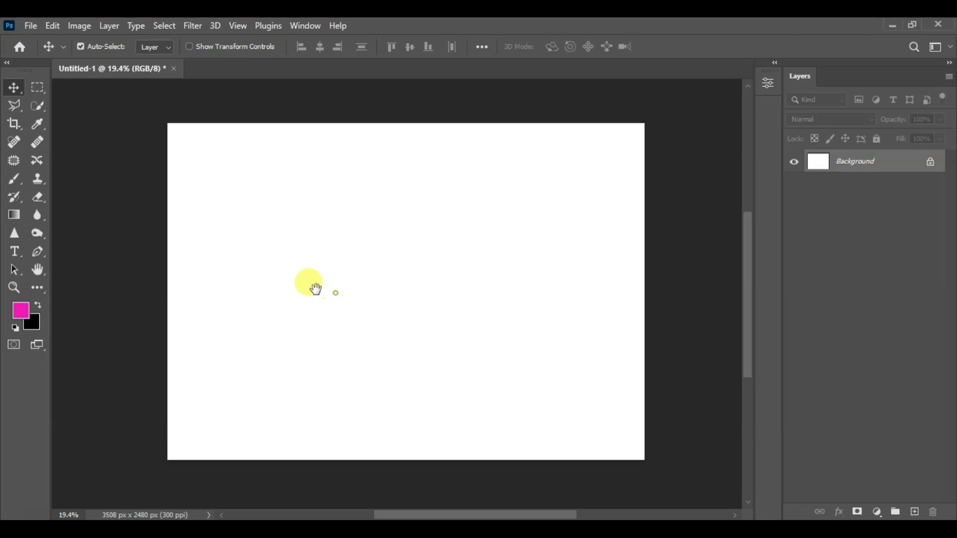
pyautogui.hscroll(2, 314, 286)
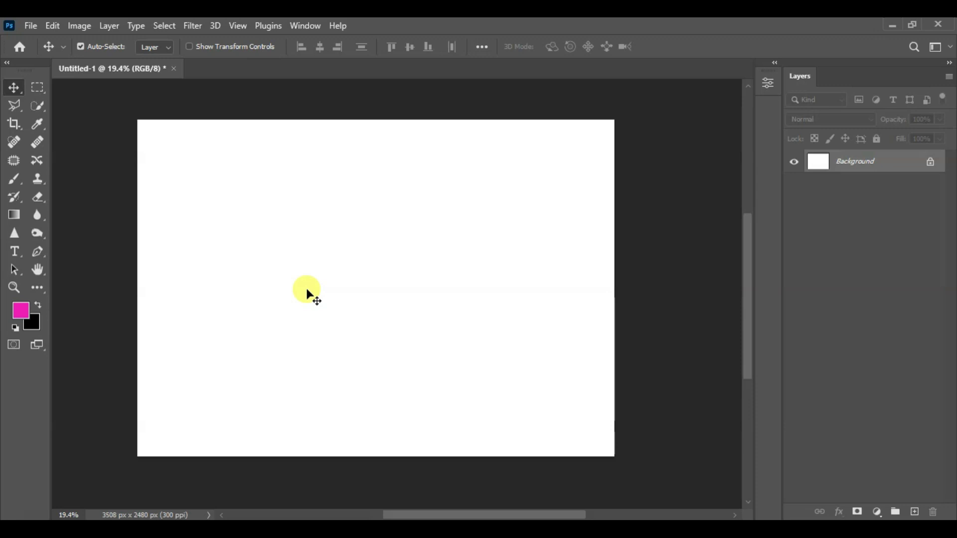
pyautogui.moveTo(296, 265); pyautogui.dragTo(304, 277)
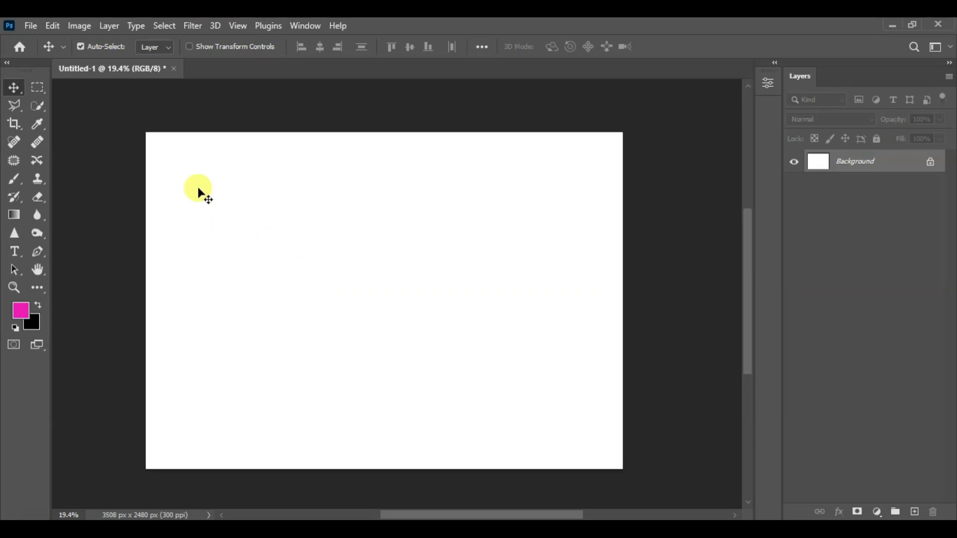
pyautogui.click(31, 25)
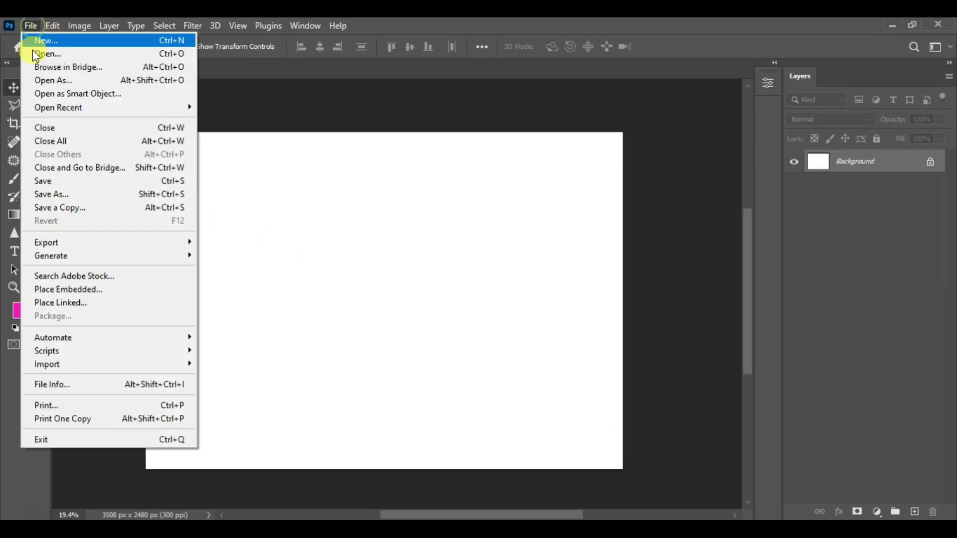
pyautogui.click(62, 302)
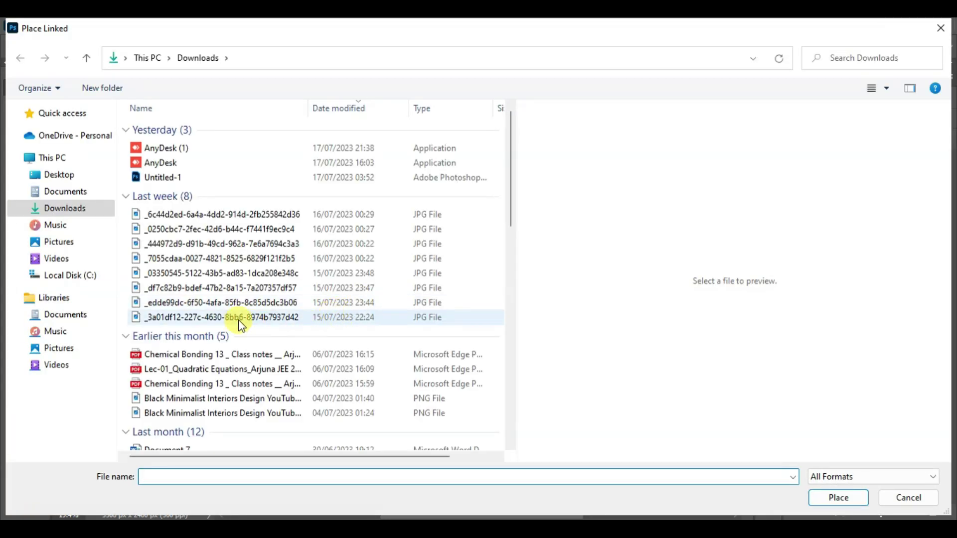
pyautogui.click(237, 318)
pyautogui.click(215, 289)
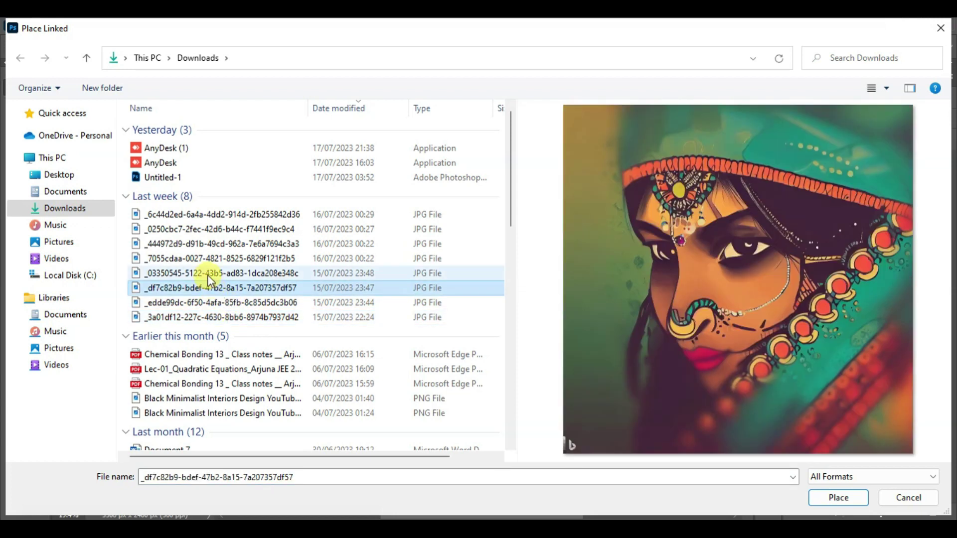
pyautogui.click(212, 273)
pyautogui.click(204, 257)
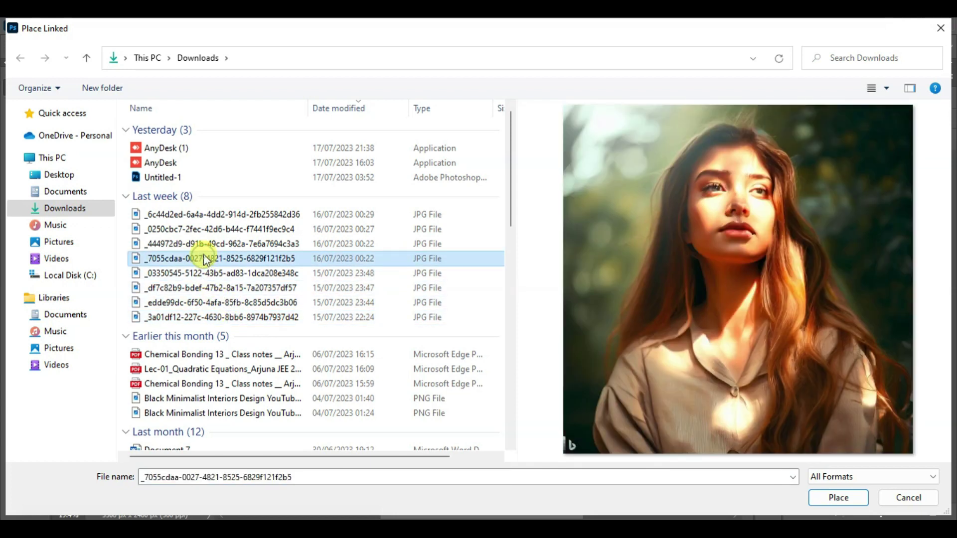
pyautogui.click(204, 229)
pyautogui.click(204, 247)
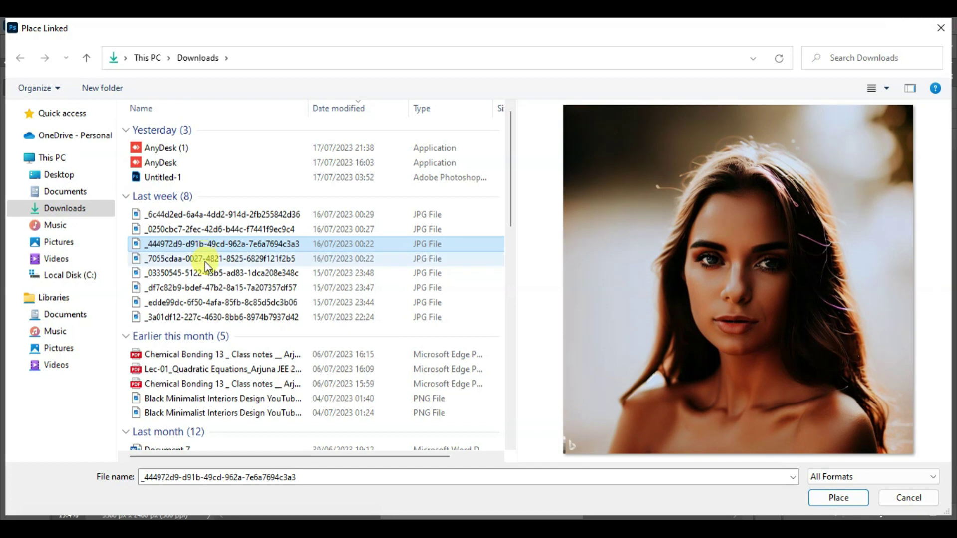
pyautogui.click(205, 260)
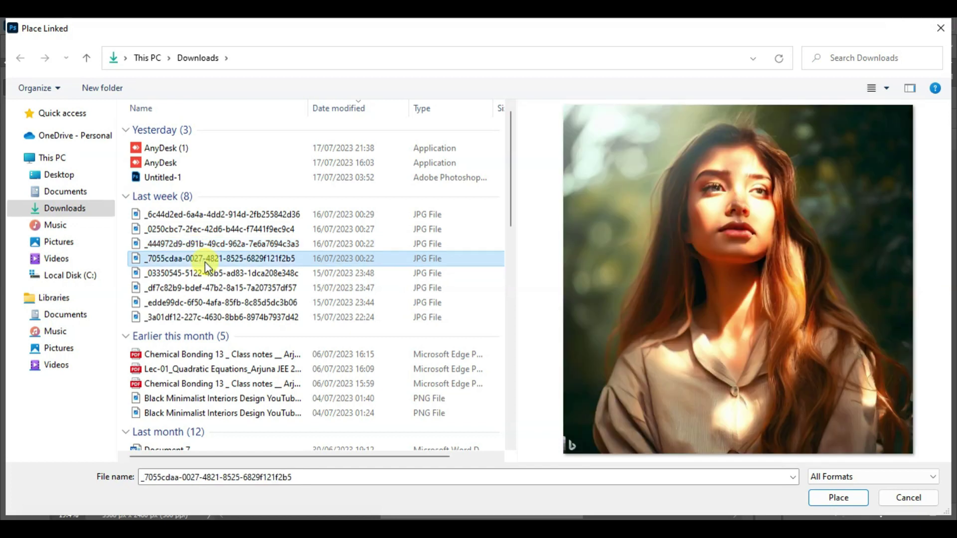
pyautogui.click(833, 499)
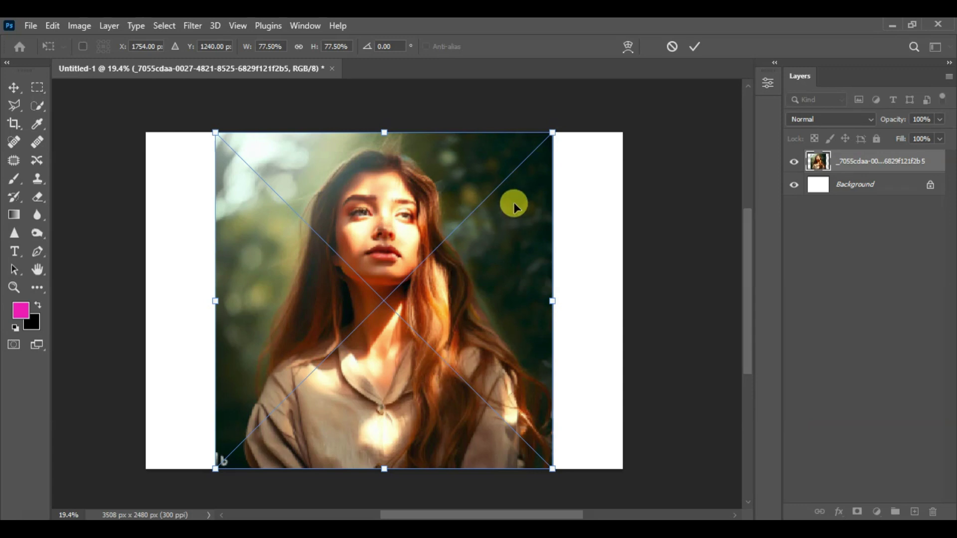
pyautogui.click(695, 48)
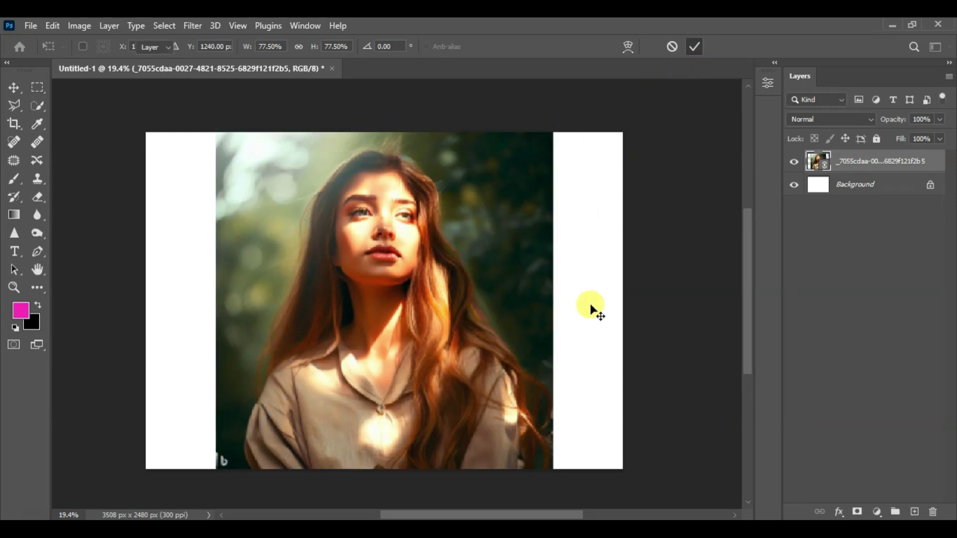
# Copy a thin vertical strip through the portrait's face using the Rectangular Marquee, hide the portrait layer, and paste the strip as a new layer
pyautogui.scroll(1, 295, 250)
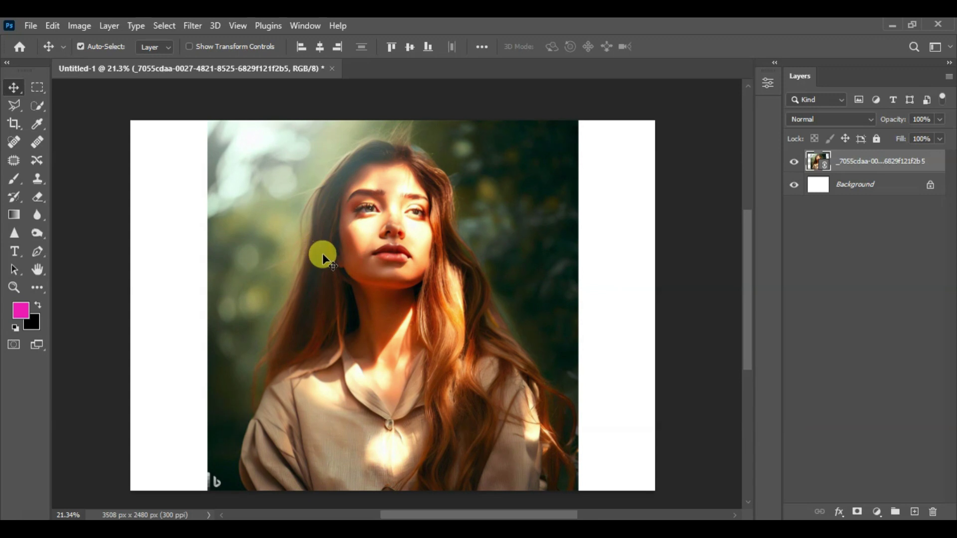
pyautogui.scroll(-1, 322, 253)
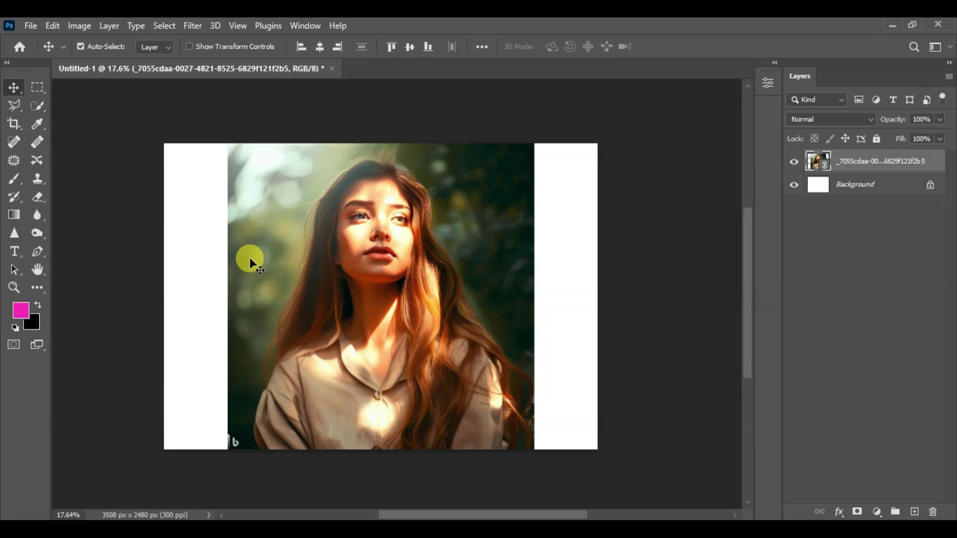
pyautogui.click(38, 91)
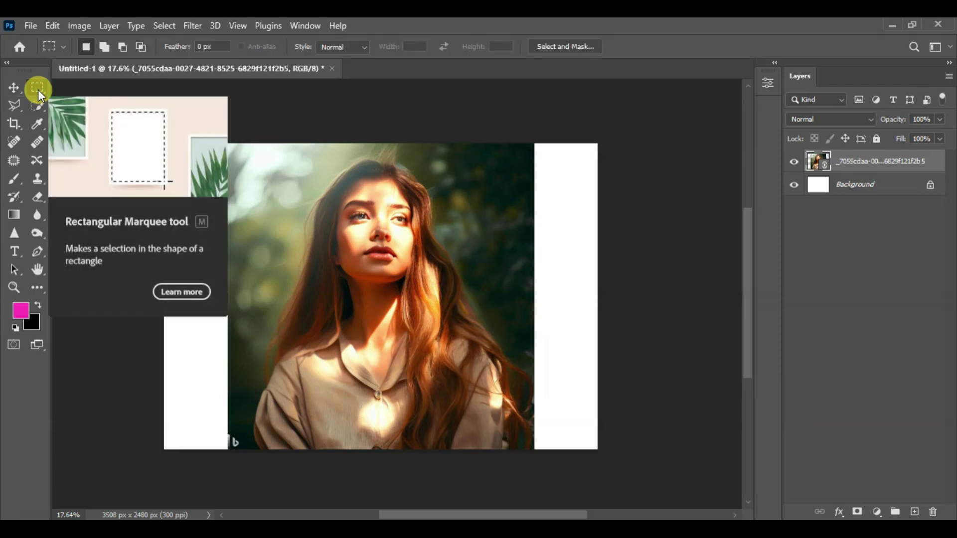
pyautogui.scroll(1, 319, 214)
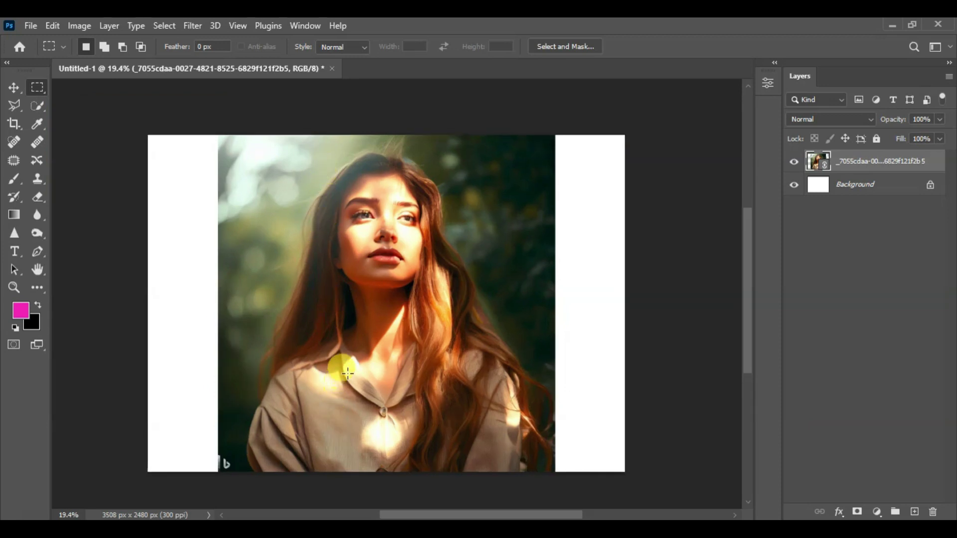
pyautogui.moveTo(365, 175); pyautogui.dragTo(368, 466)
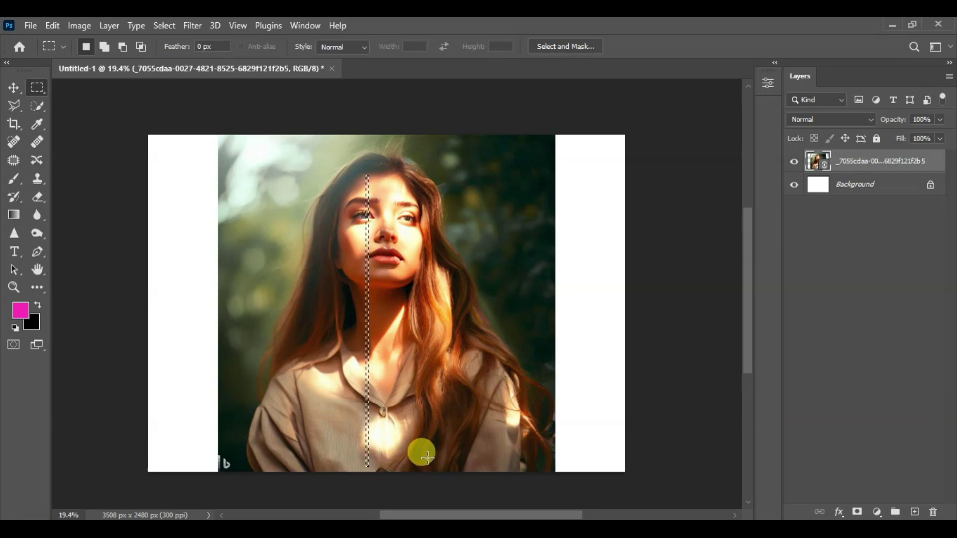
pyautogui.hotkey('ctrl', 'c')
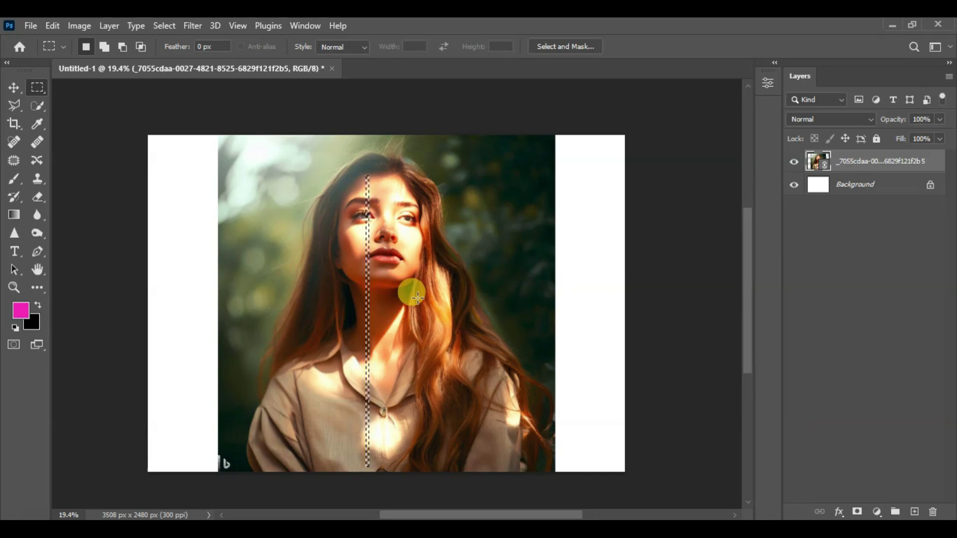
pyautogui.click(793, 162)
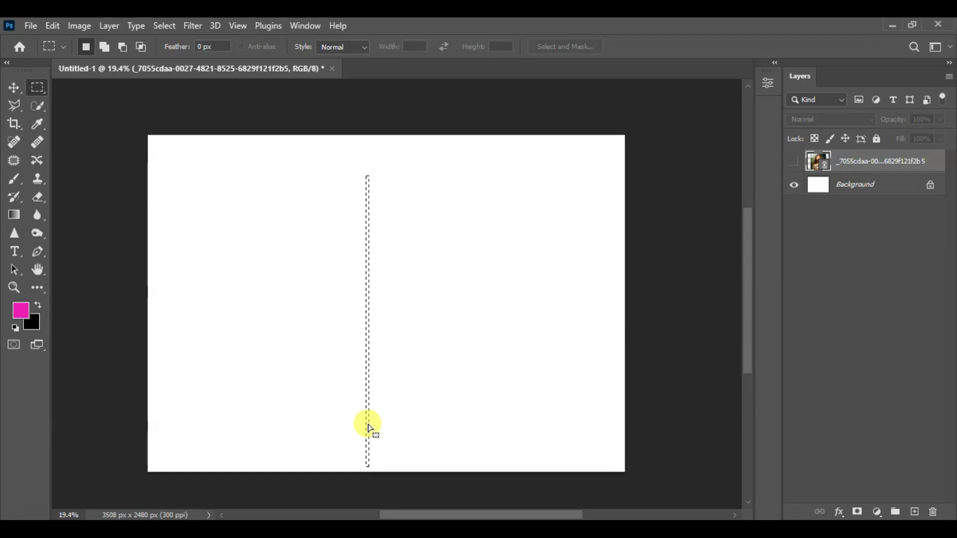
pyautogui.hotkey('ctrl', 'v')
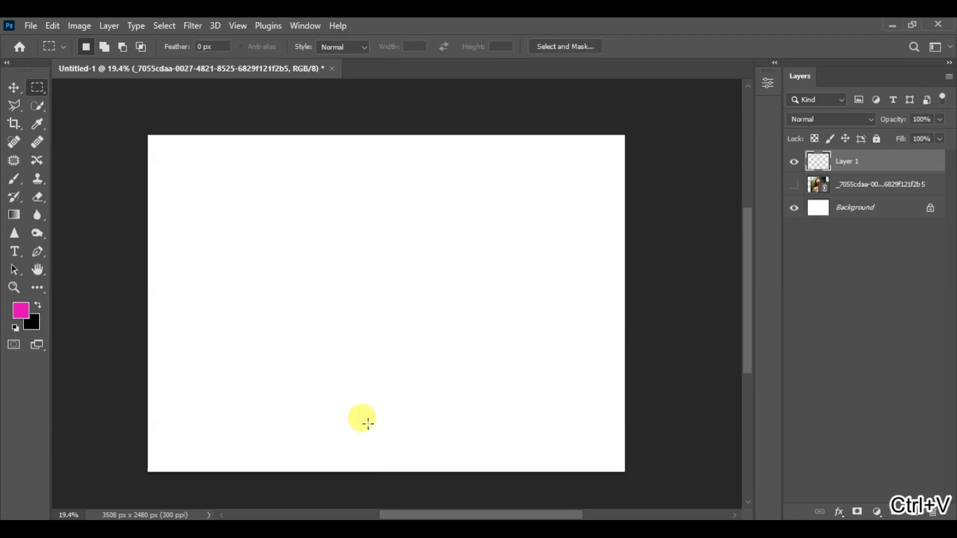
# Move the pasted strip toward the left part of the canvas, centered at about X 846 px, Y 1196 px
pyautogui.click(14, 87)
pyautogui.moveTo(368, 322); pyautogui.dragTo(341, 305)
pyautogui.moveTo(368, 334); pyautogui.dragTo(262, 307)
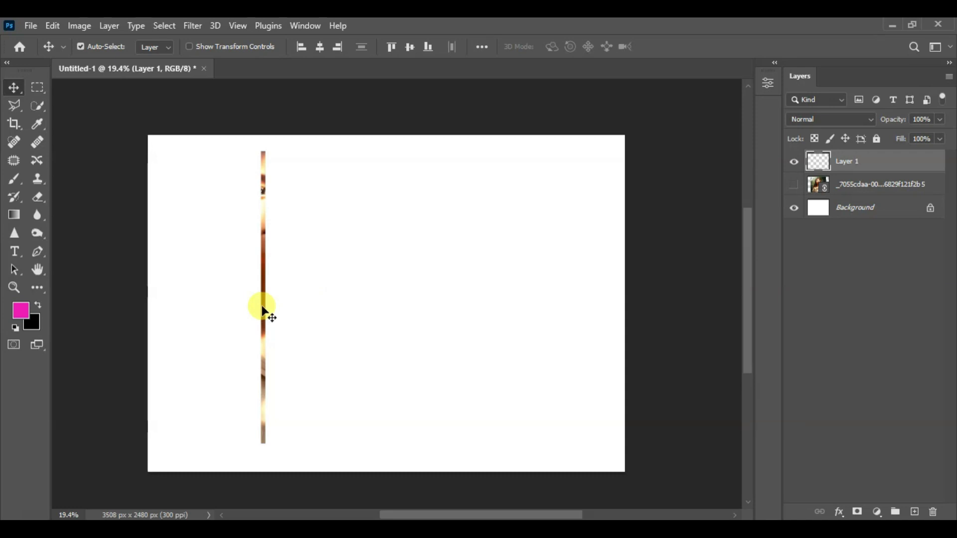
# Stretch the strip horizontally with Free Transform until it spans the full width of the canvas
pyautogui.hotkey('ctrl', 't')
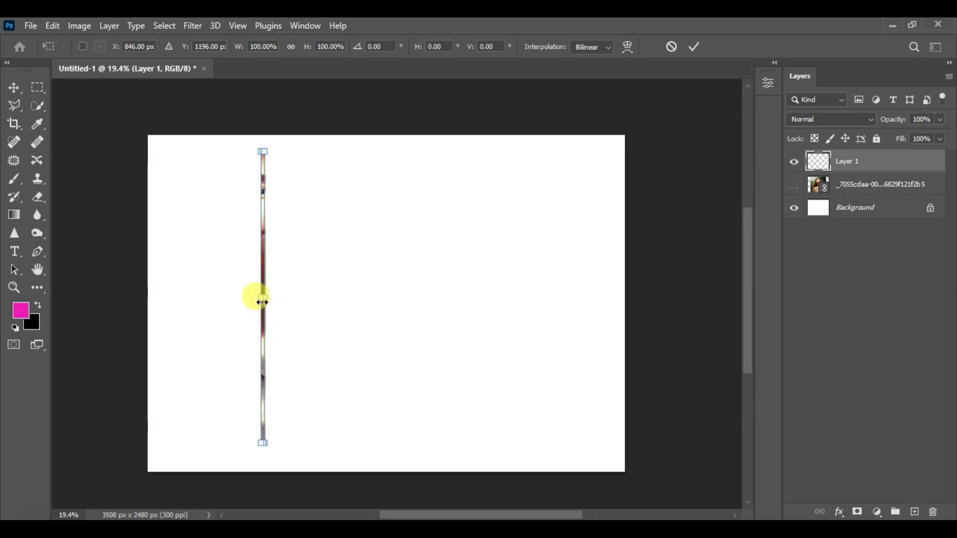
pyautogui.moveTo(263, 295); pyautogui.dragTo(623, 313)
pyautogui.moveTo(257, 298); pyautogui.dragTo(148, 301)
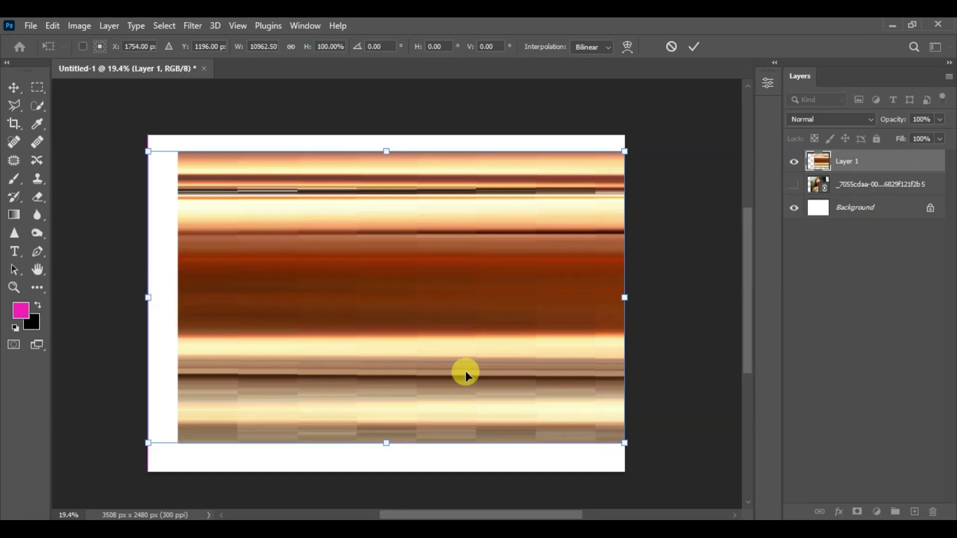
pyautogui.click(689, 49)
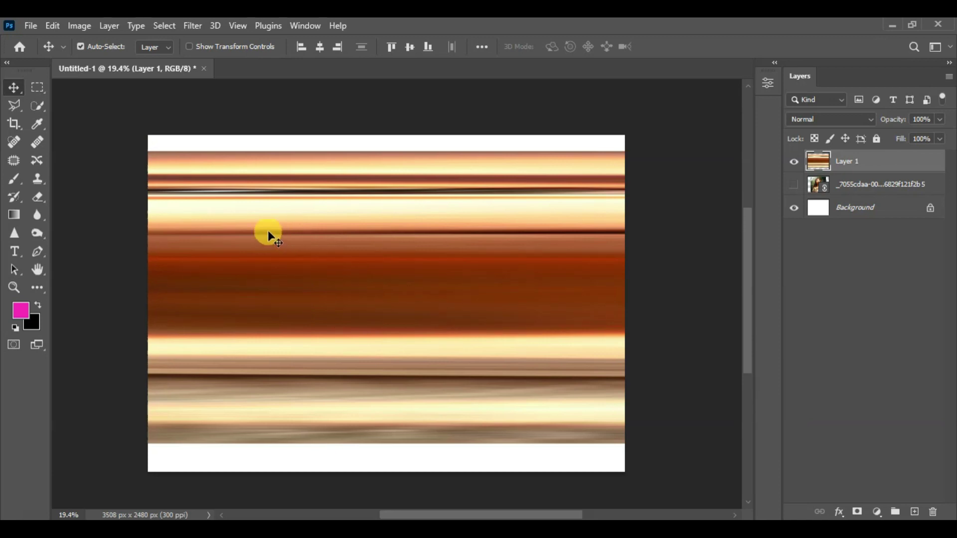
# Stretch the strip vertically with Free Transform to 115.24% height so it covers the canvas from upper to lower edge
pyautogui.hotkey('ctrl', 't')
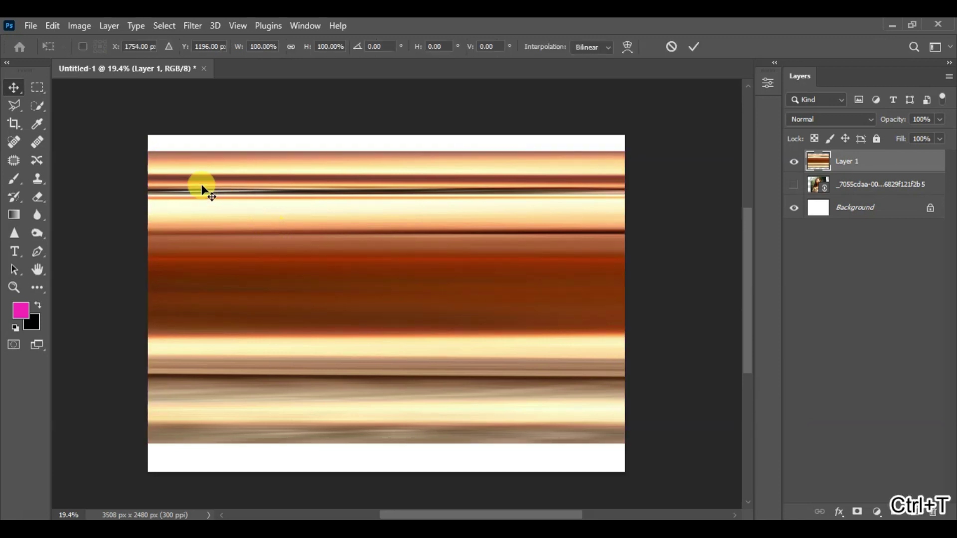
pyautogui.moveTo(390, 149); pyautogui.dragTo(387, 136)
pyautogui.moveTo(386, 443); pyautogui.dragTo(385, 468)
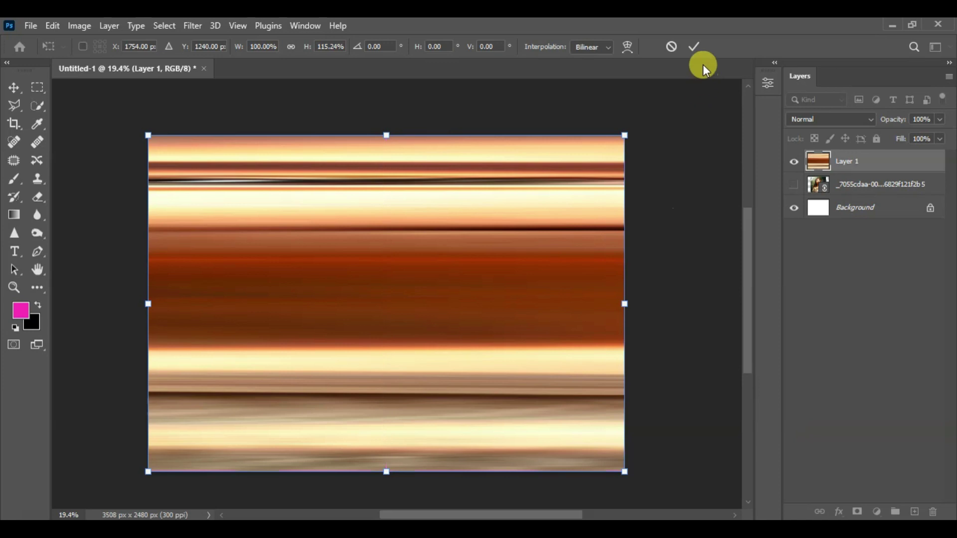
pyautogui.click(694, 46)
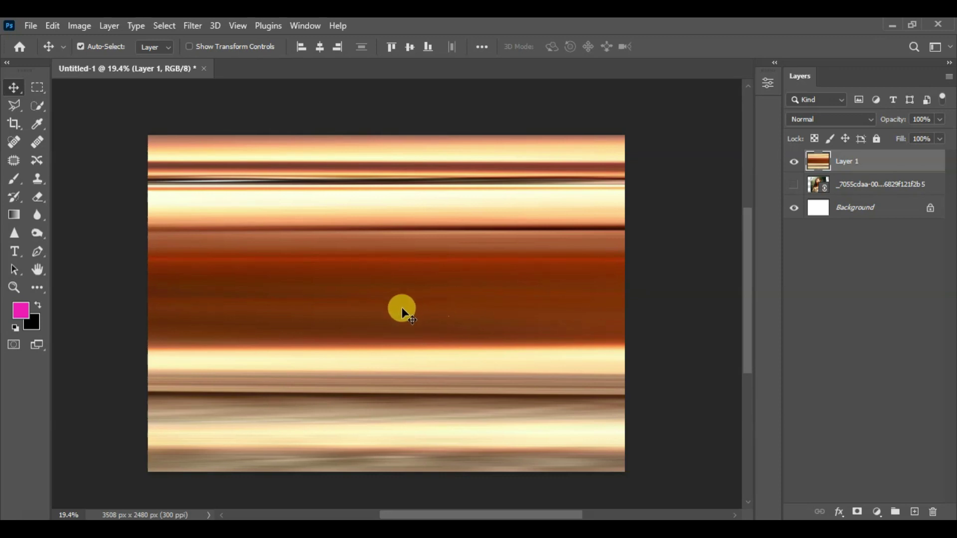
# Apply a Gaussian Blur with a 31.8-pixel radius to the stretched strip on Layer 1
pyautogui.click(192, 25)
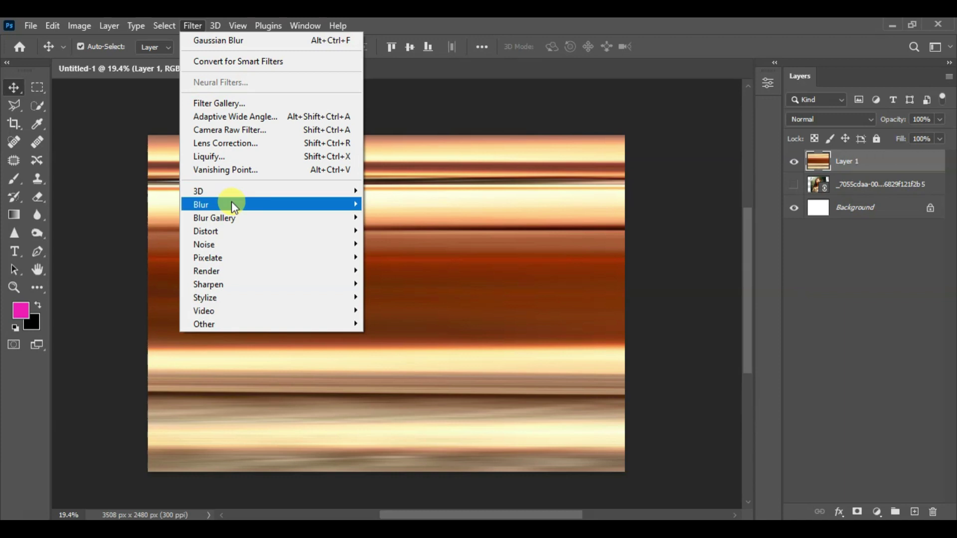
pyautogui.moveTo(233, 206)
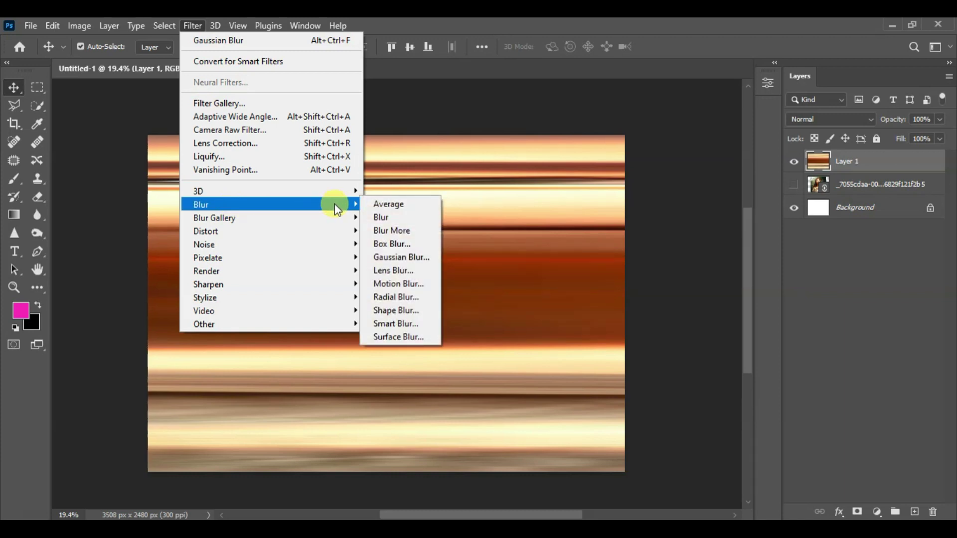
pyautogui.click(410, 260)
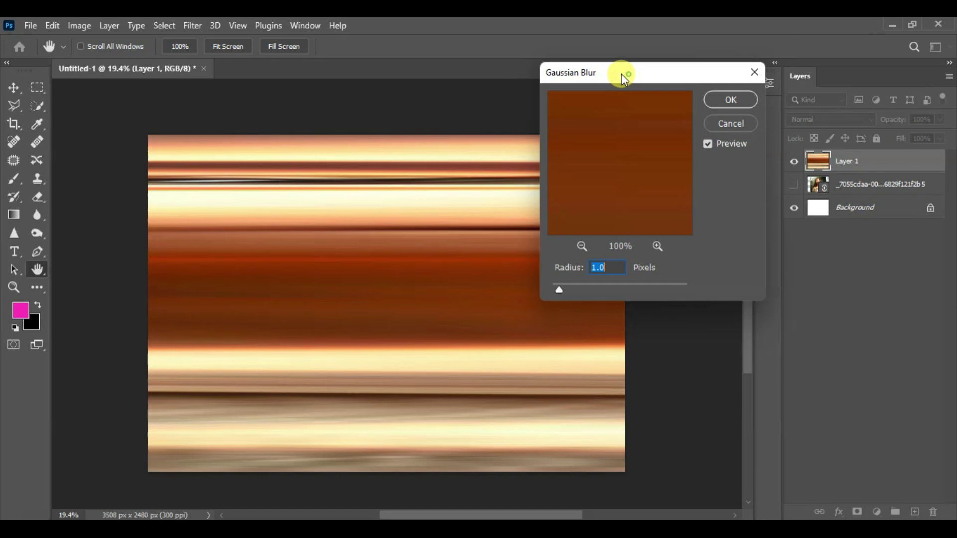
pyautogui.moveTo(621, 73); pyautogui.dragTo(605, 75)
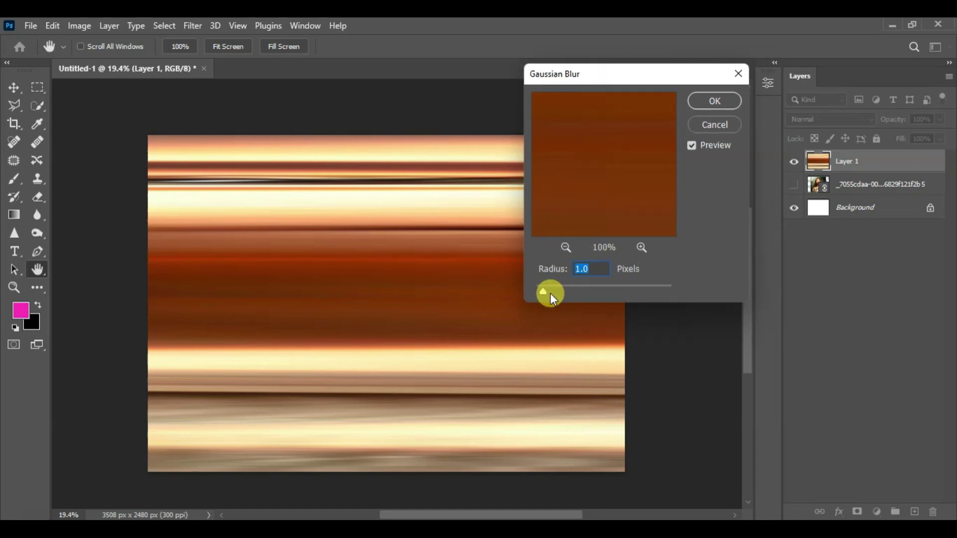
pyautogui.moveTo(544, 293); pyautogui.dragTo(645, 289)
pyautogui.moveTo(638, 80); pyautogui.dragTo(766, 166)
pyautogui.moveTo(766, 376); pyautogui.dragTo(736, 375)
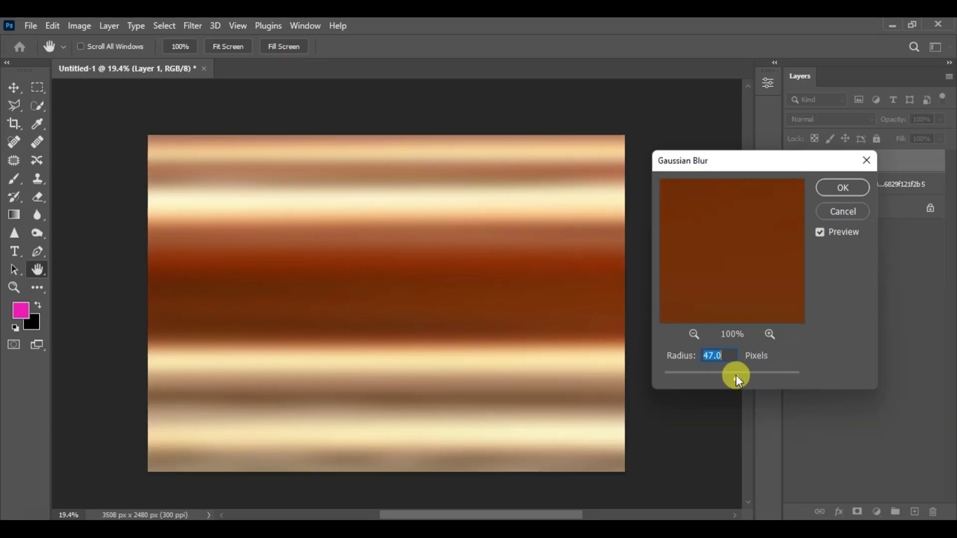
pyautogui.moveTo(735, 374); pyautogui.dragTo(651, 378)
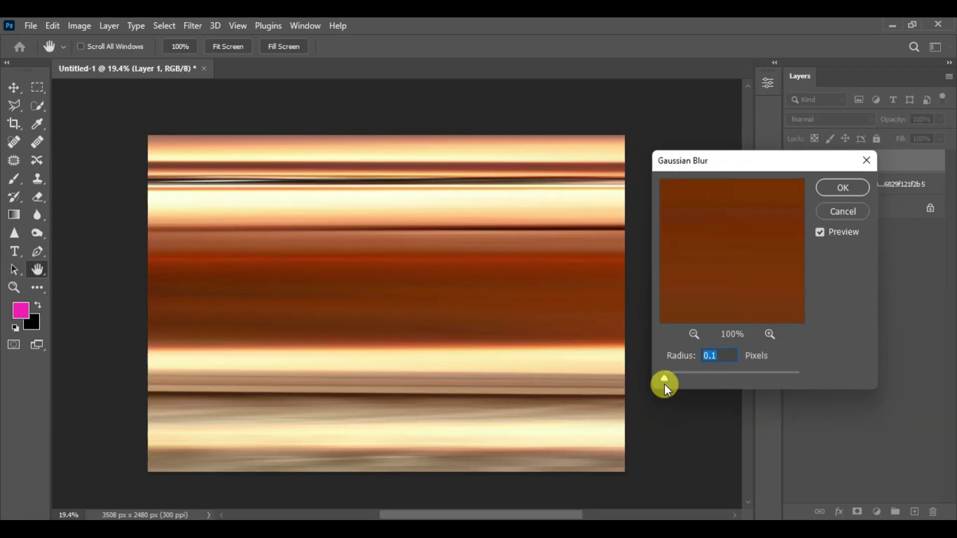
pyautogui.moveTo(665, 379); pyautogui.dragTo(760, 375)
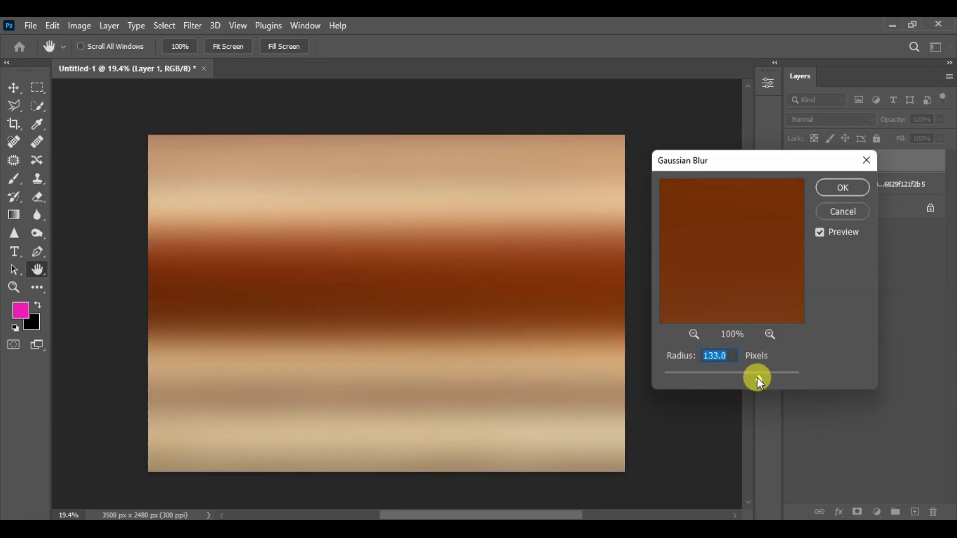
pyautogui.moveTo(757, 378); pyautogui.dragTo(734, 379)
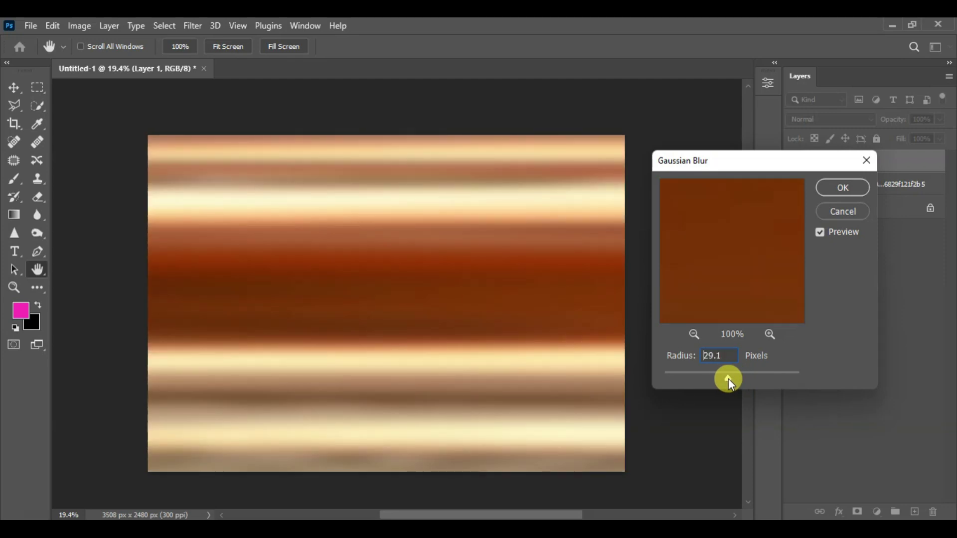
pyautogui.moveTo(728, 378); pyautogui.dragTo(729, 378)
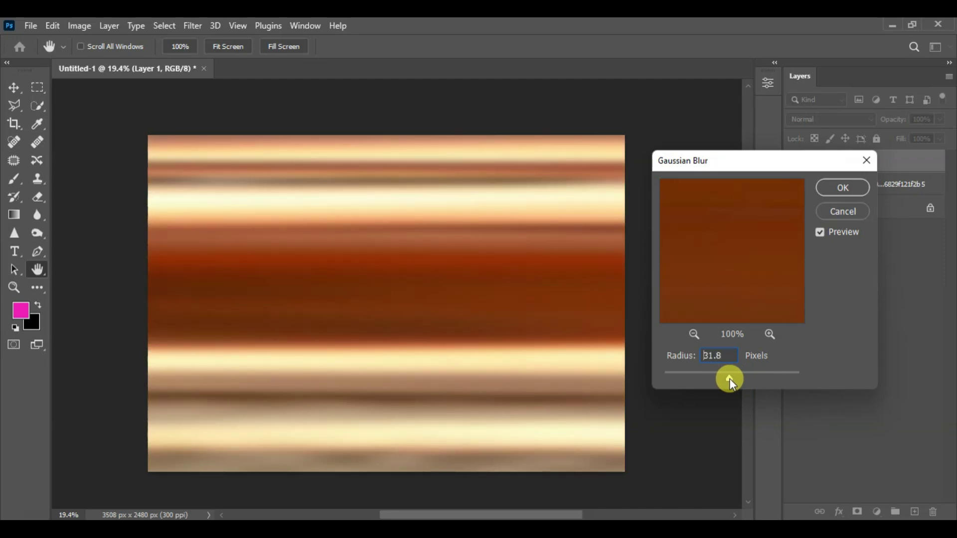
pyautogui.click(833, 182)
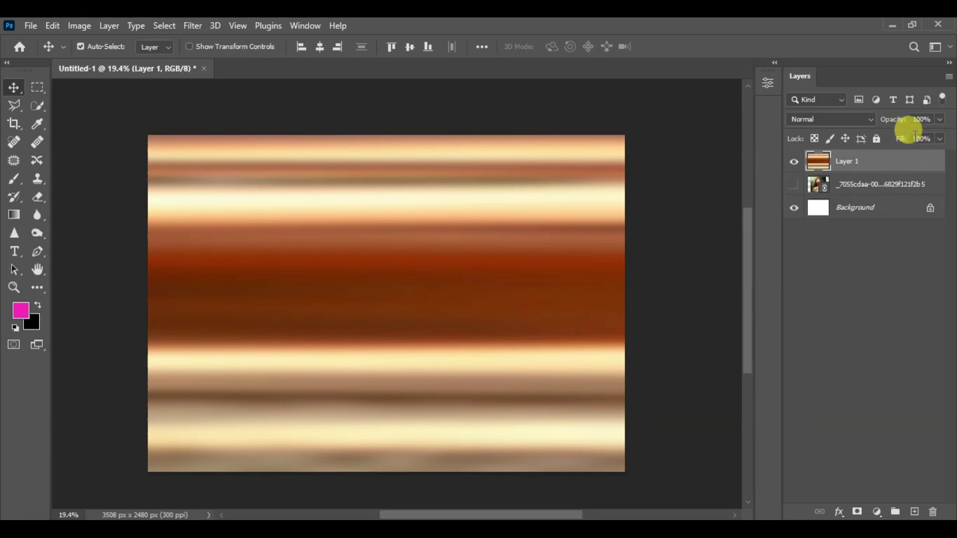
# Lower the fill of Layer 1 to 54% and deselect the layer
pyautogui.click(939, 140)
pyautogui.moveTo(912, 156)
pyautogui.mouseDown()
pyautogui.moveTo(902, 156)
pyautogui.moveTo(919, 156)
pyautogui.mouseUp()
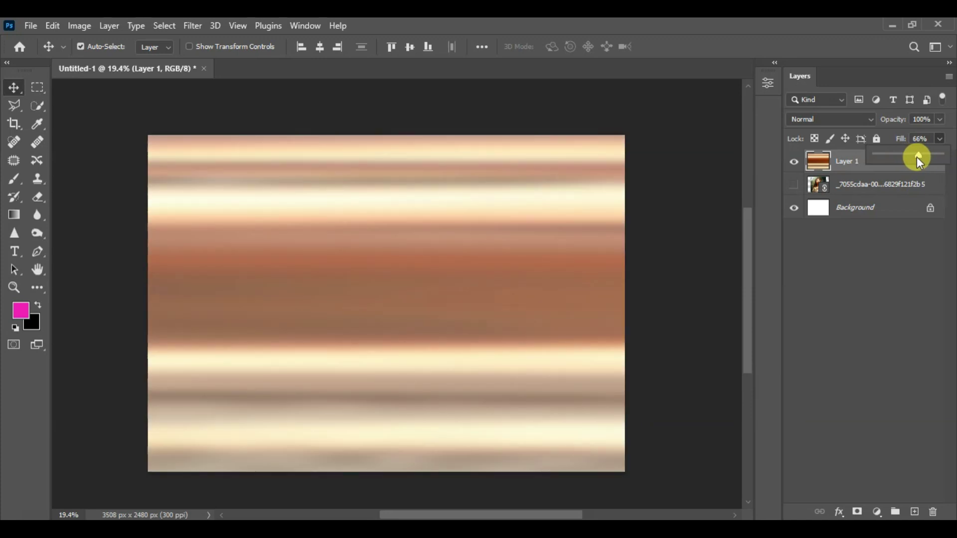
pyautogui.moveTo(918, 162); pyautogui.dragTo(917, 162)
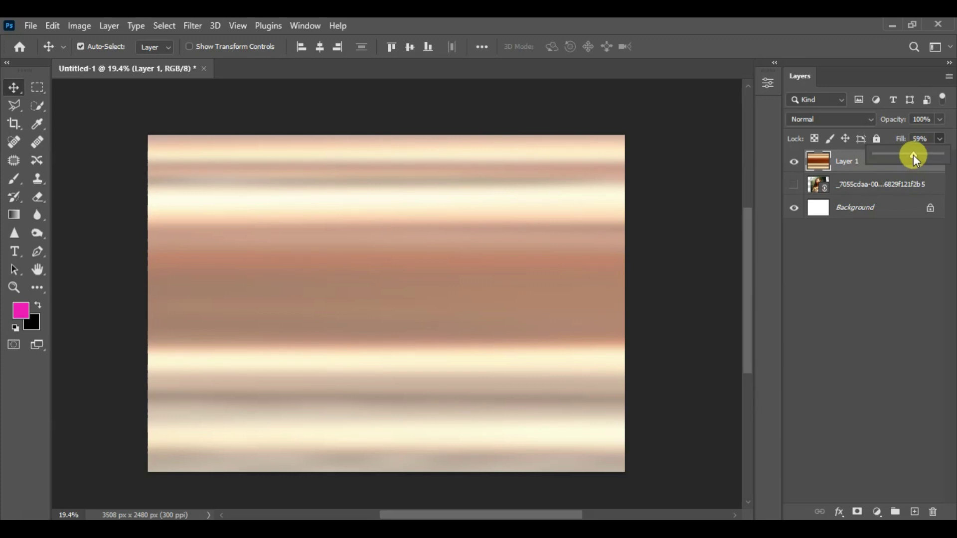
pyautogui.moveTo(912, 154); pyautogui.dragTo(906, 154)
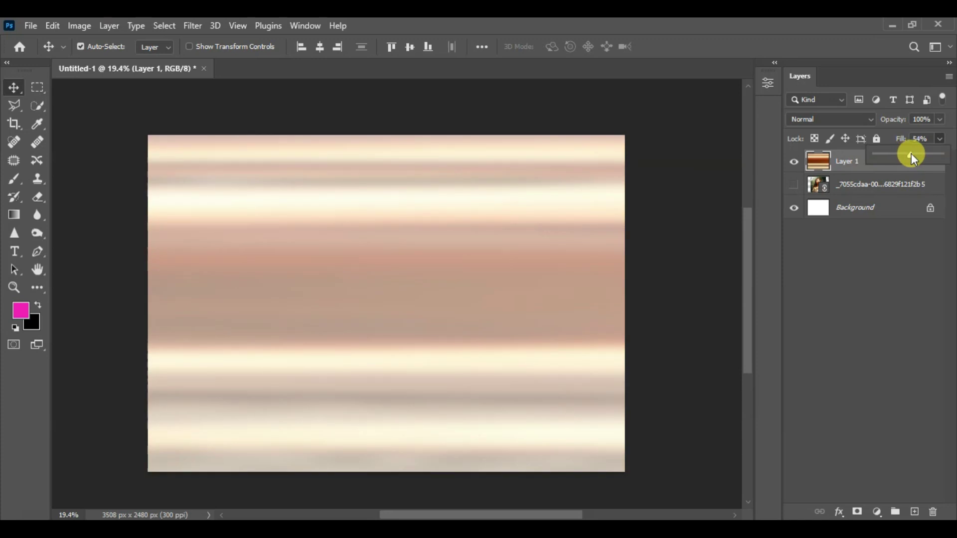
pyautogui.click(879, 251)
pyautogui.click(847, 235)
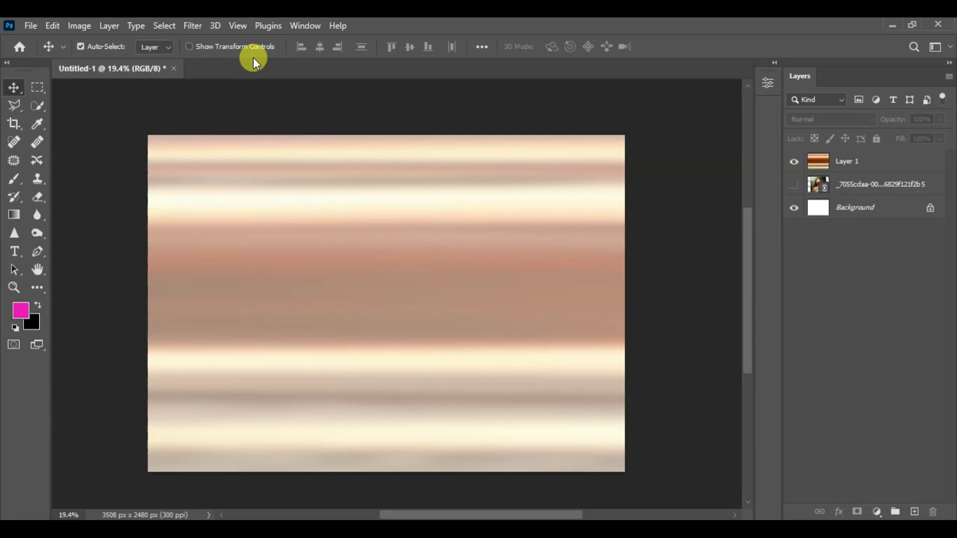
# Select Layer 1 and apply a second Gaussian Blur with a 64-pixel radius
pyautogui.click(192, 26)
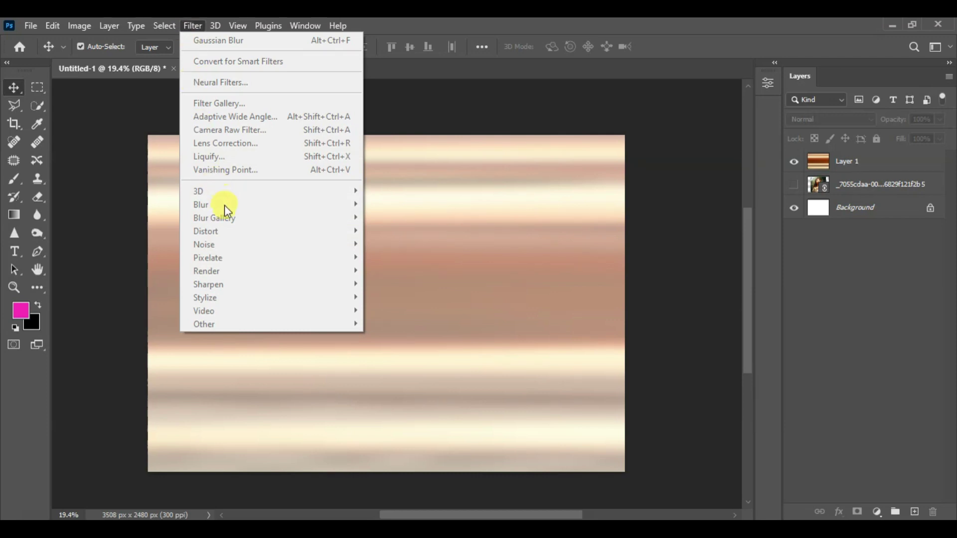
pyautogui.click(551, 241)
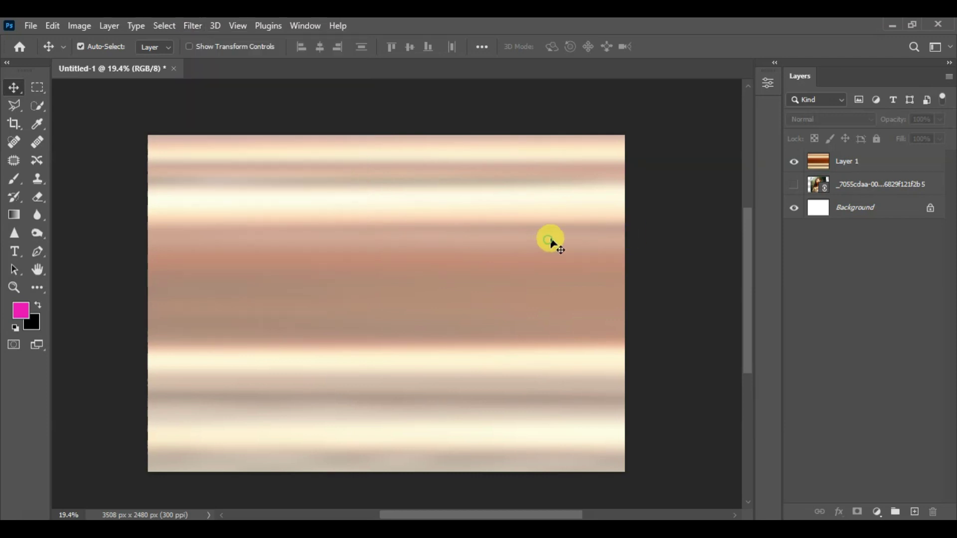
pyautogui.click(859, 164)
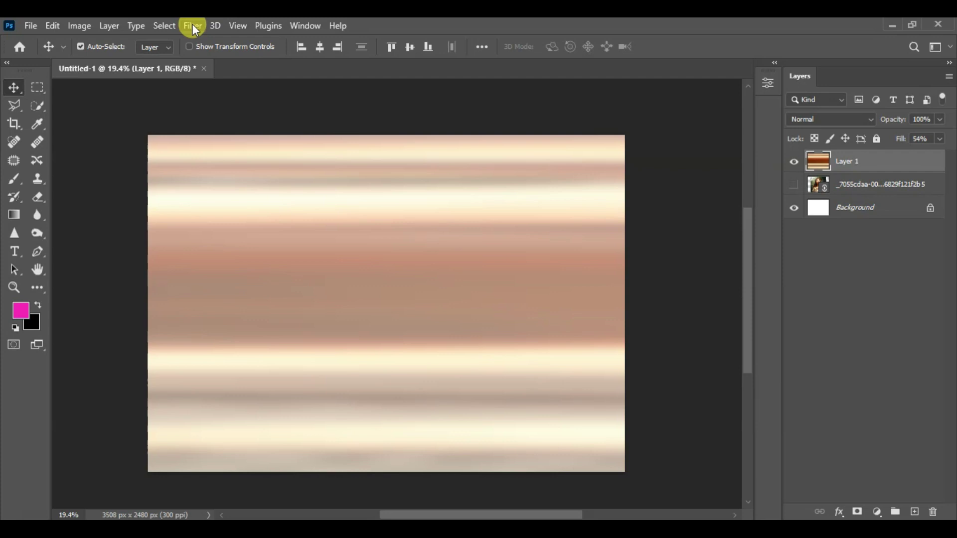
pyautogui.click(192, 26)
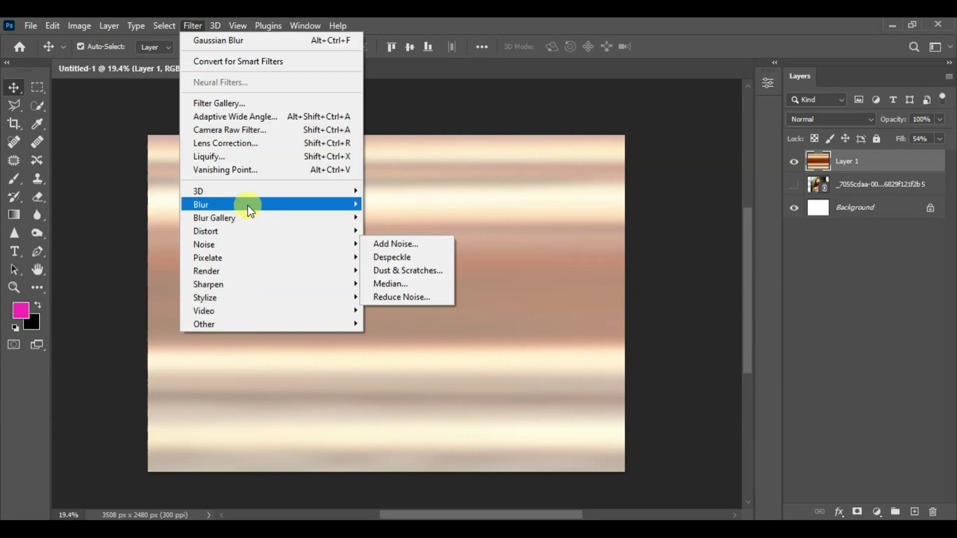
pyautogui.moveTo(262, 208)
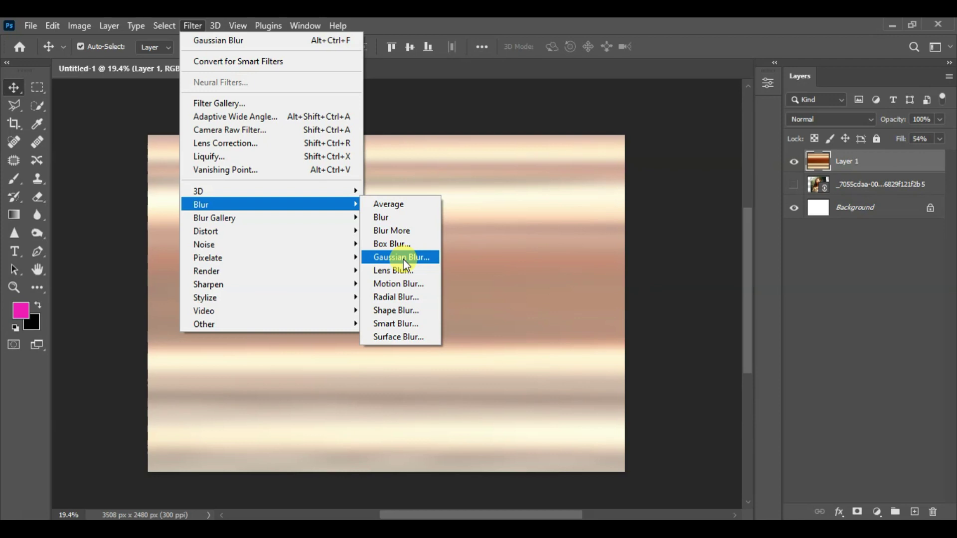
pyautogui.moveTo(332, 276)
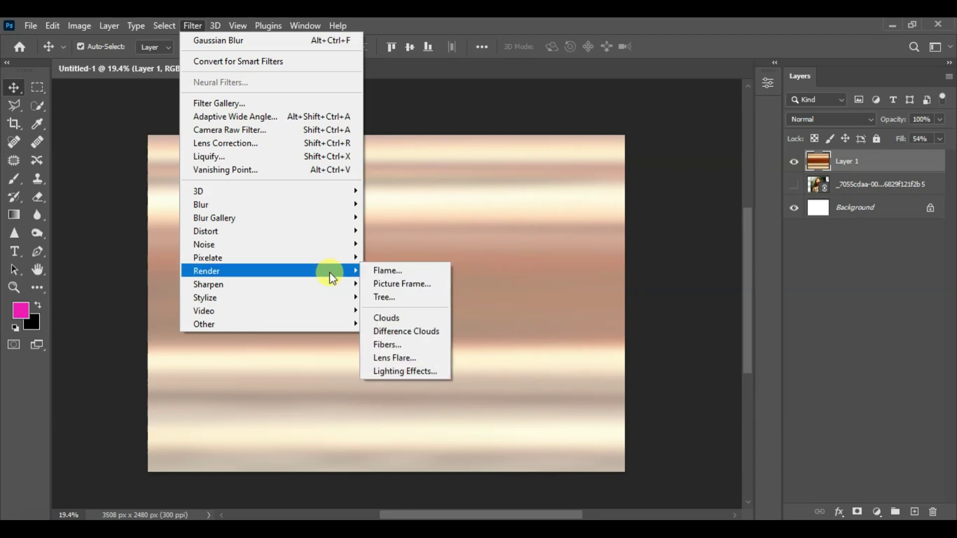
pyautogui.moveTo(355, 207)
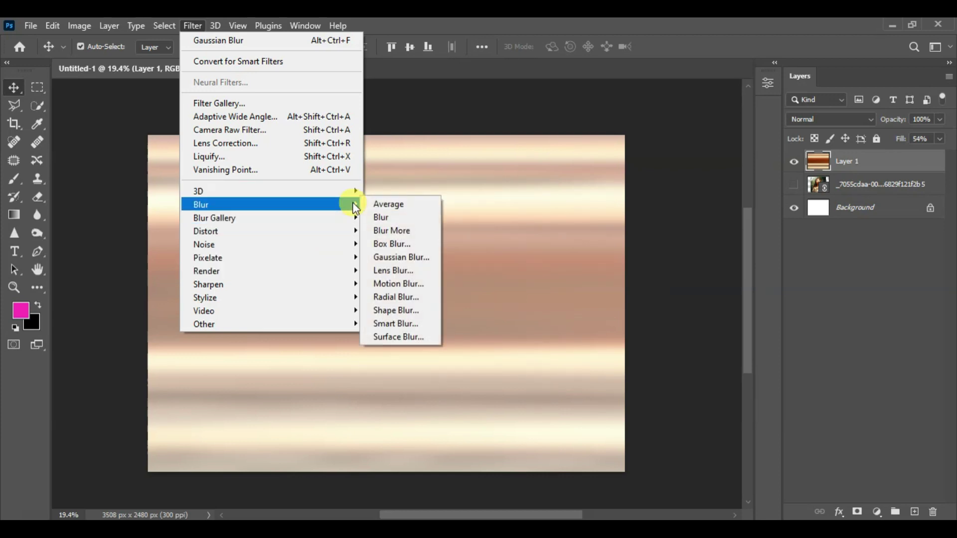
pyautogui.click(395, 258)
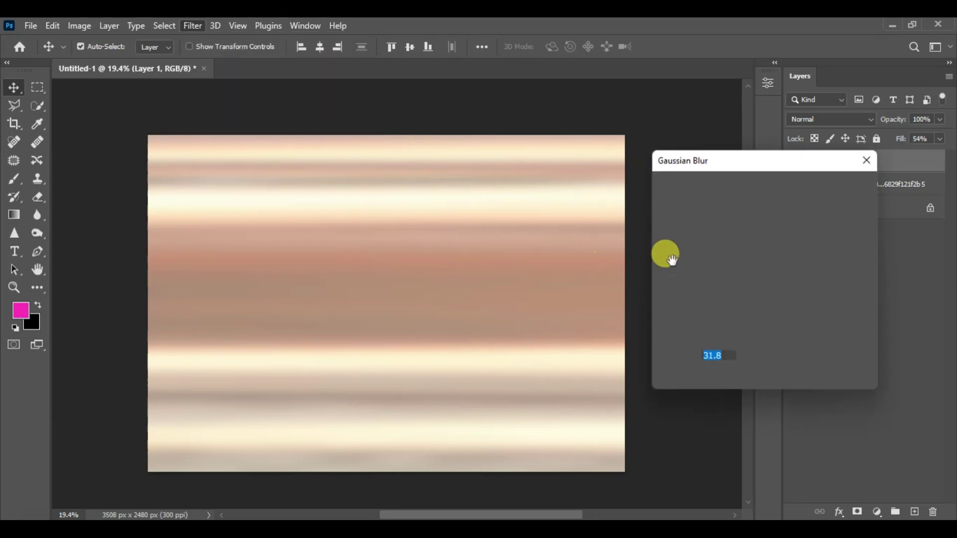
pyautogui.moveTo(731, 378); pyautogui.dragTo(752, 381)
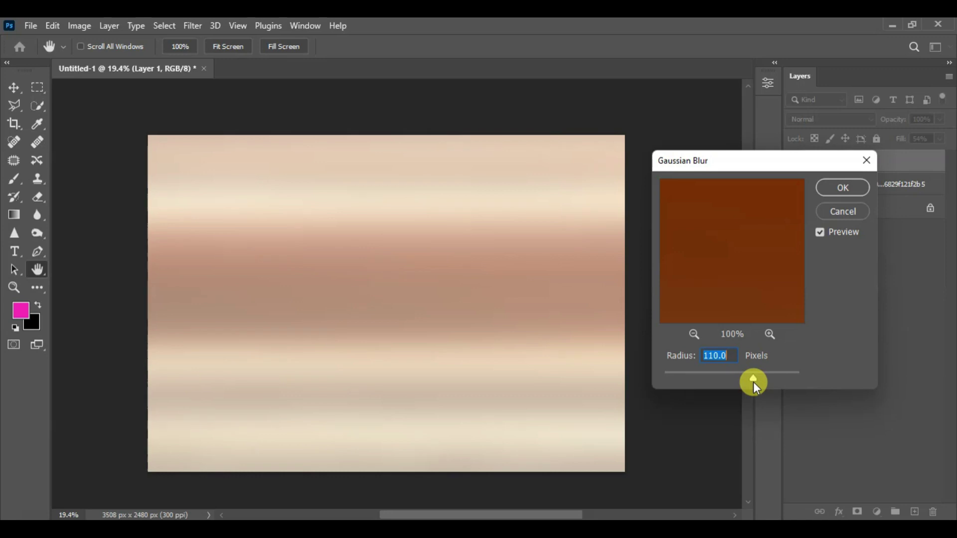
pyautogui.moveTo(737, 375); pyautogui.dragTo(743, 376)
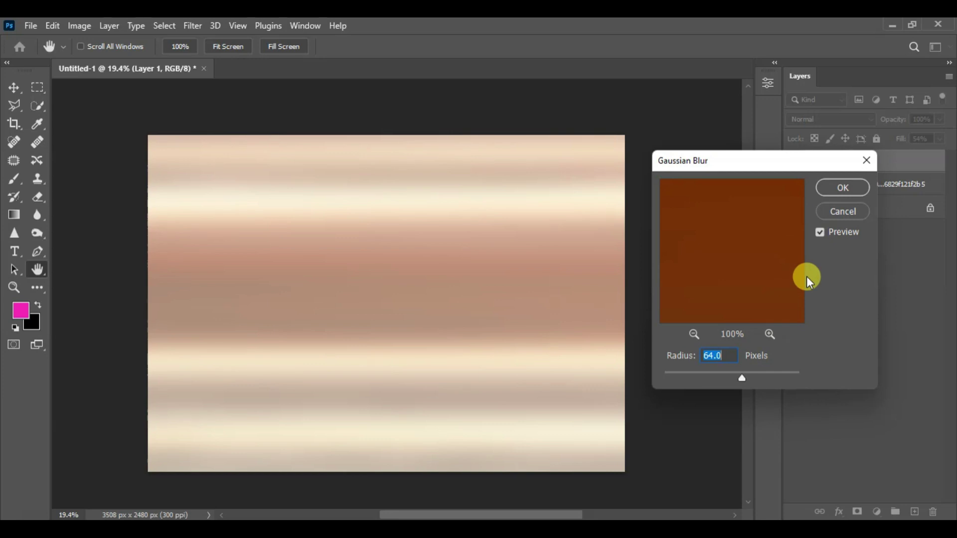
pyautogui.click(832, 188)
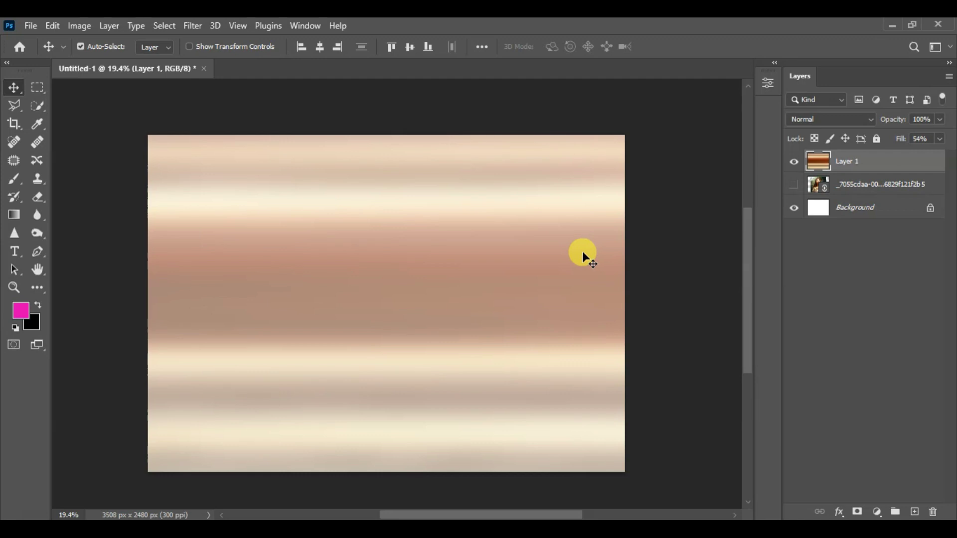
# Place _edde99dc-6f50-4afa-85fb-8c85d5dc3b06 from Downloads as a linked image centered on the canvas at 77.50% scale
pyautogui.click(31, 27)
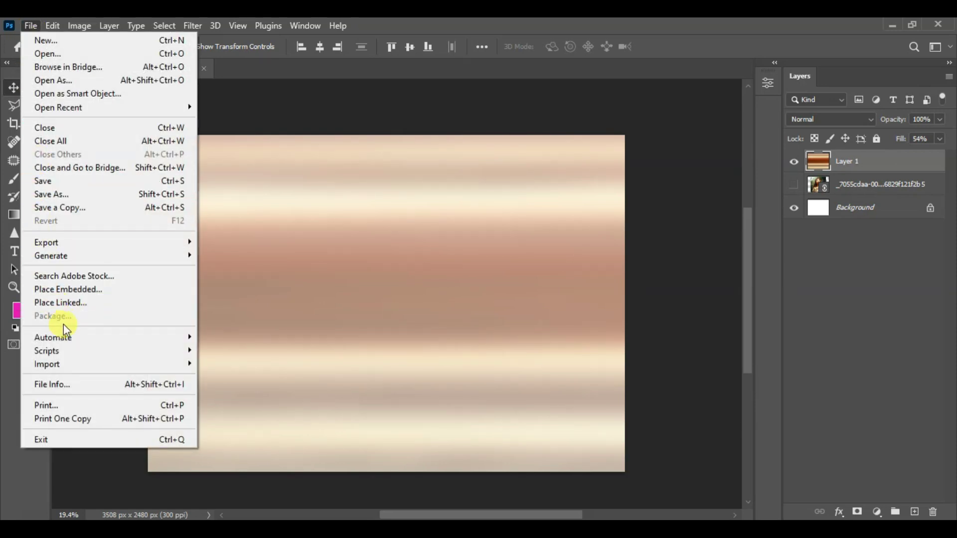
pyautogui.click(65, 289)
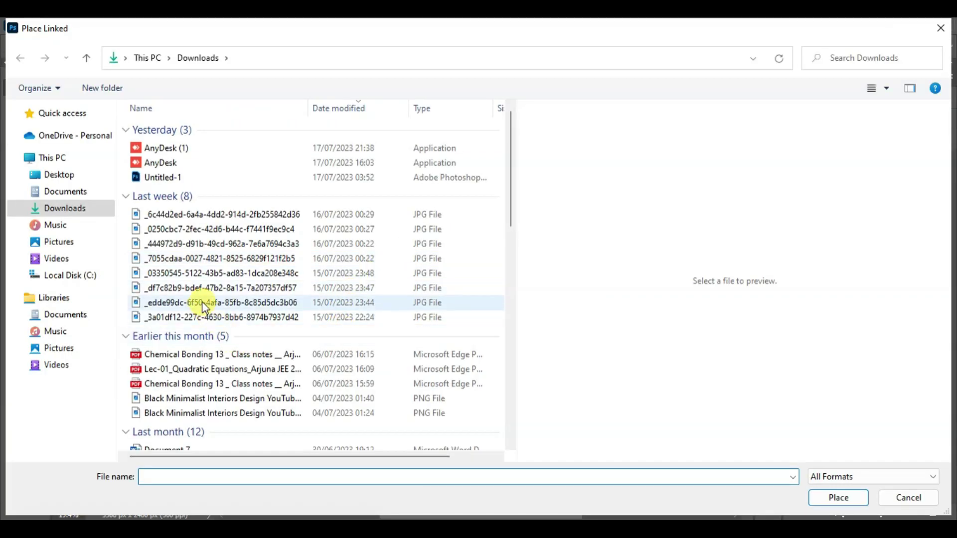
pyautogui.click(212, 301)
pyautogui.click(849, 497)
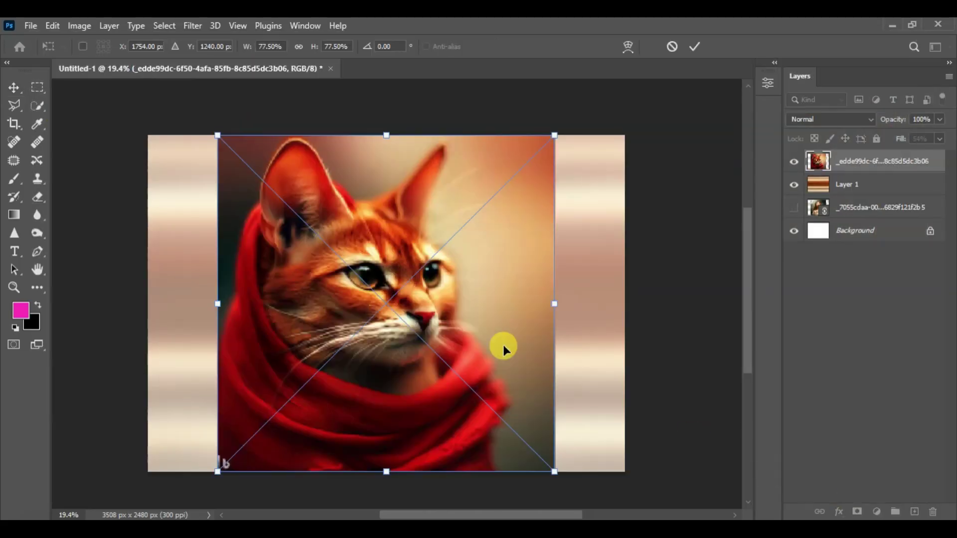
pyautogui.click(696, 45)
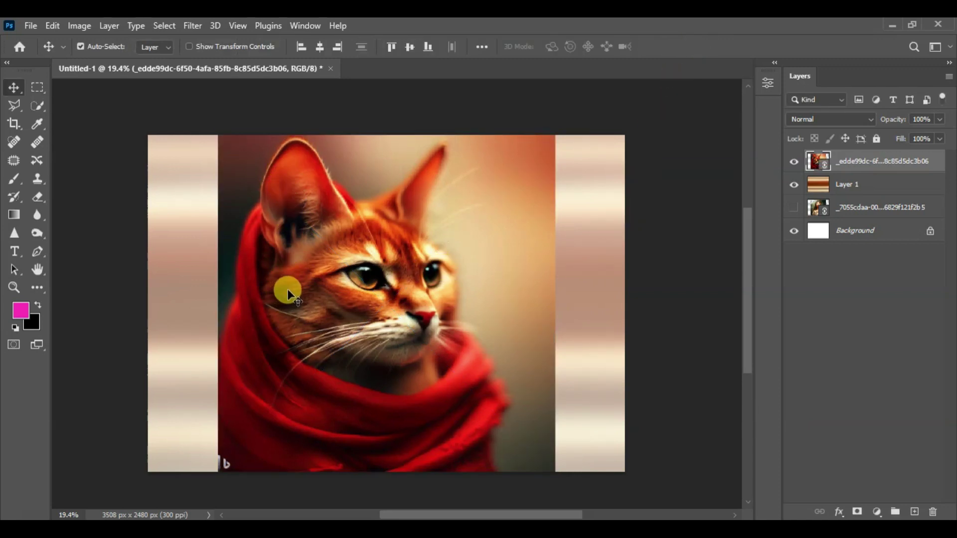
# Select a vertical strip about 32 px wide through the middle of the cat's face, nearly the full canvas height, and copy it
pyautogui.click(38, 87)
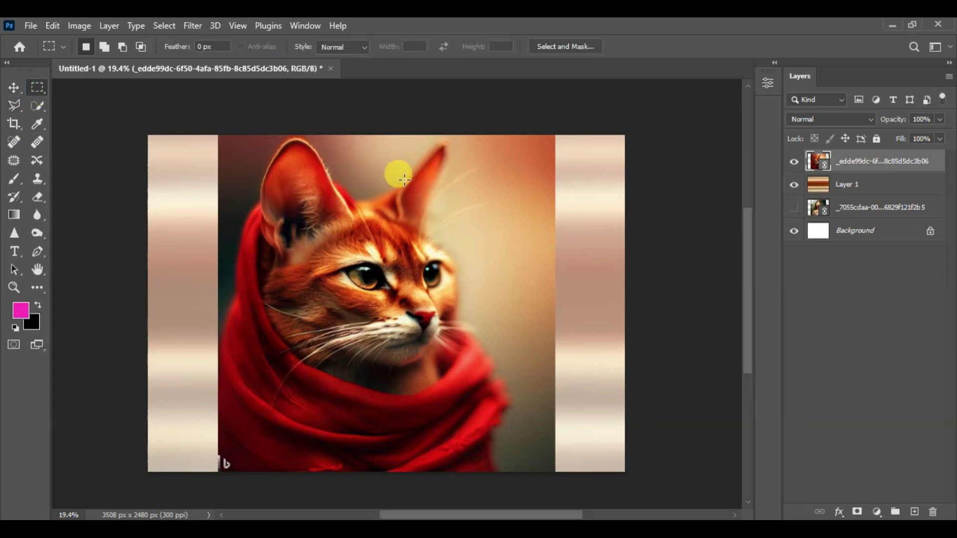
pyautogui.moveTo(411, 138); pyautogui.dragTo(416, 470)
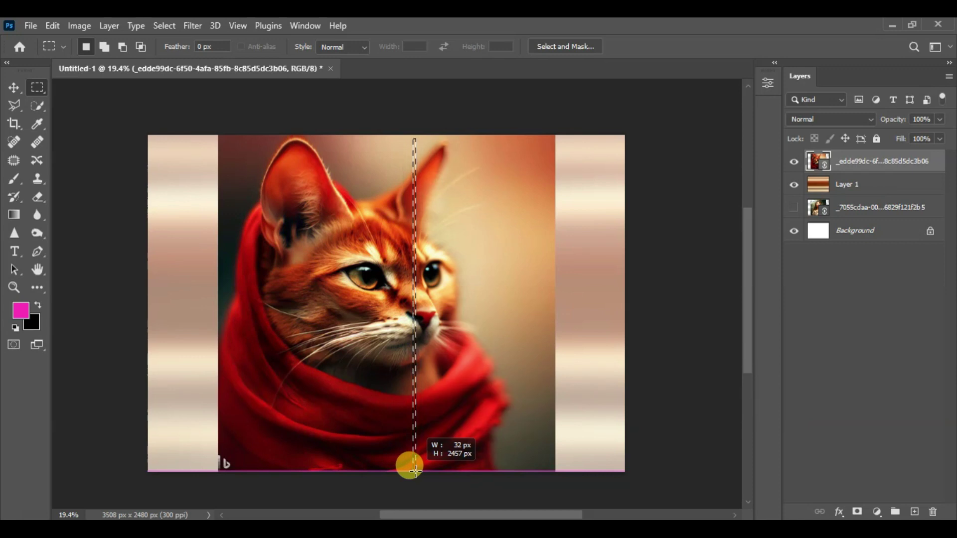
pyautogui.moveTo(415, 470); pyautogui.dragTo(415, 469)
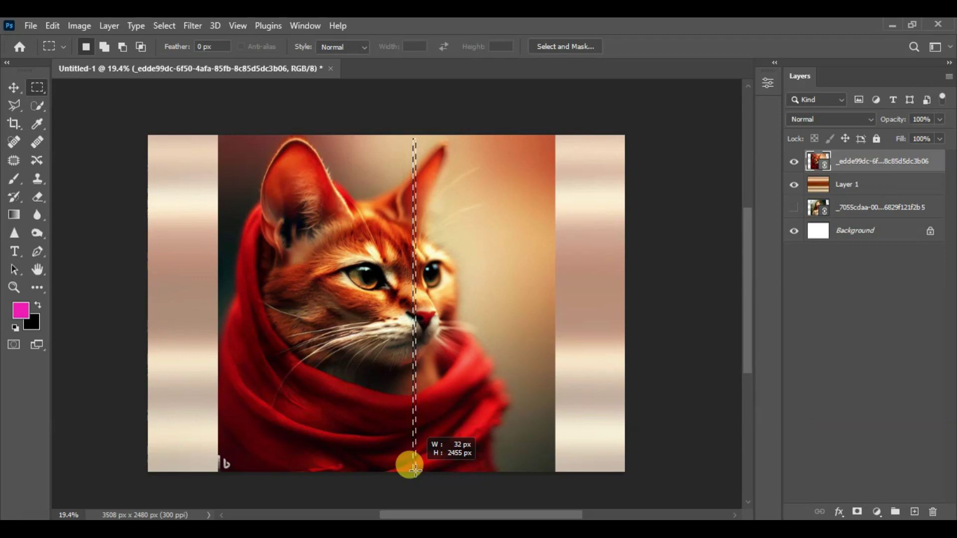
pyautogui.moveTo(415, 469); pyautogui.dragTo(416, 471)
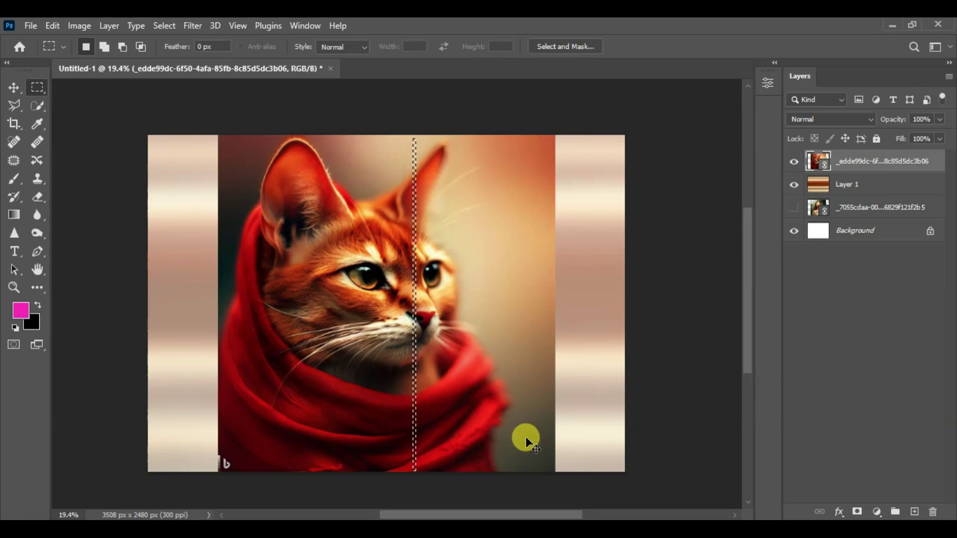
pyautogui.hotkey('ctrl', 'c')
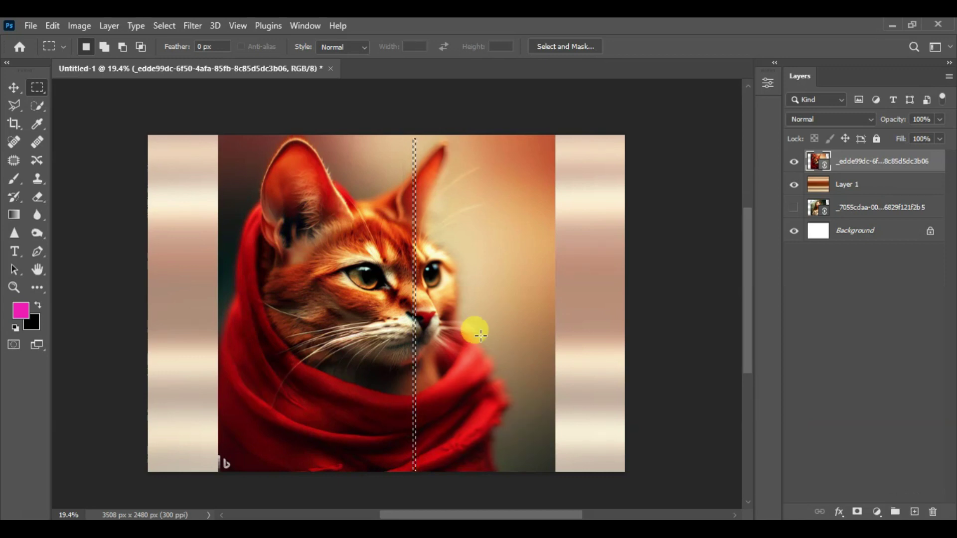
# Hide the cat image layer, then paste the copied strip and stretch it to cover the whole canvas
pyautogui.click(794, 161)
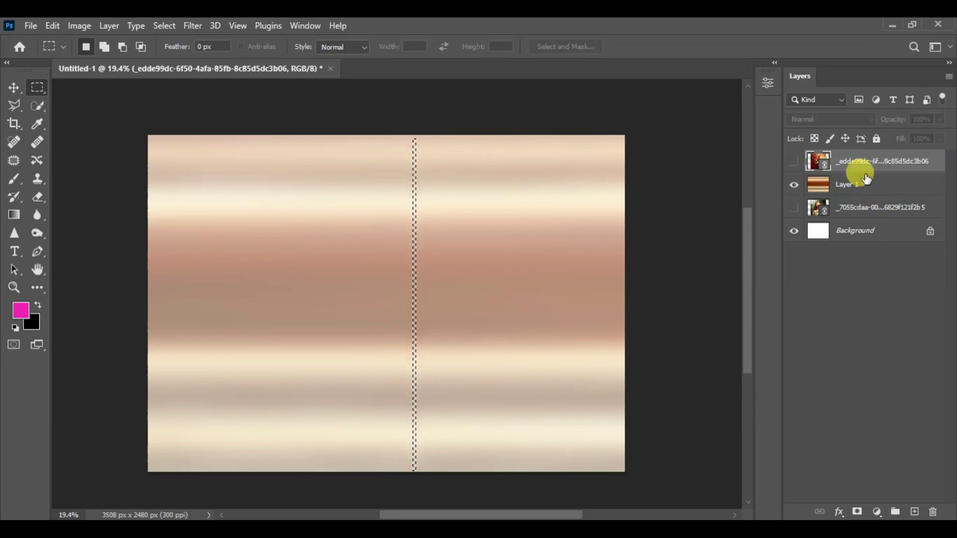
pyautogui.hotkey('ctrl', 'v')
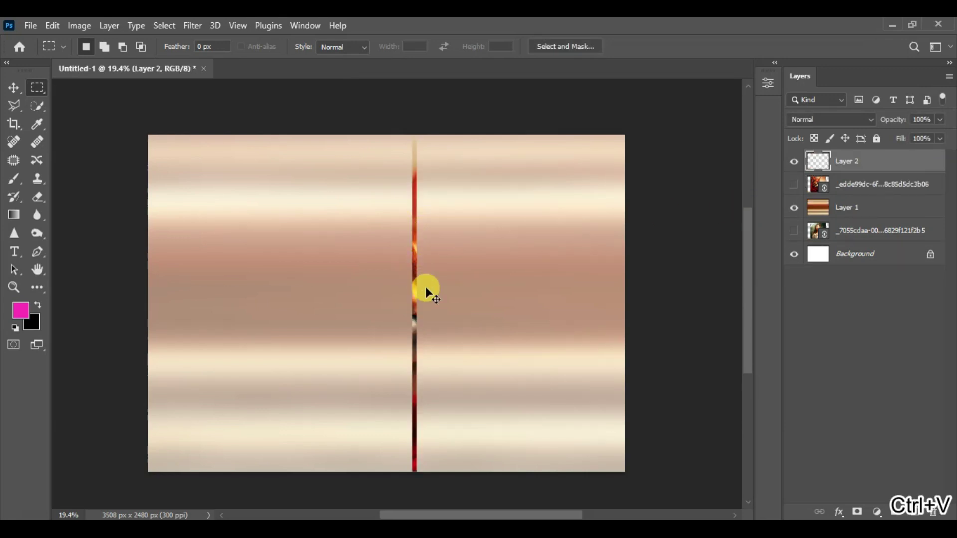
pyautogui.hotkey('ctrl', 't')
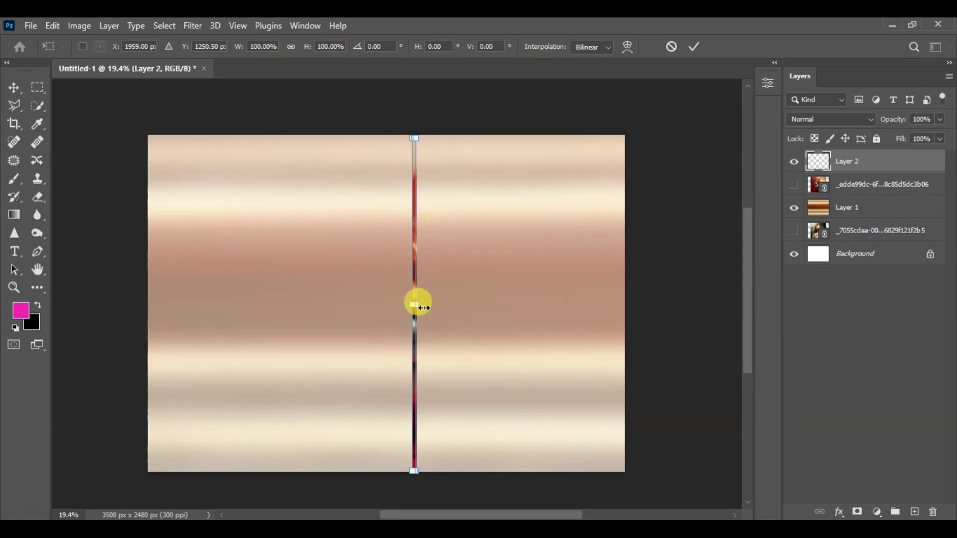
pyautogui.moveTo(415, 303); pyautogui.dragTo(623, 313)
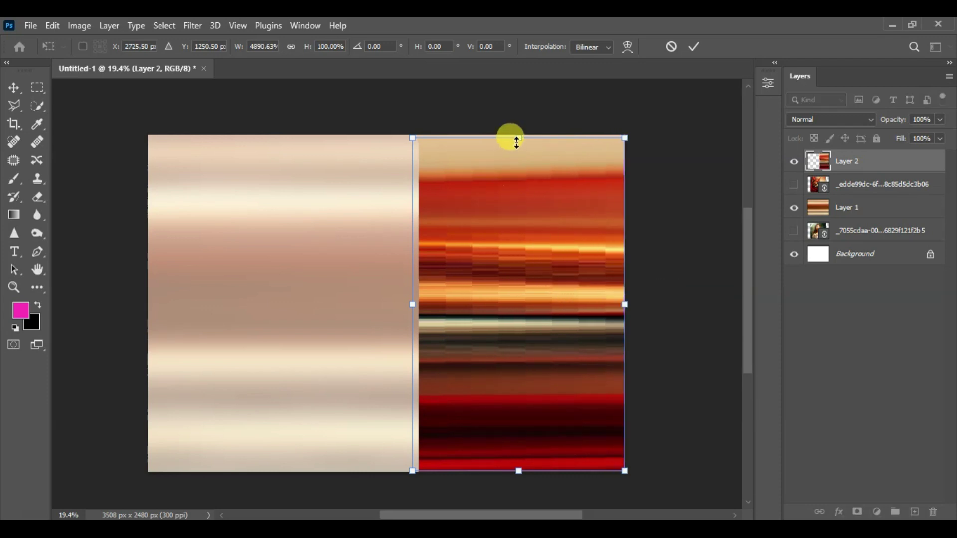
pyautogui.moveTo(517, 138); pyautogui.dragTo(517, 136)
pyautogui.moveTo(406, 301); pyautogui.dragTo(133, 300)
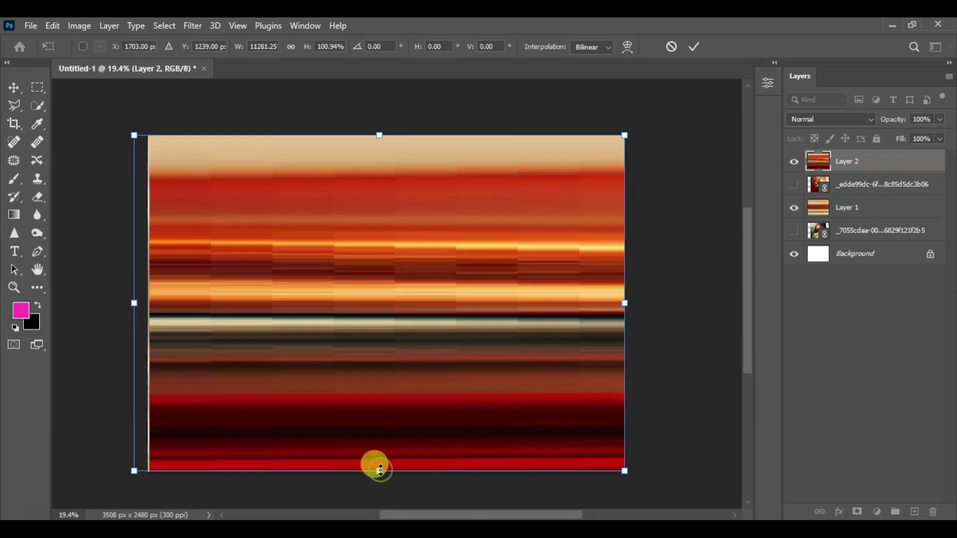
pyautogui.click(695, 49)
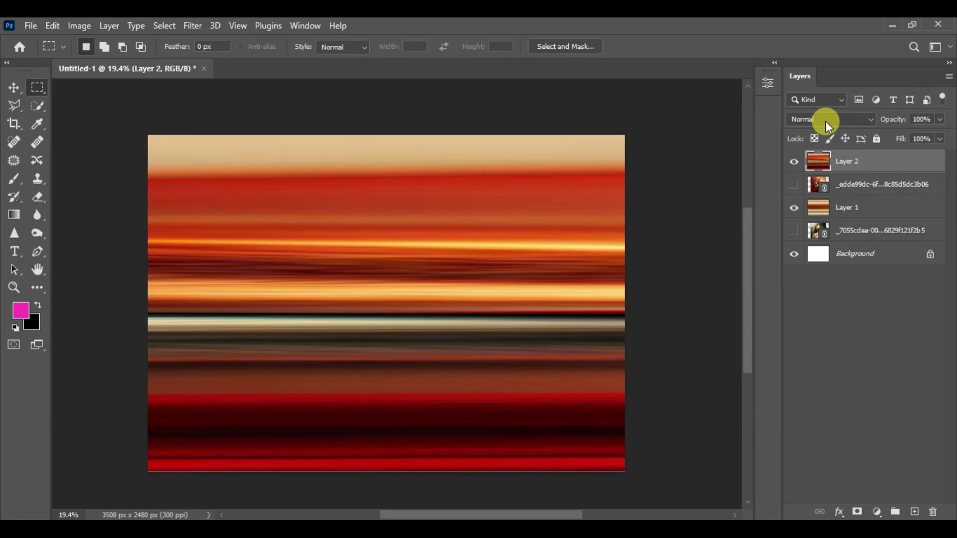
# Lower the fill of Layer 2 to 51% and compare the canvas with that layer hidden and shown
pyautogui.click(870, 119)
pyautogui.click(871, 118)
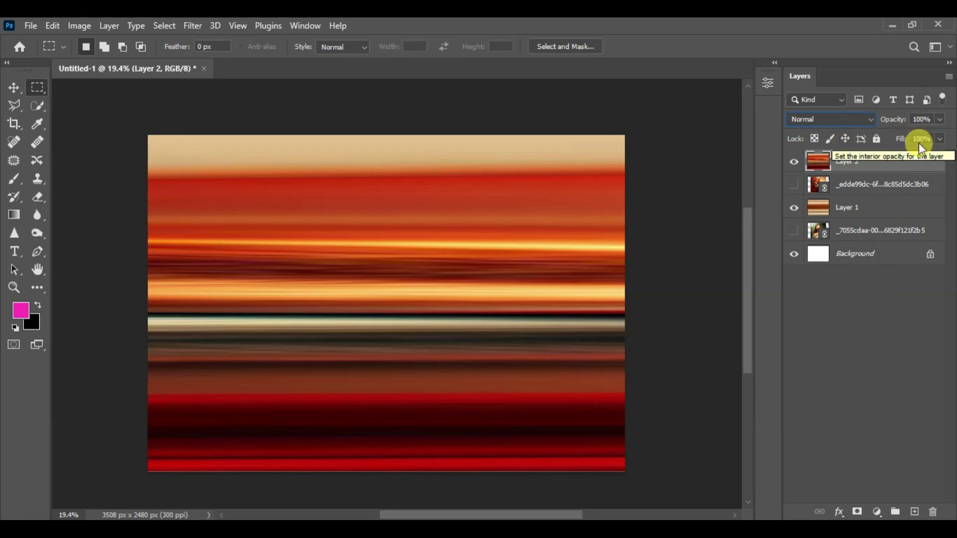
pyautogui.click(940, 139)
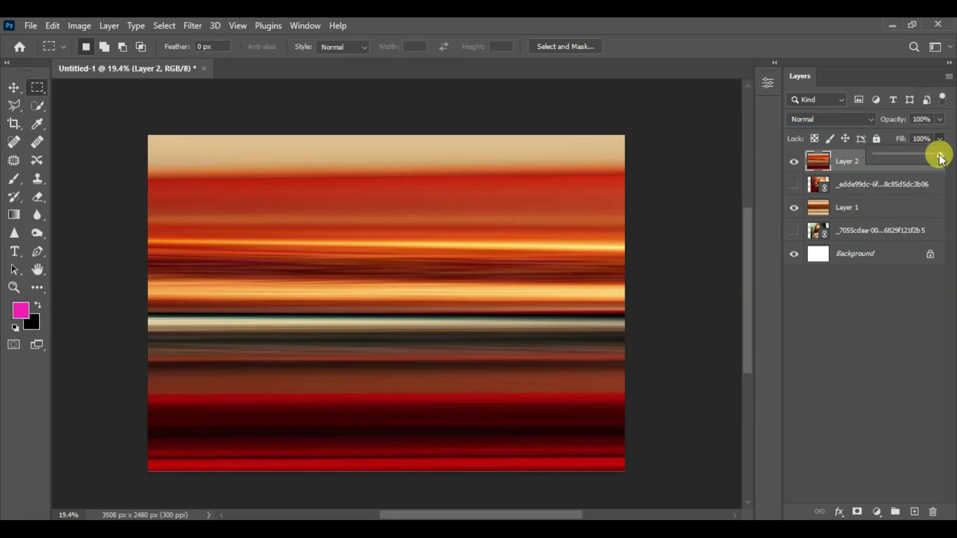
pyautogui.moveTo(914, 158); pyautogui.dragTo(904, 160)
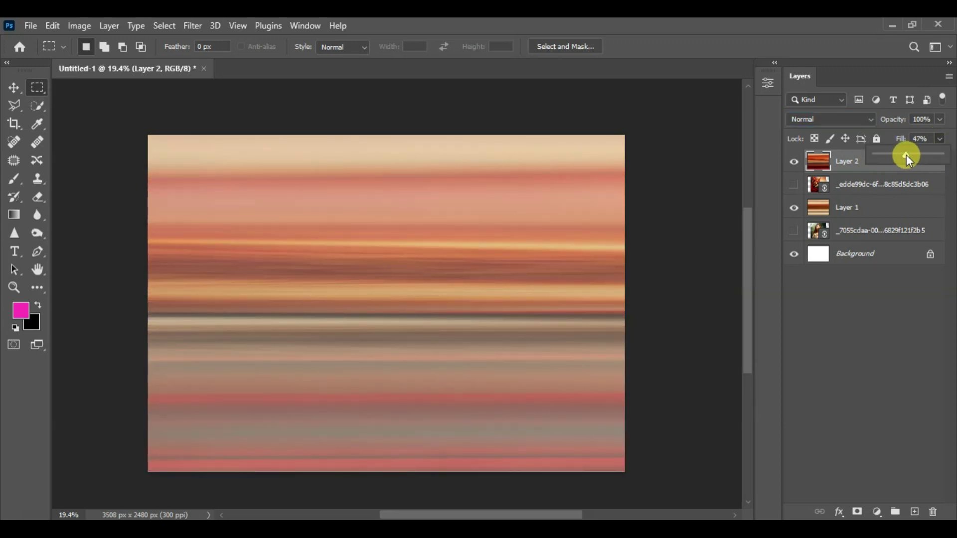
pyautogui.moveTo(908, 154); pyautogui.dragTo(907, 155)
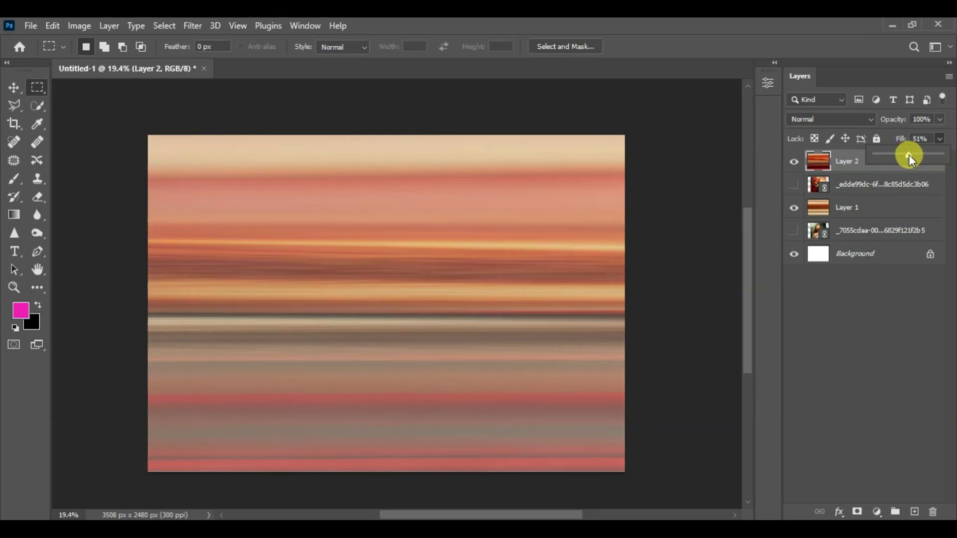
pyautogui.click(794, 162)
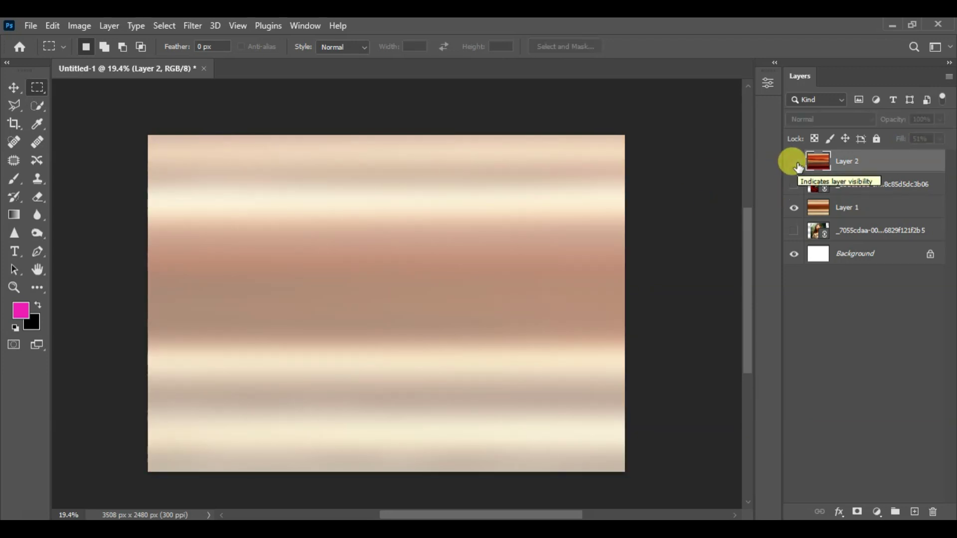
pyautogui.click(794, 161)
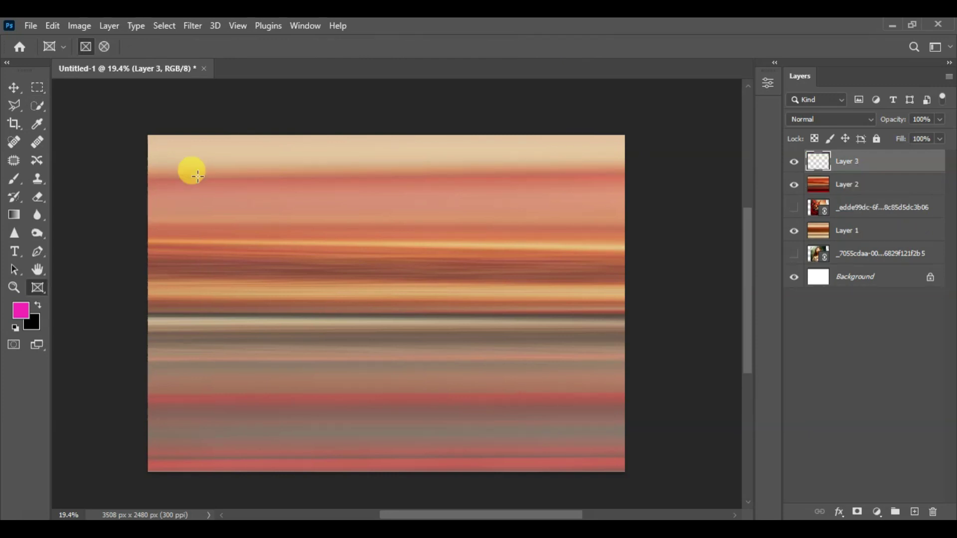
# Create a cyan guide layout with 2 columns, 2 rows, 40 px gutters and 100 px margins on all sides
pyautogui.click(234, 27)
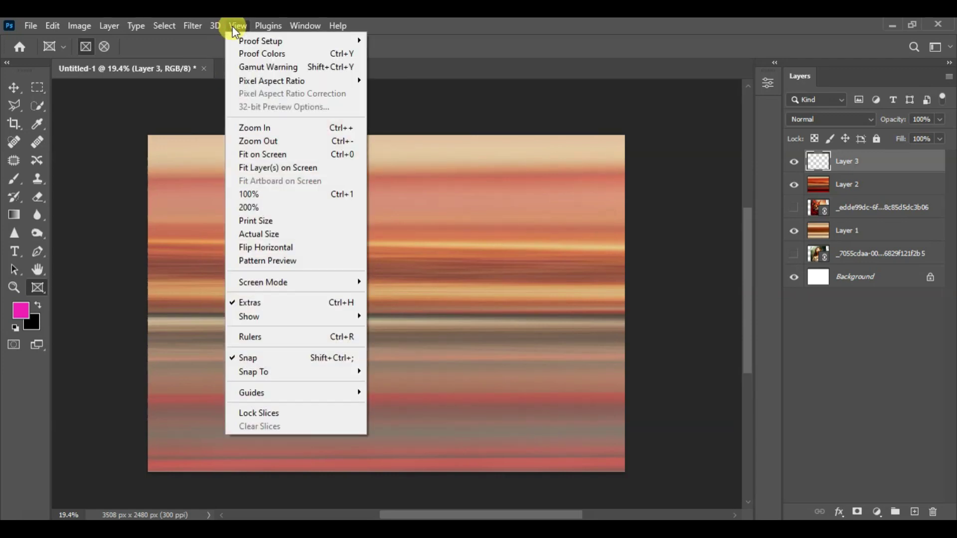
pyautogui.moveTo(314, 394)
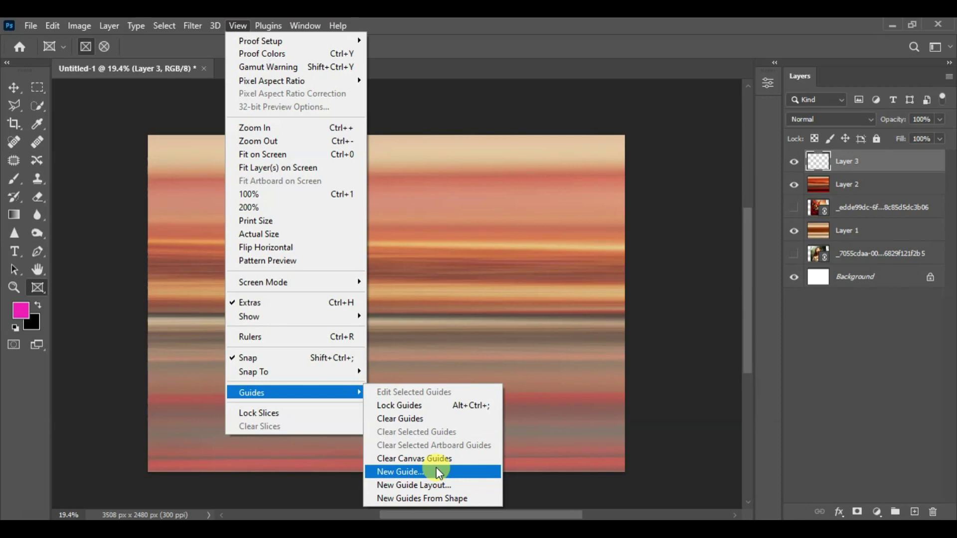
pyautogui.click(437, 486)
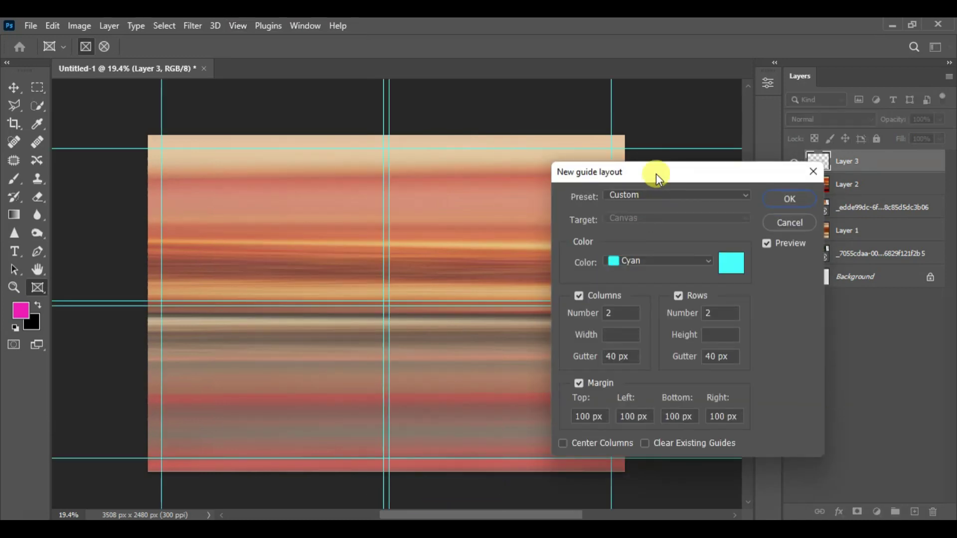
pyautogui.moveTo(656, 174); pyautogui.dragTo(679, 100)
pyautogui.click(701, 220)
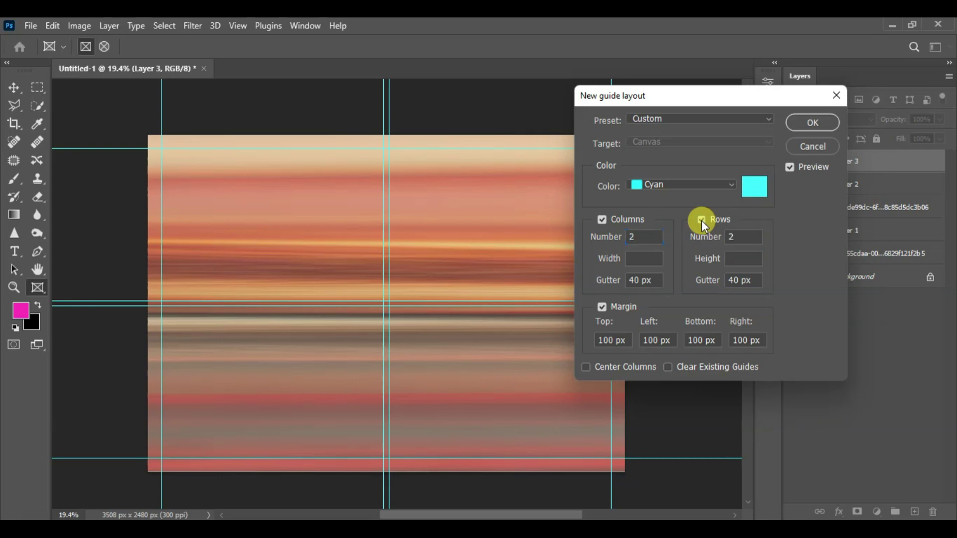
pyautogui.click(811, 124)
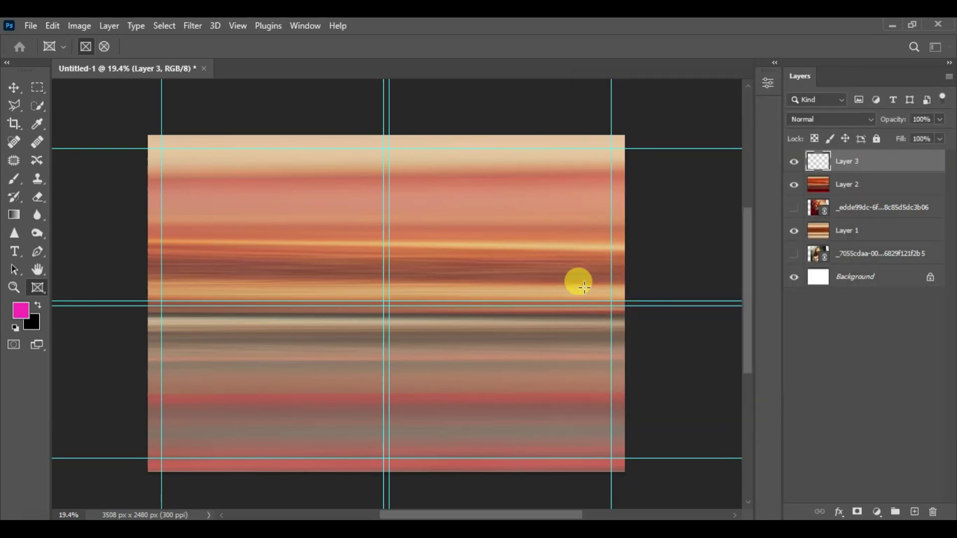
pyautogui.scroll(-3, 442, 288)
pyautogui.scroll(2, 366, 321)
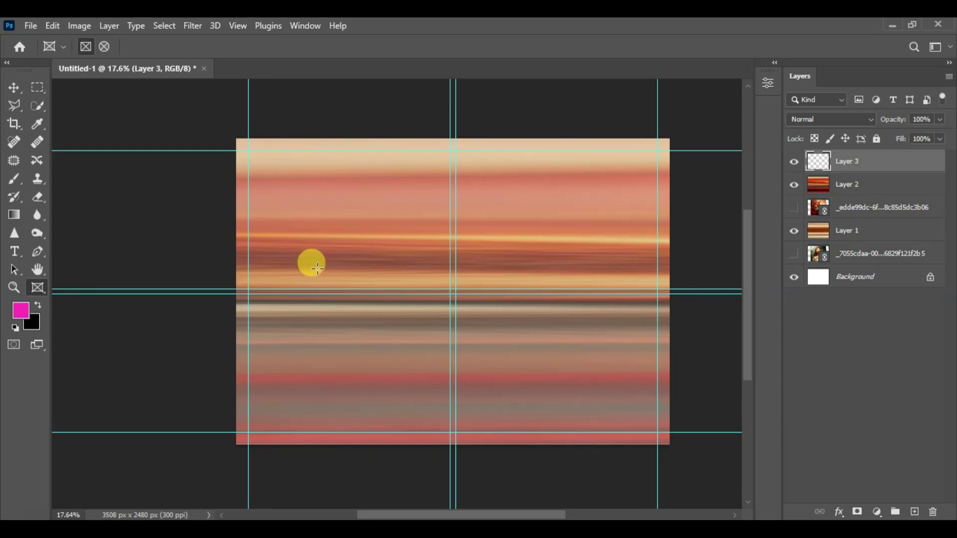
pyautogui.moveTo(248, 150); pyautogui.dragTo(449, 432)
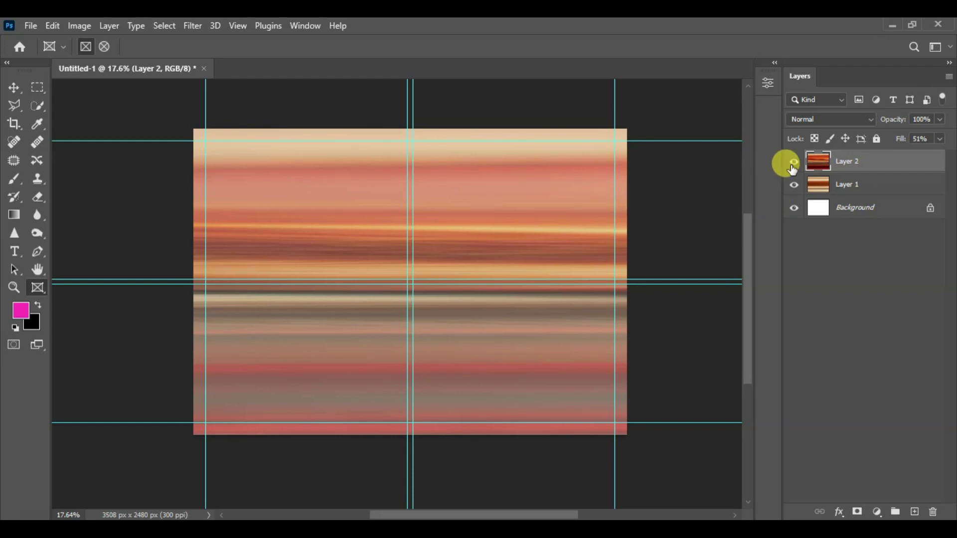
# Hide Layer 2 and Layer 1 and draw two rectangular frames, 1634 x 2280 px each, filling the left and right guide columns
pyautogui.click(794, 163)
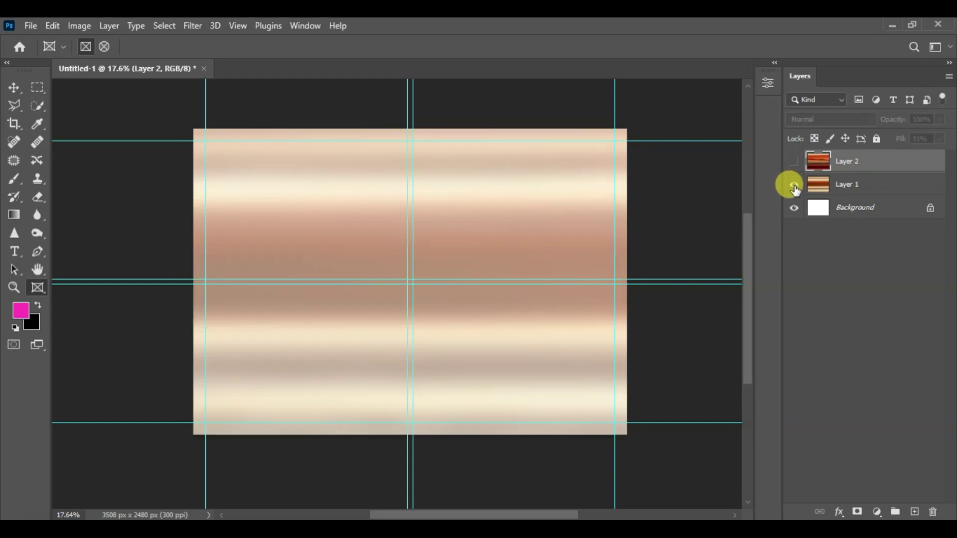
pyautogui.click(794, 185)
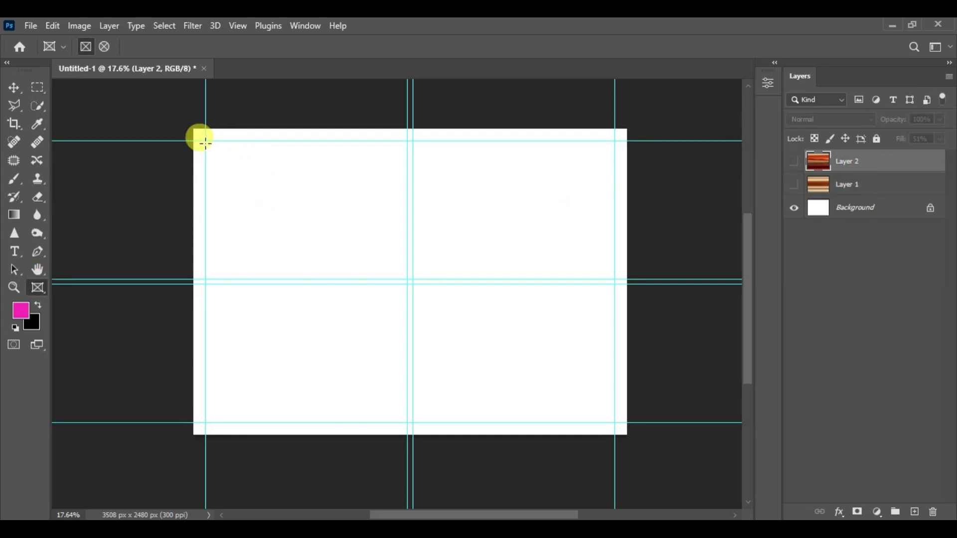
pyautogui.moveTo(205, 141); pyautogui.dragTo(408, 422)
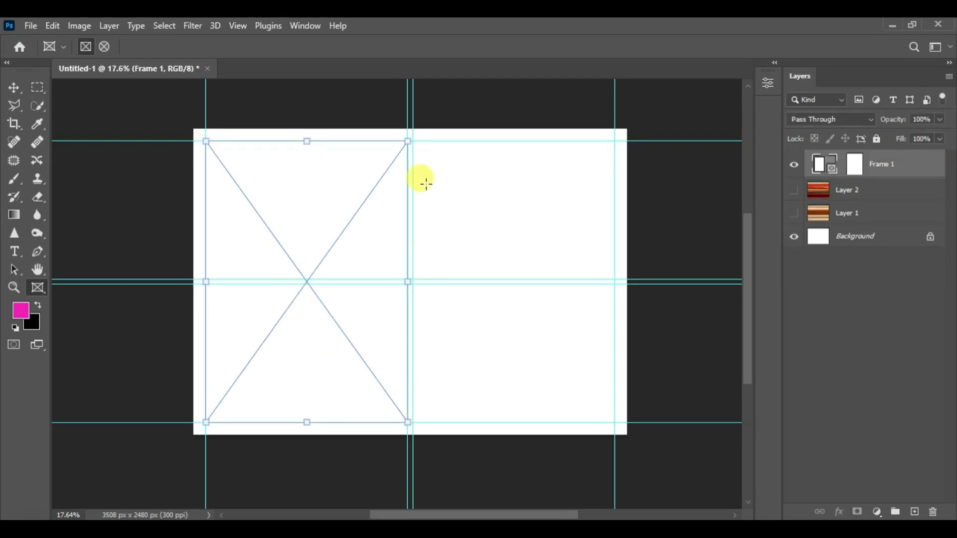
pyautogui.moveTo(411, 141); pyautogui.dragTo(614, 422)
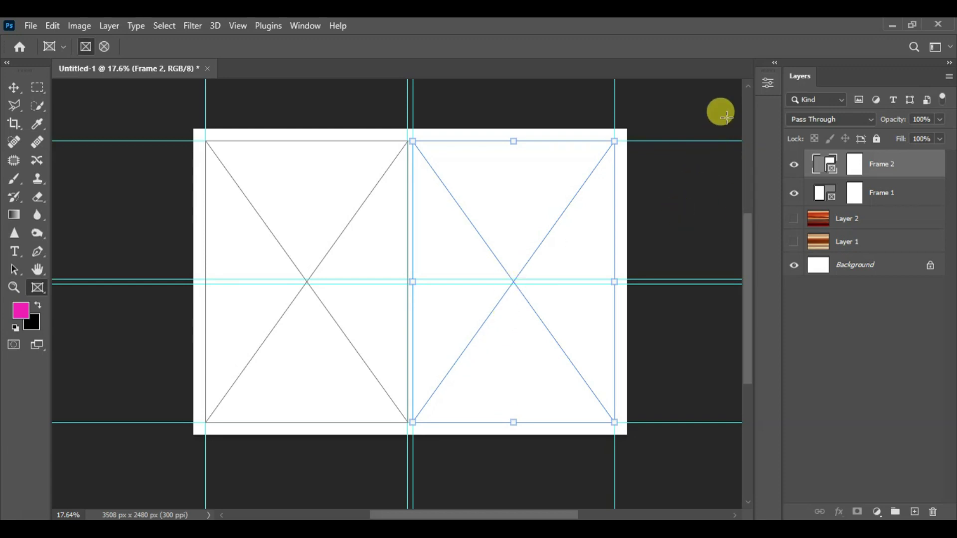
# Give the right frame a black stroke and set its width to 35 px
pyautogui.click(766, 82)
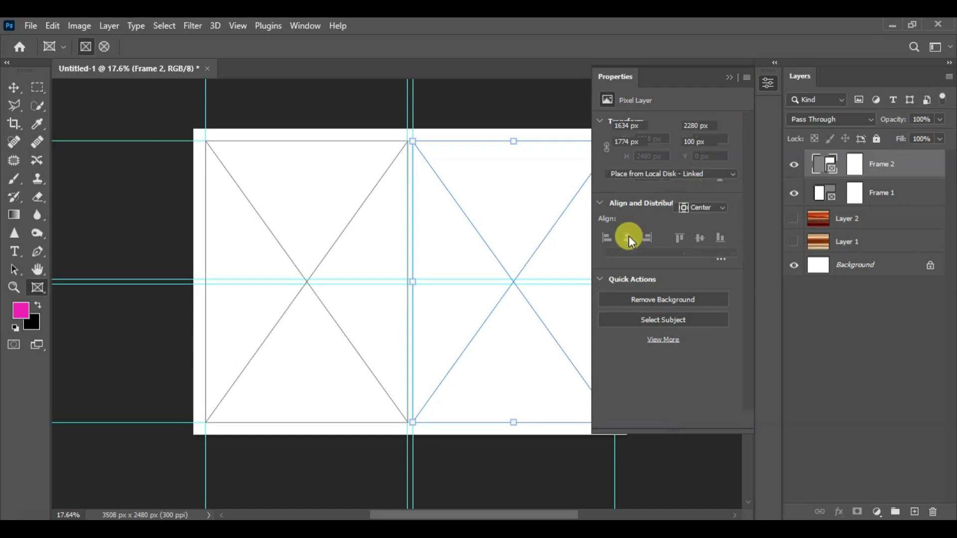
pyautogui.click(665, 209)
pyautogui.moveTo(665, 226); pyautogui.dragTo(674, 228)
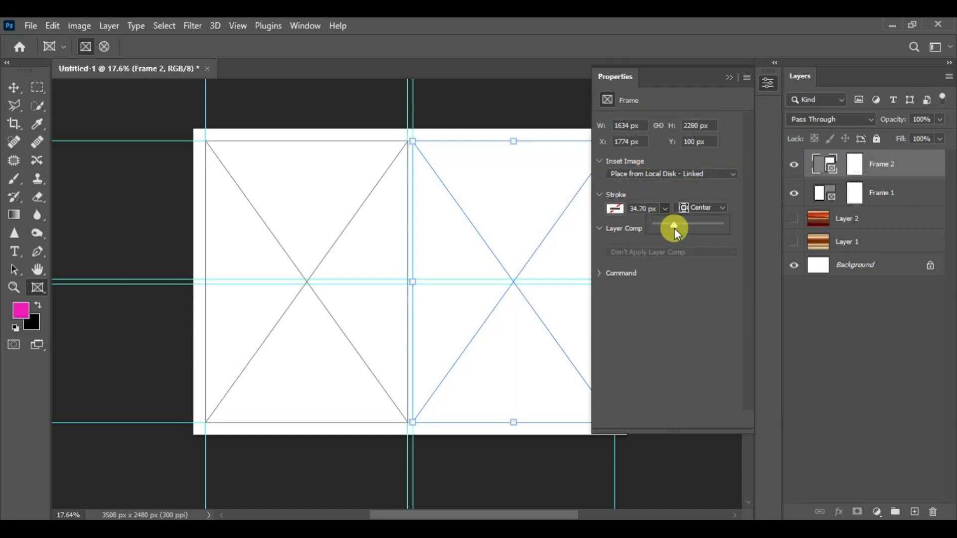
pyautogui.click(640, 209)
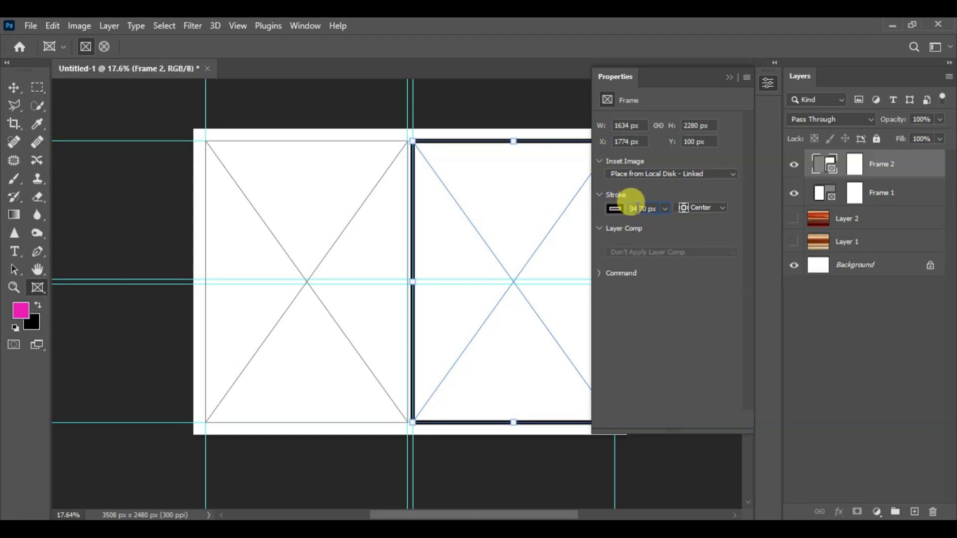
pyautogui.moveTo(653, 208); pyautogui.dragTo(623, 208)
pyautogui.write('3')
pyautogui.press('Return')
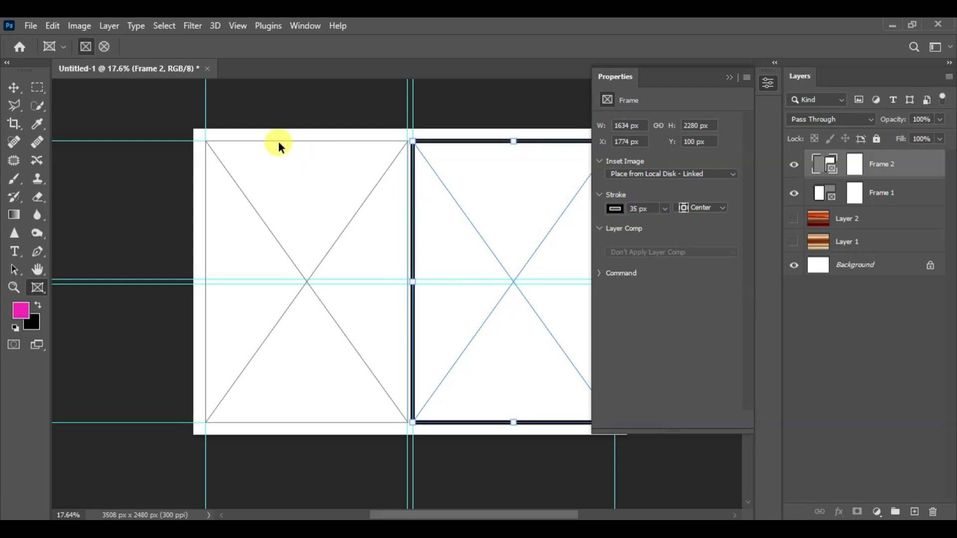
# Select the left frame and apply a matching 35 px black stroke, then switch to the Move tool
pyautogui.click(278, 141)
pyautogui.click(637, 206)
pyautogui.write('3')
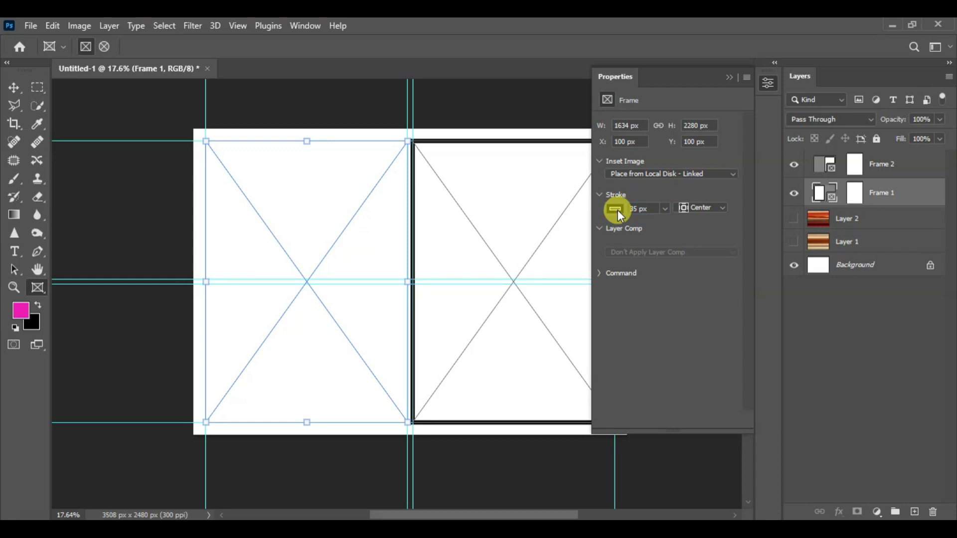
pyautogui.press('Return')
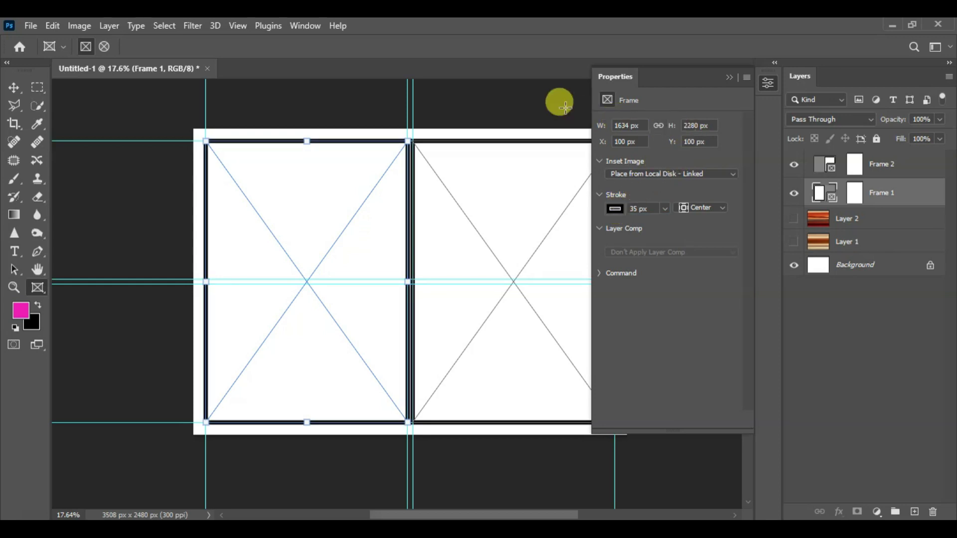
pyautogui.click(14, 88)
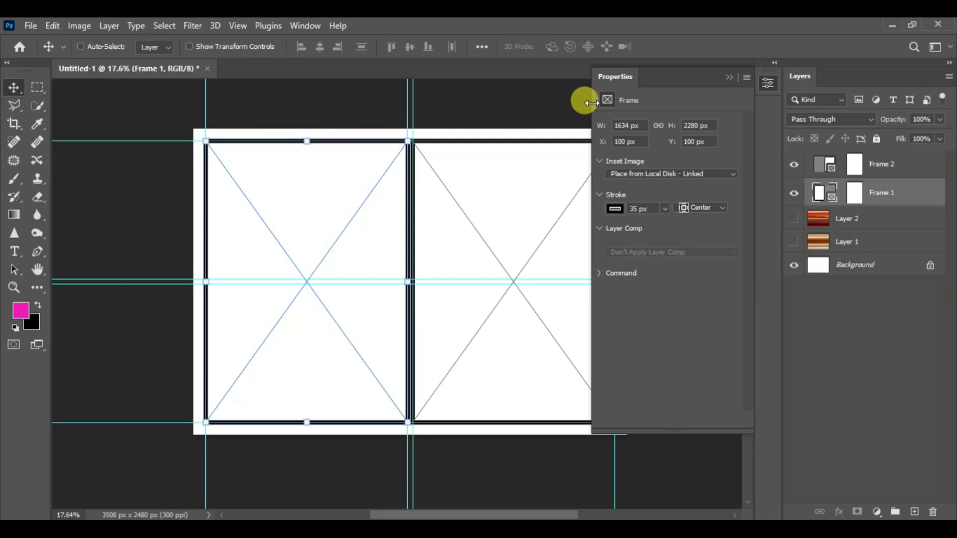
# Place the brunette portrait _444972d9-d91b-49cd-962a-7e6a7694c3a3 from Downloads as a linked image in the left frame
pyautogui.click(768, 83)
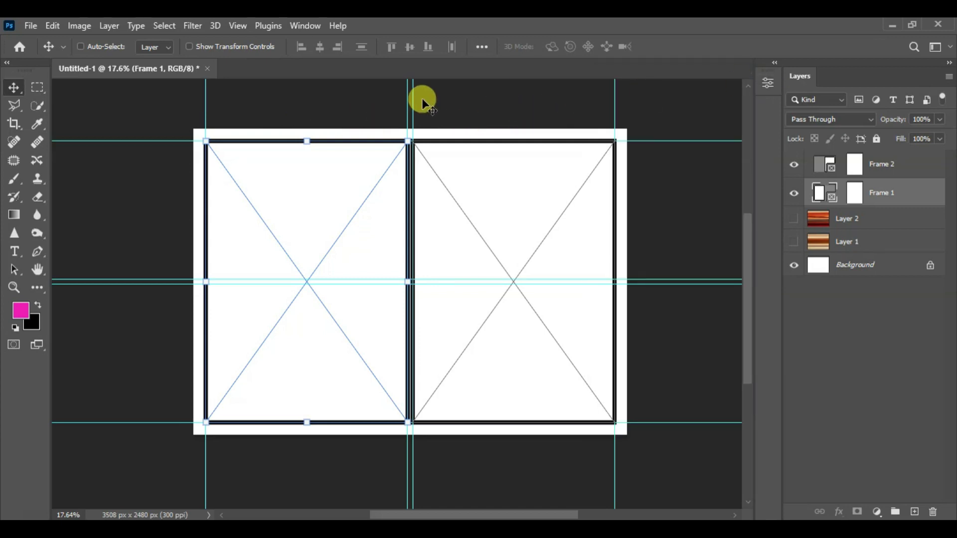
pyautogui.scroll(1, 246, 134)
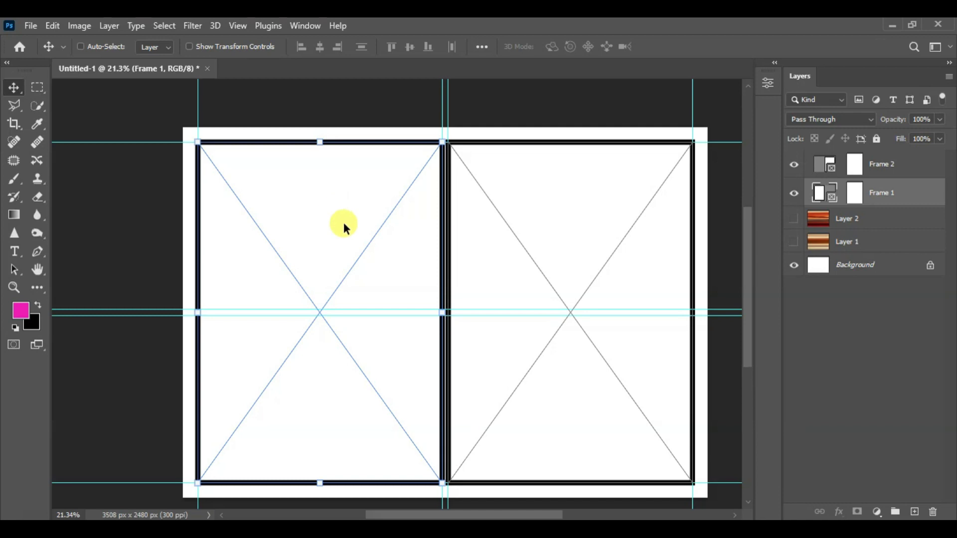
pyautogui.scroll(1, 343, 222)
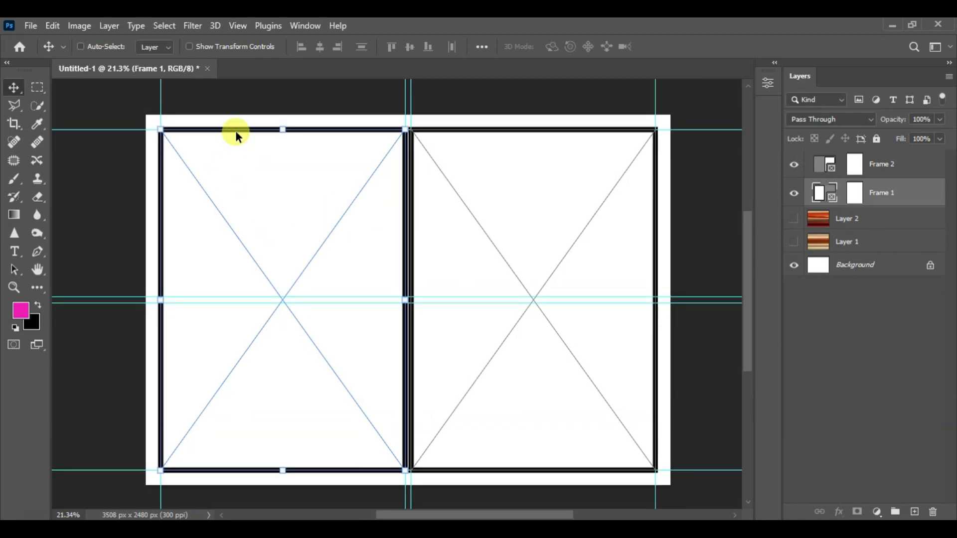
pyautogui.click(766, 85)
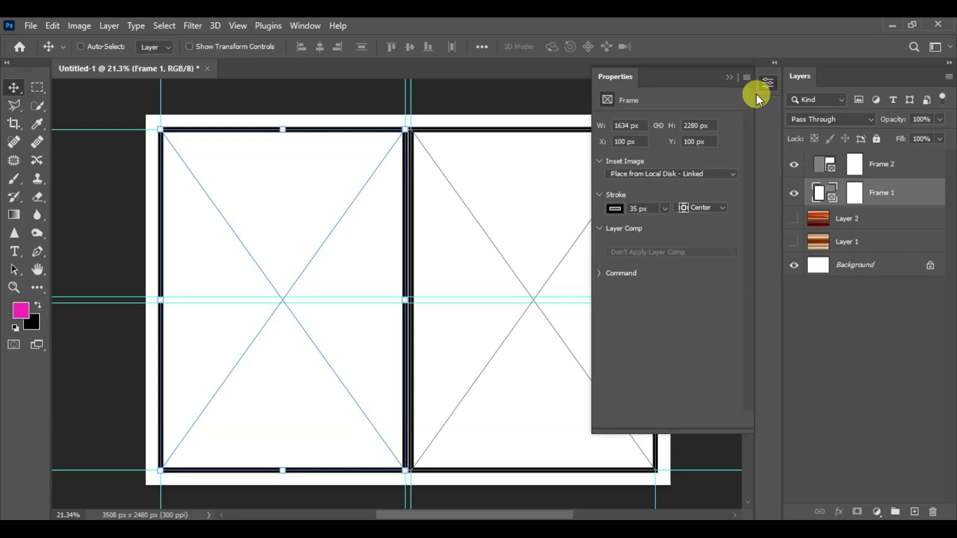
pyautogui.click(731, 173)
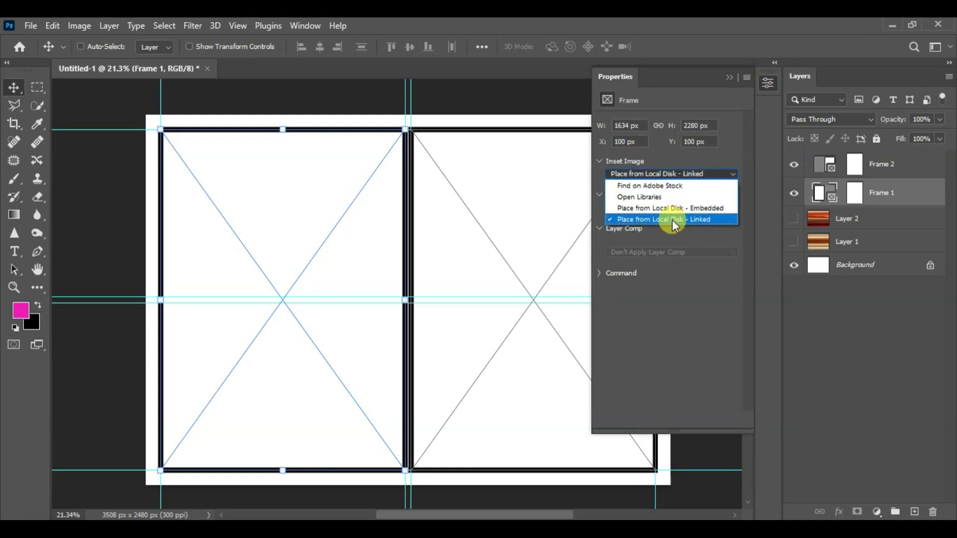
pyautogui.click(672, 219)
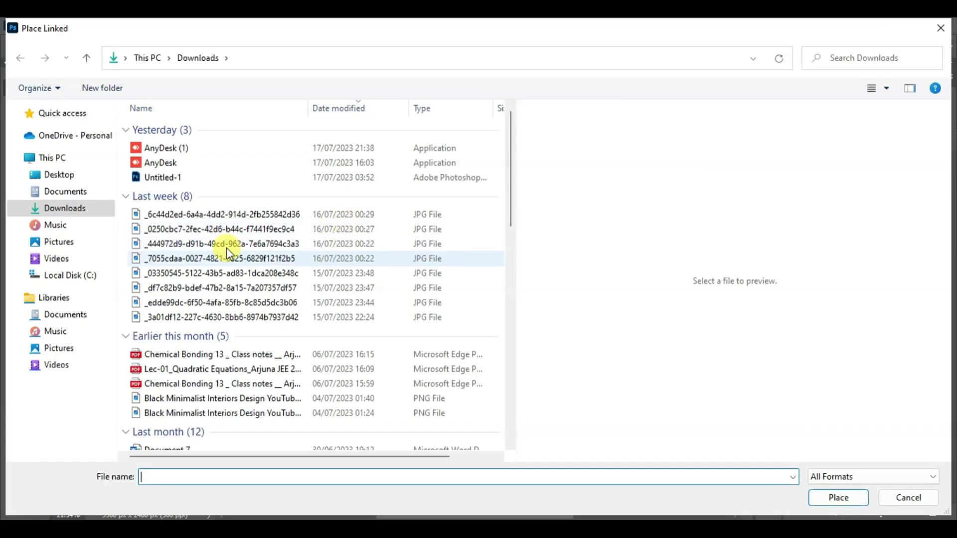
pyautogui.click(221, 245)
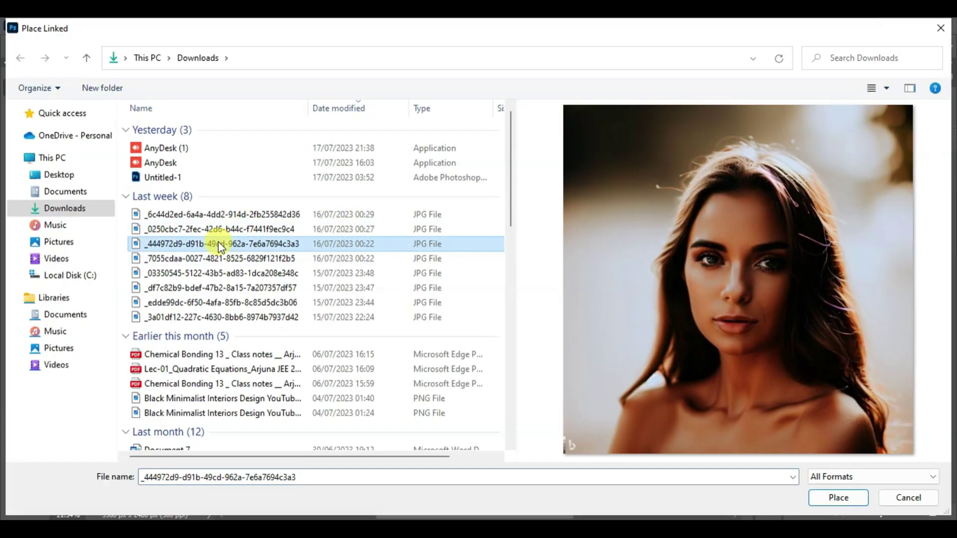
pyautogui.click(838, 498)
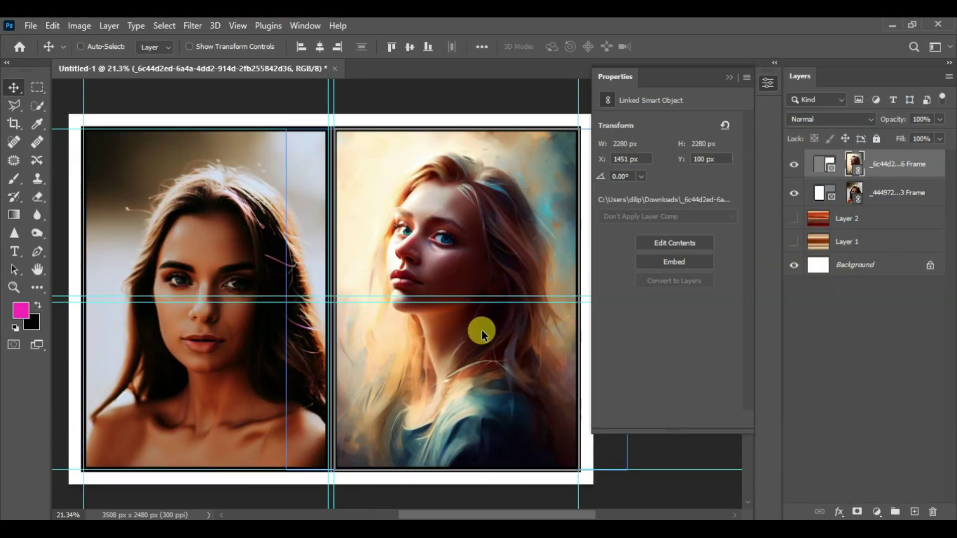
# Hide the guides and show Layer 2 and Layer 1 behind the two framed portraits
pyautogui.scroll(-2, 482, 331)
pyautogui.moveTo(453, 266); pyautogui.dragTo(435, 251)
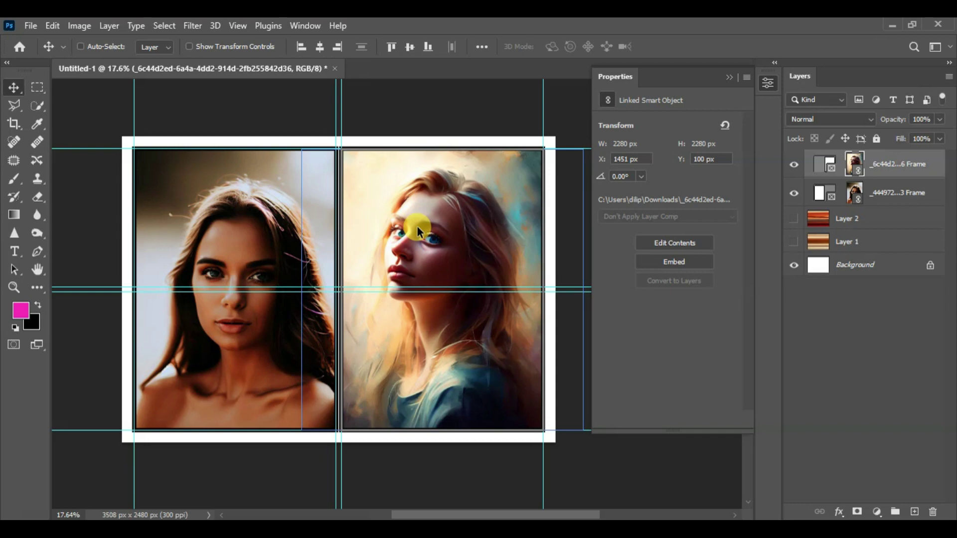
pyautogui.hotkey('ctrl', ';')
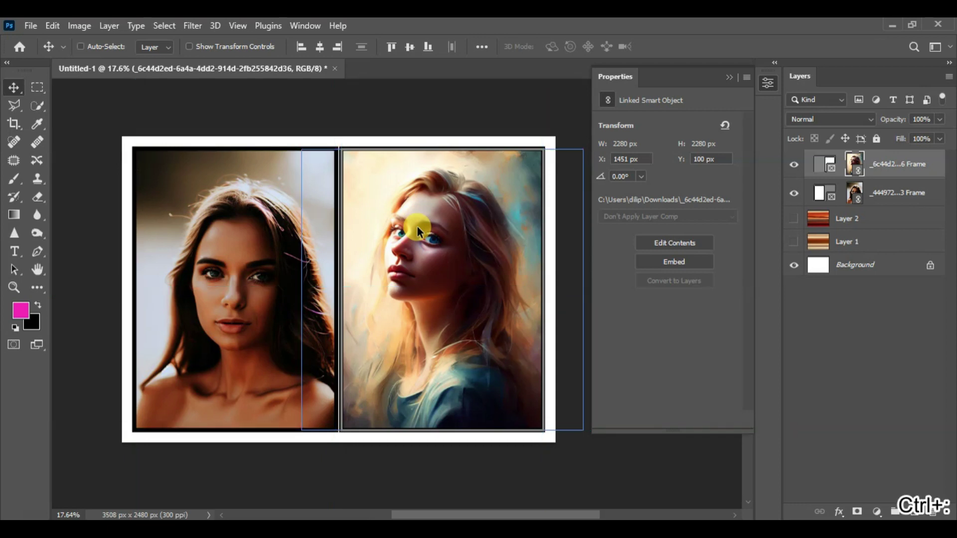
pyautogui.click(793, 219)
pyautogui.click(793, 242)
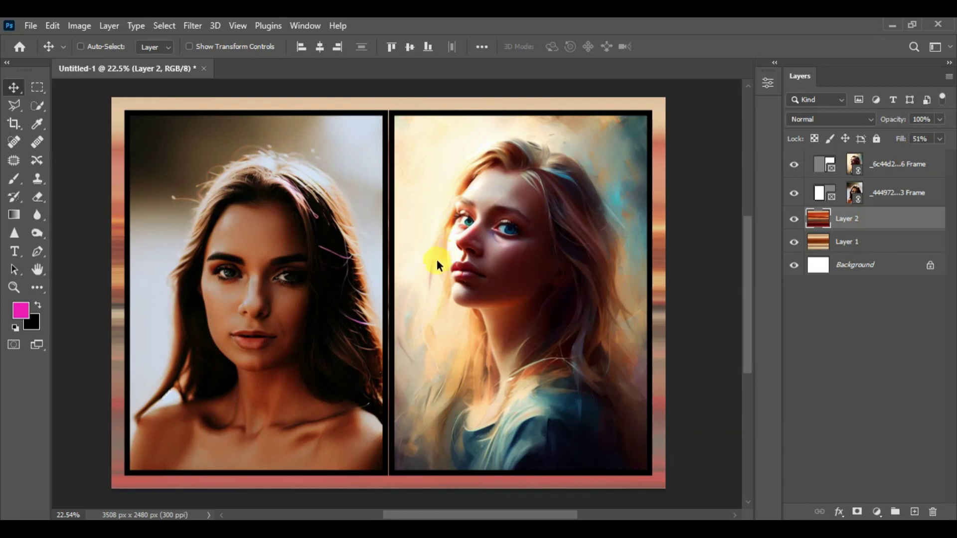
# Delete both picture frames, Layer 2 and Layer 1, and close the document without saving it
pyautogui.scroll(-1, 435, 262)
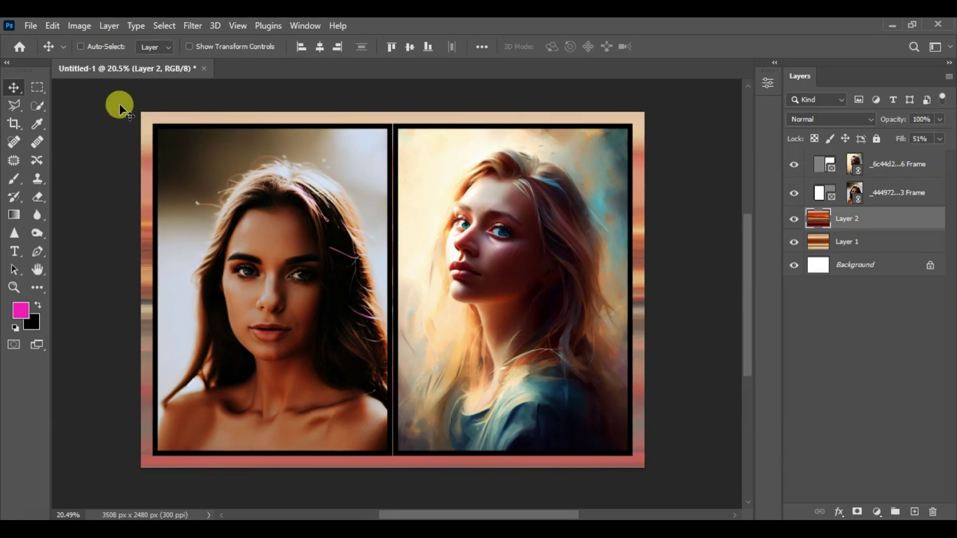
pyautogui.moveTo(123, 112); pyautogui.dragTo(319, 274)
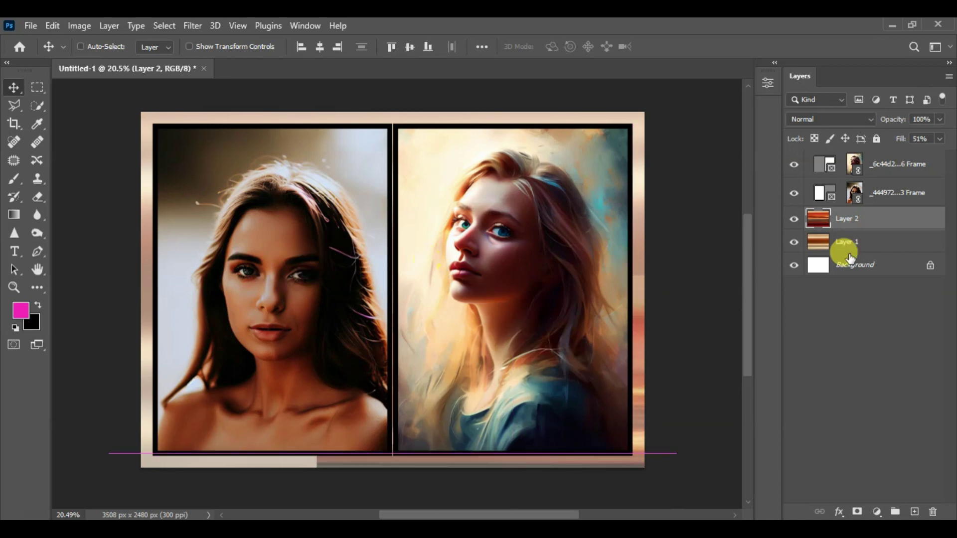
pyautogui.click(872, 164)
pyautogui.keyDown('shift'); pyautogui.click(887, 193); pyautogui.keyUp('shift')
pyautogui.press('Delete')
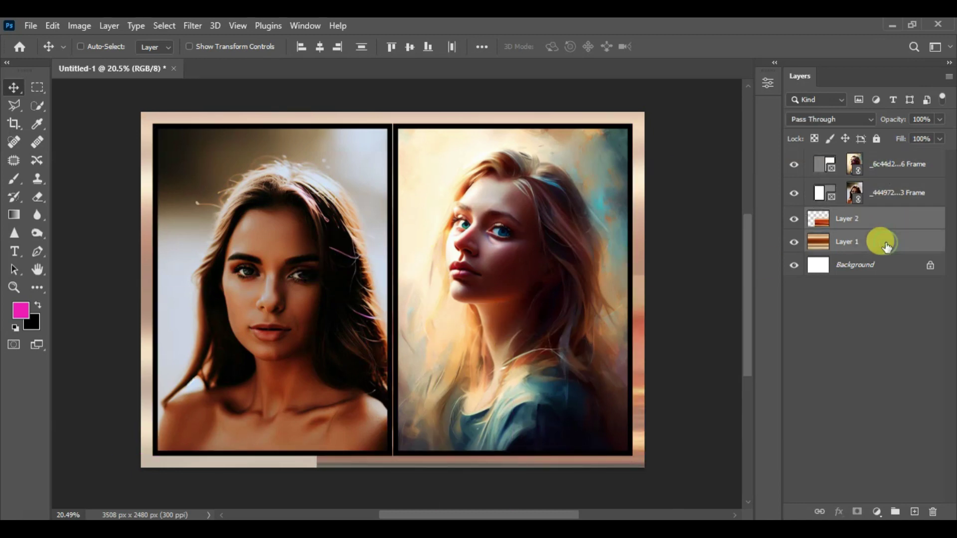
pyautogui.click(414, 216)
pyautogui.moveTo(862, 160); pyautogui.dragTo(933, 512)
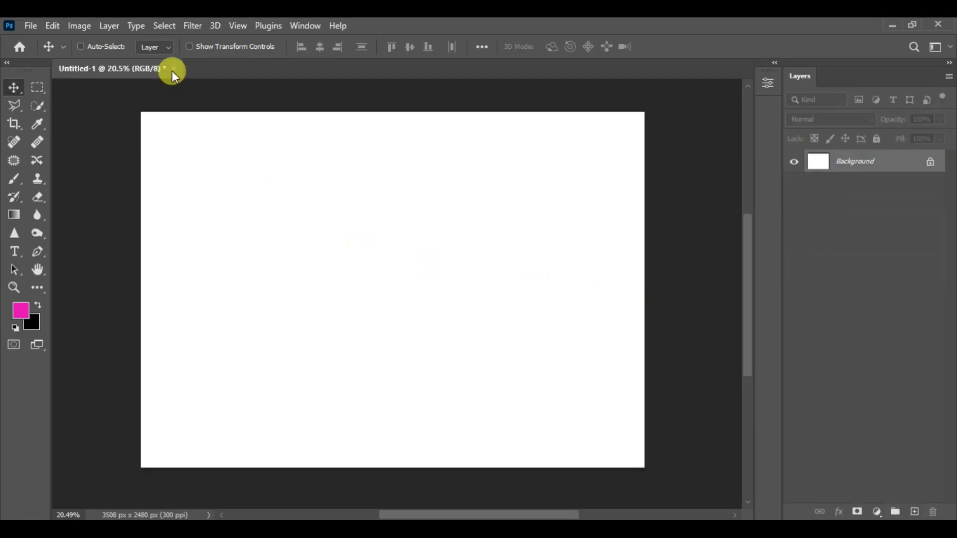
pyautogui.click(175, 69)
pyautogui.click(473, 215)
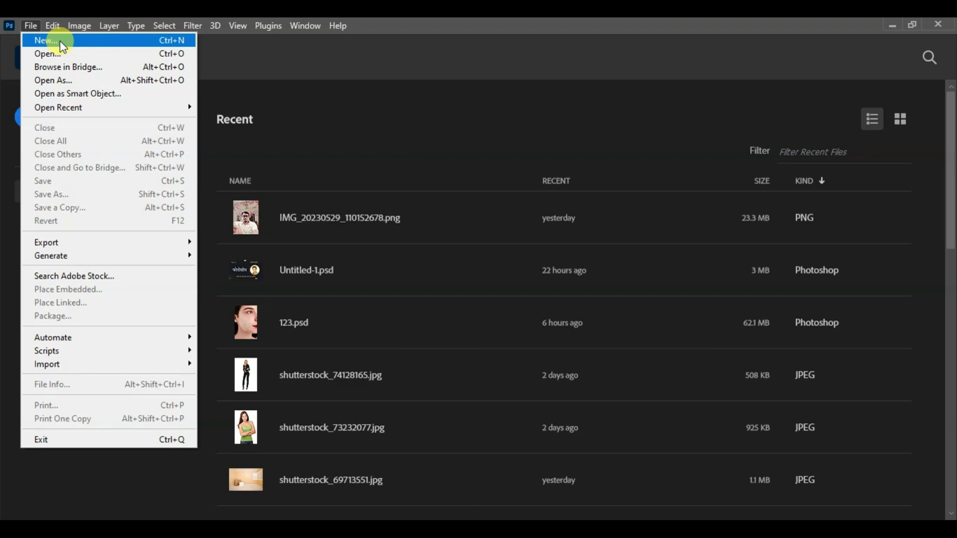
# Create a new document from the Portrait, 4 x 6 in photo preset at 300 ppi
pyautogui.click(60, 40)
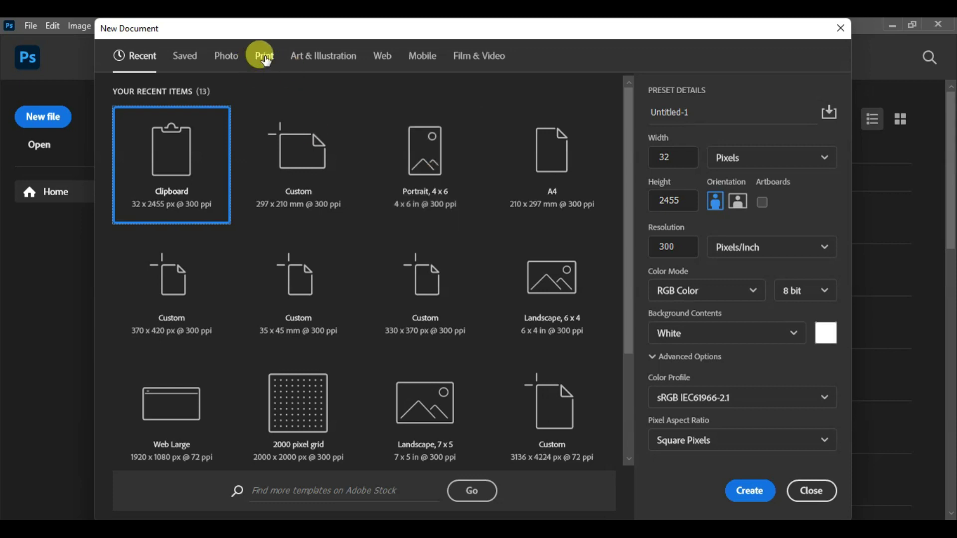
pyautogui.click(226, 55)
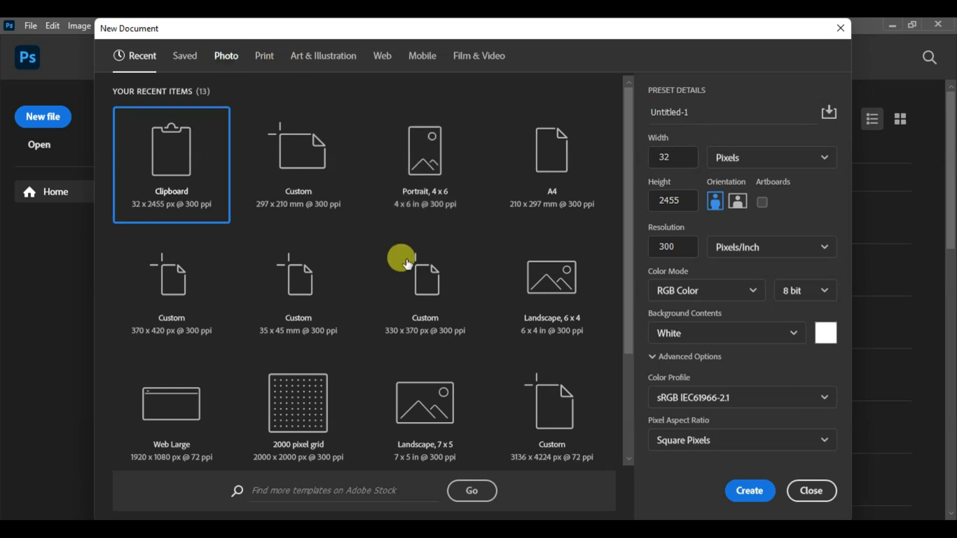
pyautogui.click(423, 277)
pyautogui.click(751, 491)
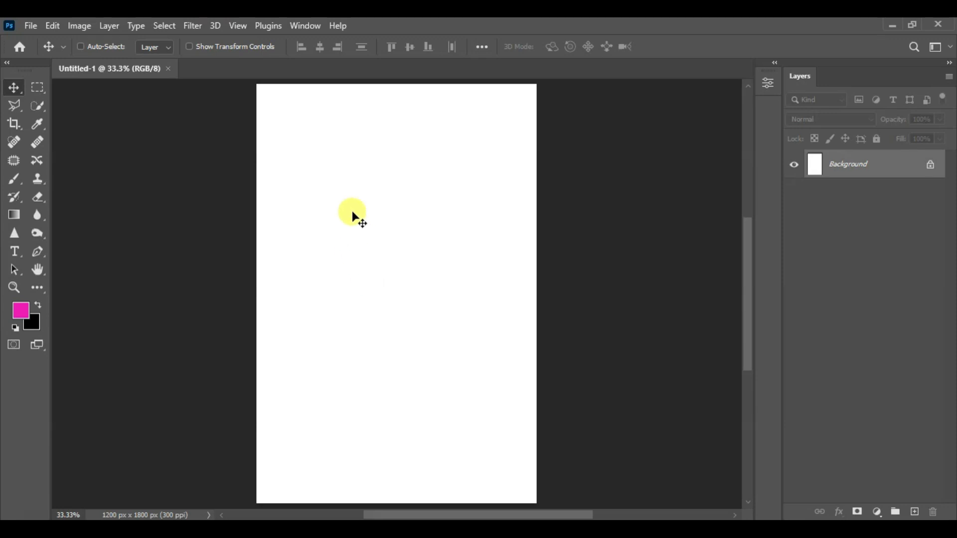
# Start a new cyan guide layout with 3 columns and 4 rows
pyautogui.click(239, 26)
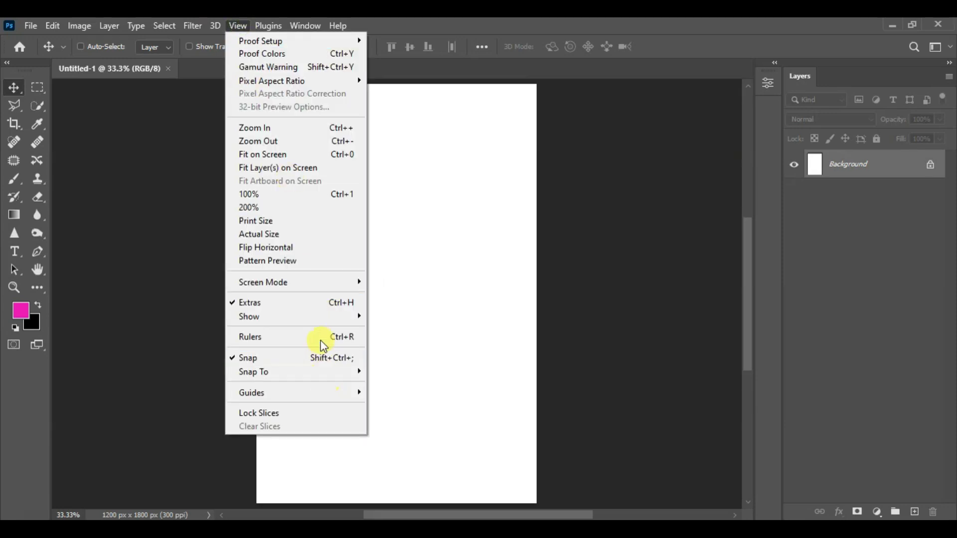
pyautogui.moveTo(316, 392)
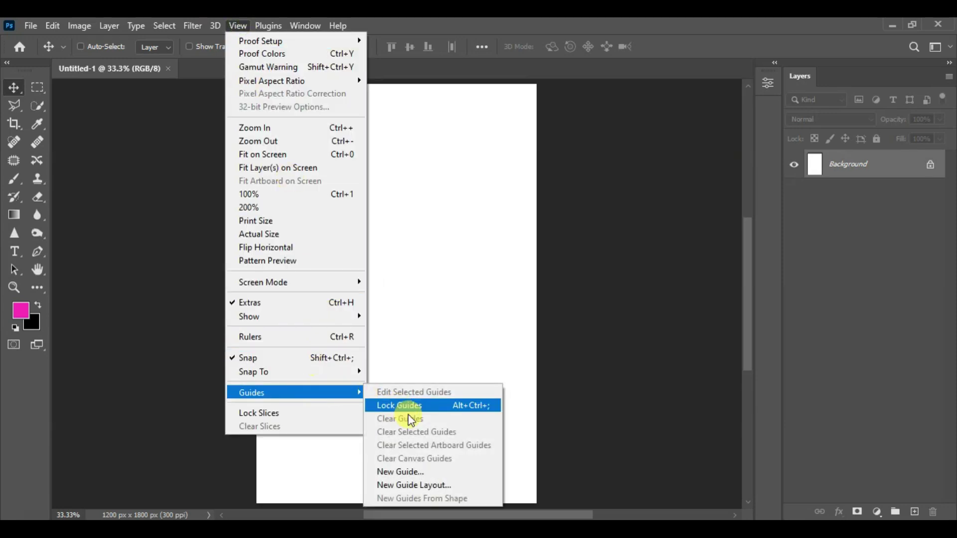
pyautogui.click(425, 485)
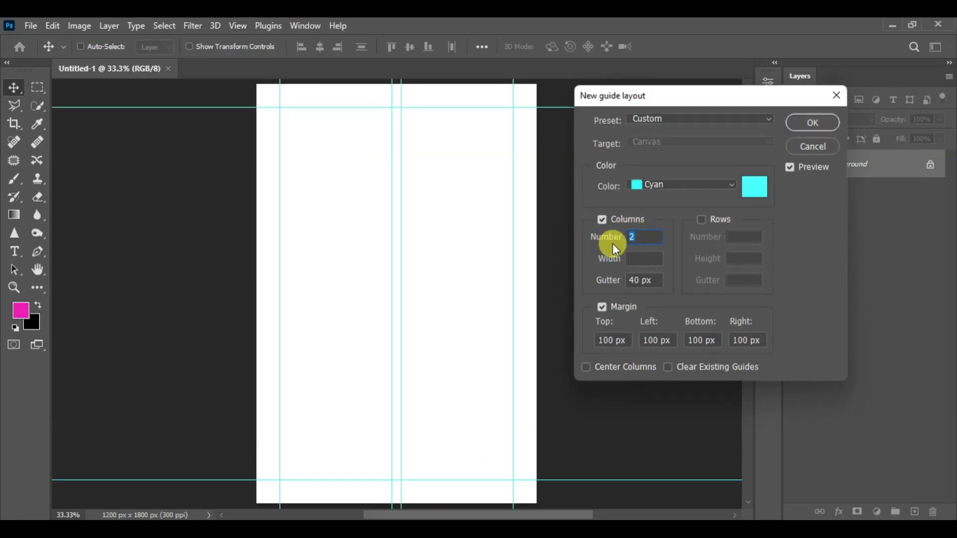
pyautogui.write('3')
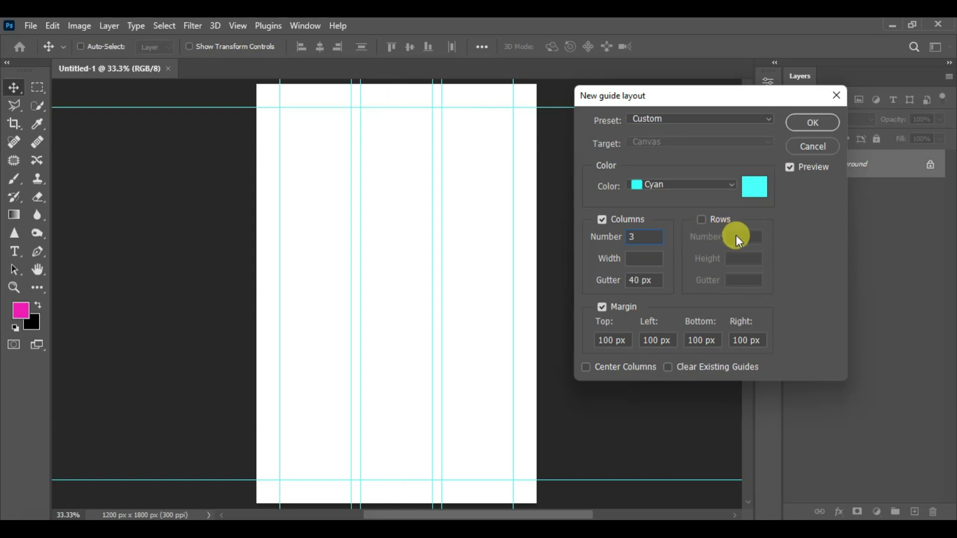
pyautogui.click(701, 219)
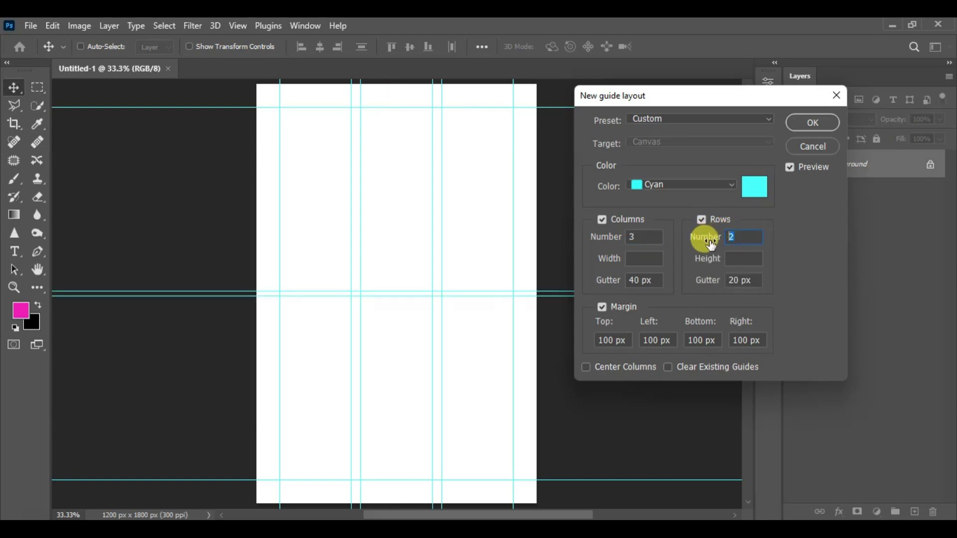
pyautogui.click(733, 238)
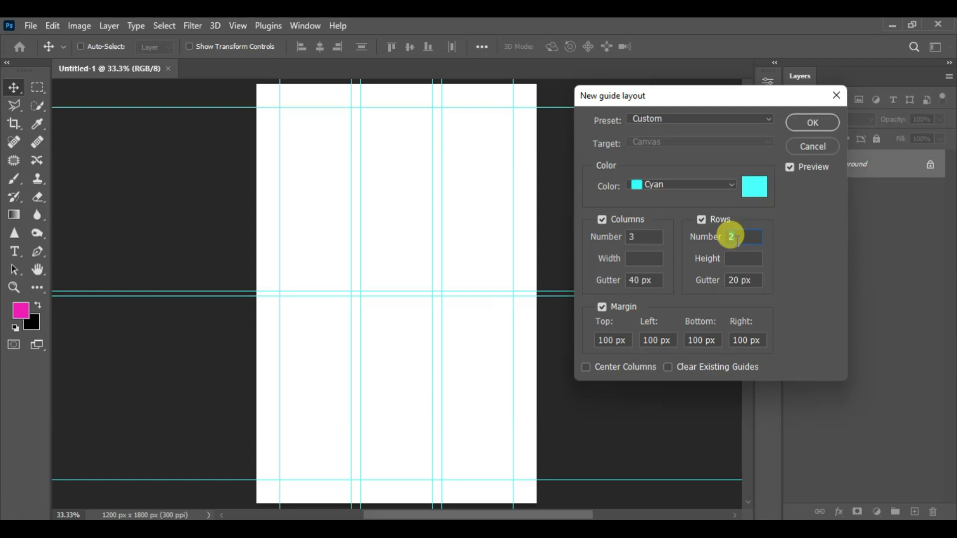
pyautogui.press('BackSpace')
pyautogui.write('4')
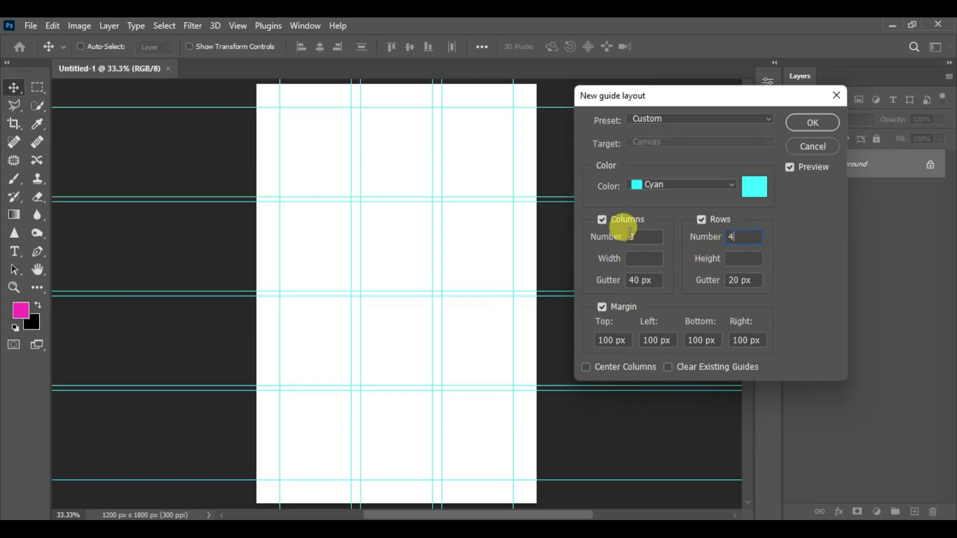
# Set the column and row gutters of the guide layout to 30 px each
pyautogui.moveTo(656, 281); pyautogui.dragTo(611, 283)
pyautogui.write('2')
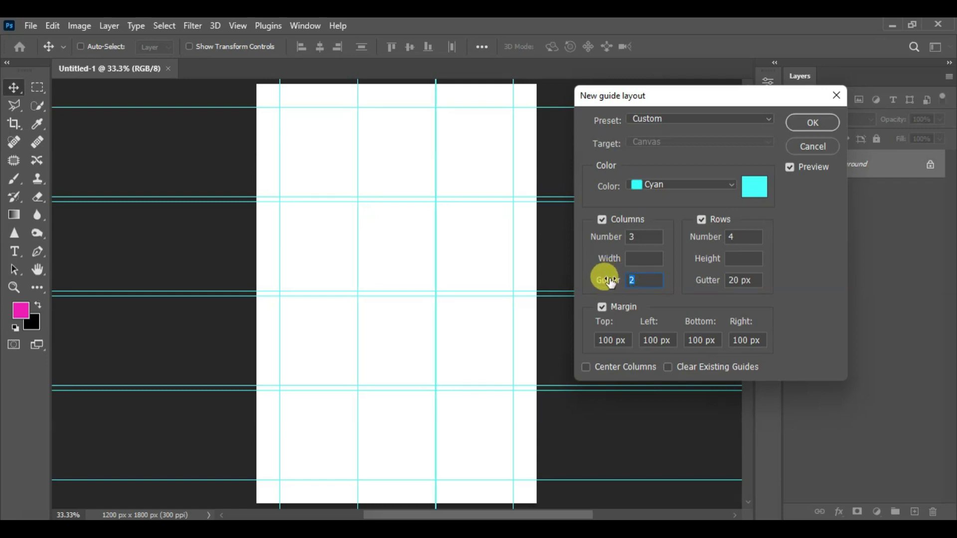
pyautogui.write('30')
pyautogui.moveTo(754, 279); pyautogui.dragTo(696, 291)
pyautogui.write('30')
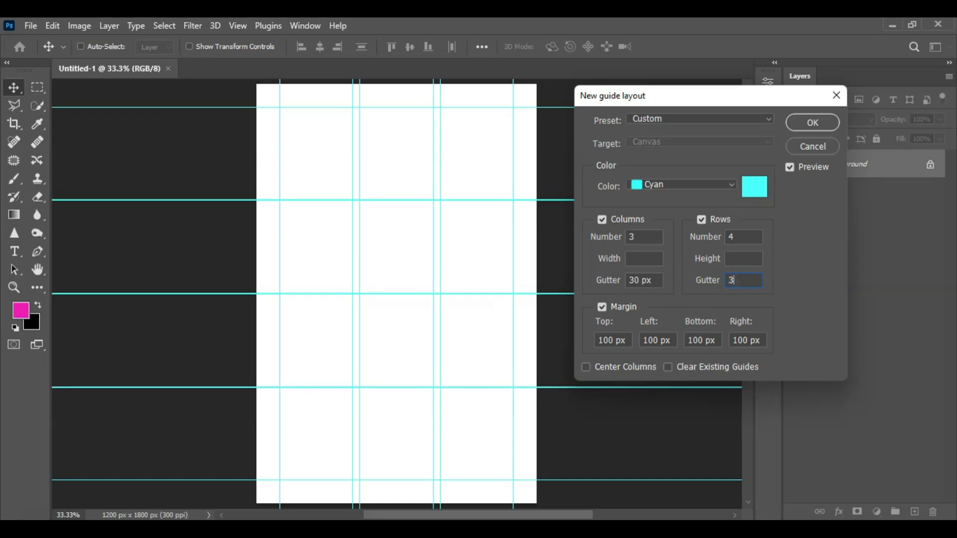
# Set the top, left, bottom and right margins to 15 px each and apply the guide layout
pyautogui.moveTo(627, 343); pyautogui.dragTo(576, 341)
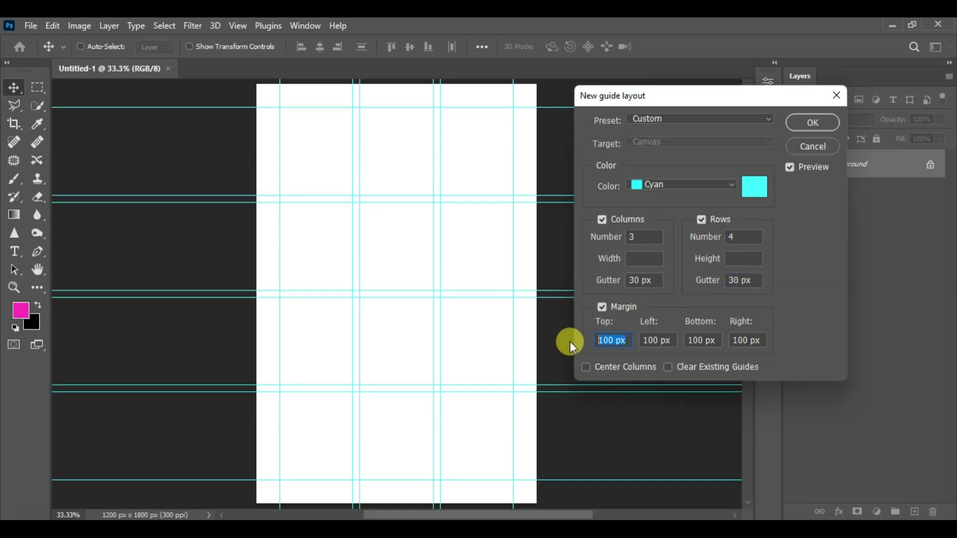
pyautogui.write('15')
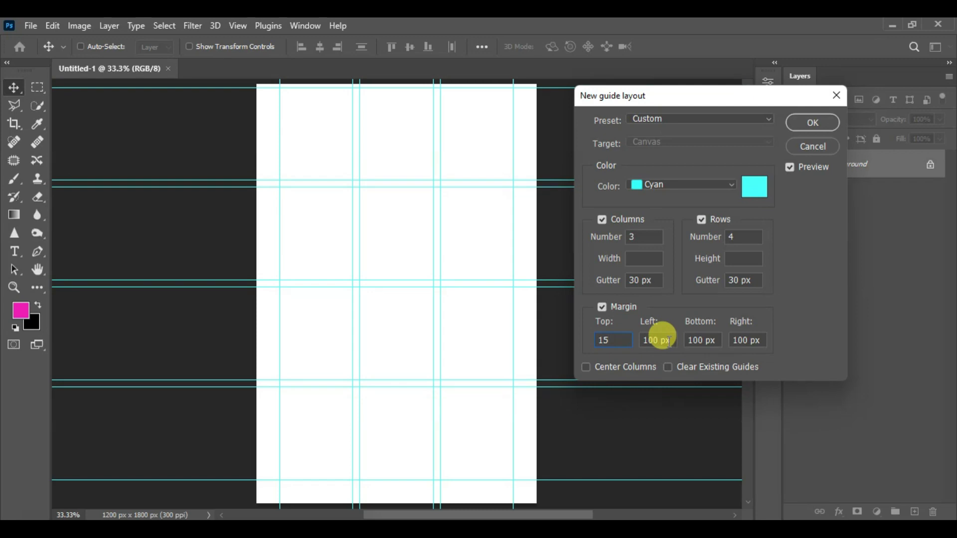
pyautogui.moveTo(670, 342); pyautogui.dragTo(618, 343)
pyautogui.write('15')
pyautogui.moveTo(718, 341); pyautogui.dragTo(667, 339)
pyautogui.write('15')
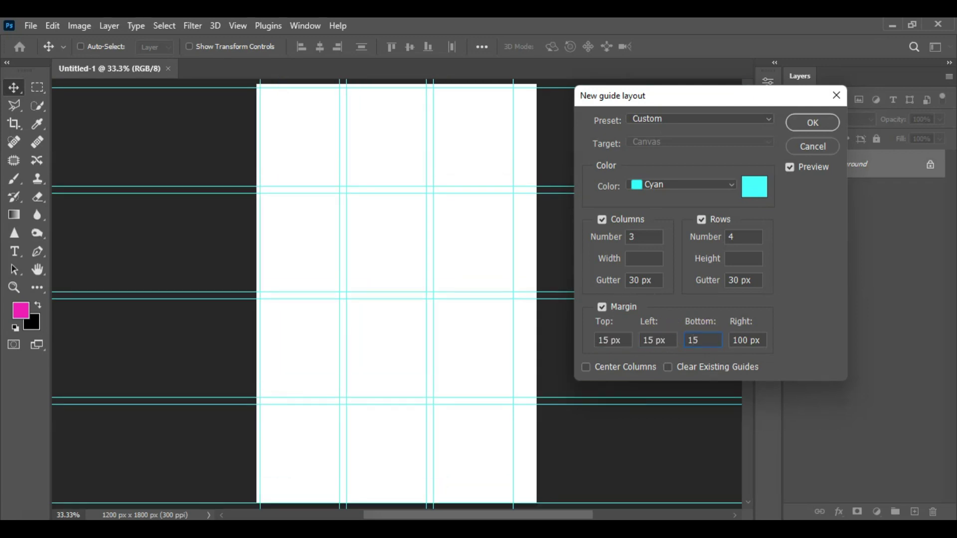
pyautogui.moveTo(754, 340); pyautogui.dragTo(694, 337)
pyautogui.write('15')
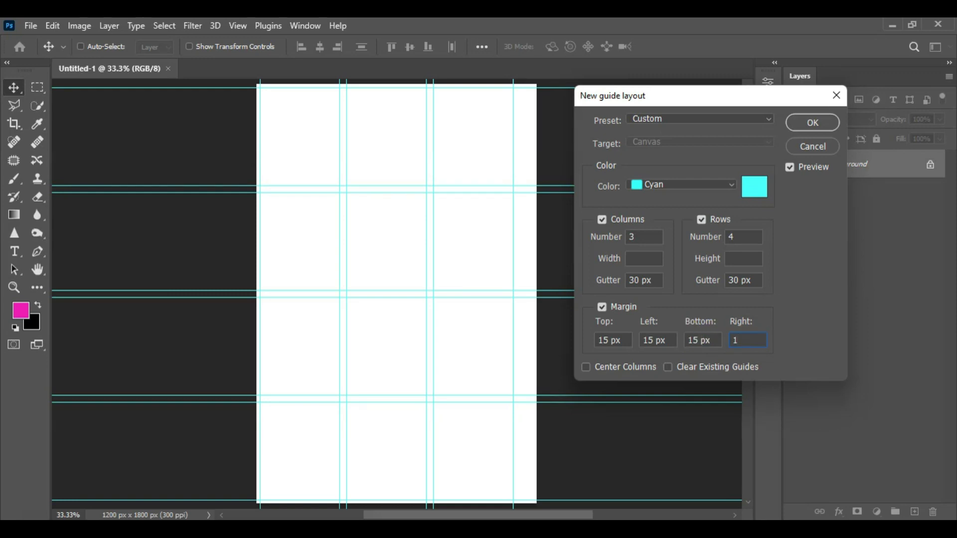
pyautogui.click(807, 124)
# Draw a rectangular frame with the Frame tool filling the top-left cell of the guide grid
pyautogui.moveTo(372, 229); pyautogui.dragTo(378, 278)
pyautogui.scroll(4, 305, 163)
pyautogui.moveTo(417, 188); pyautogui.dragTo(375, 190)
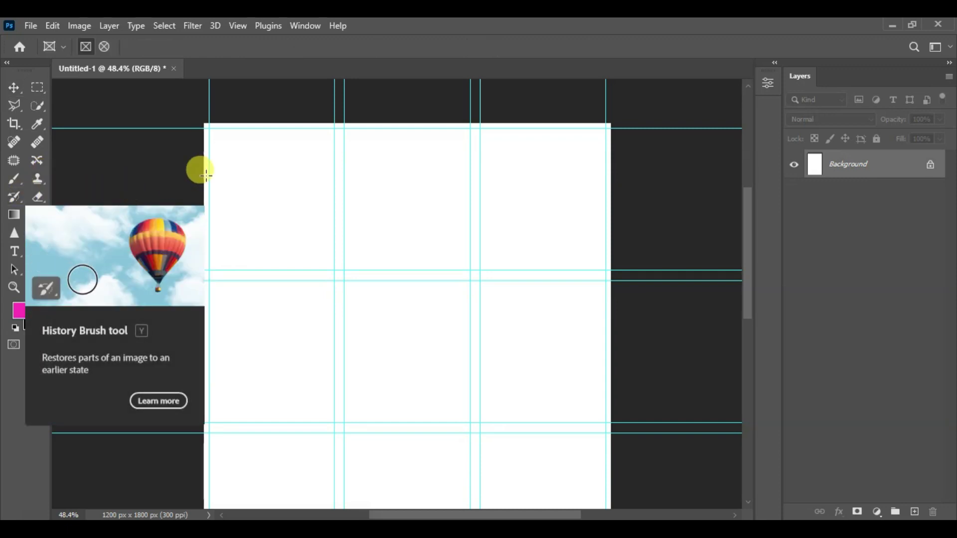
pyautogui.press('k')
pyautogui.click(86, 45)
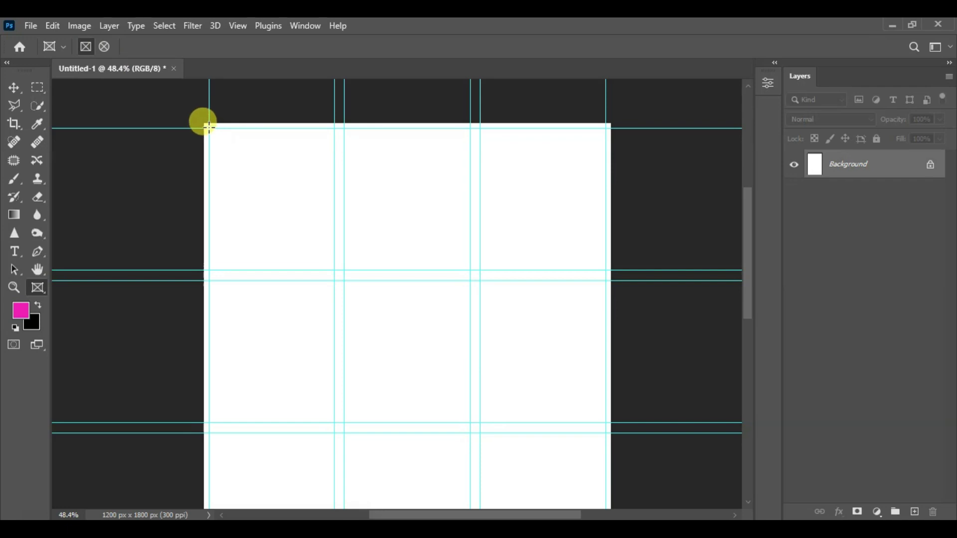
pyautogui.moveTo(209, 127); pyautogui.dragTo(334, 270)
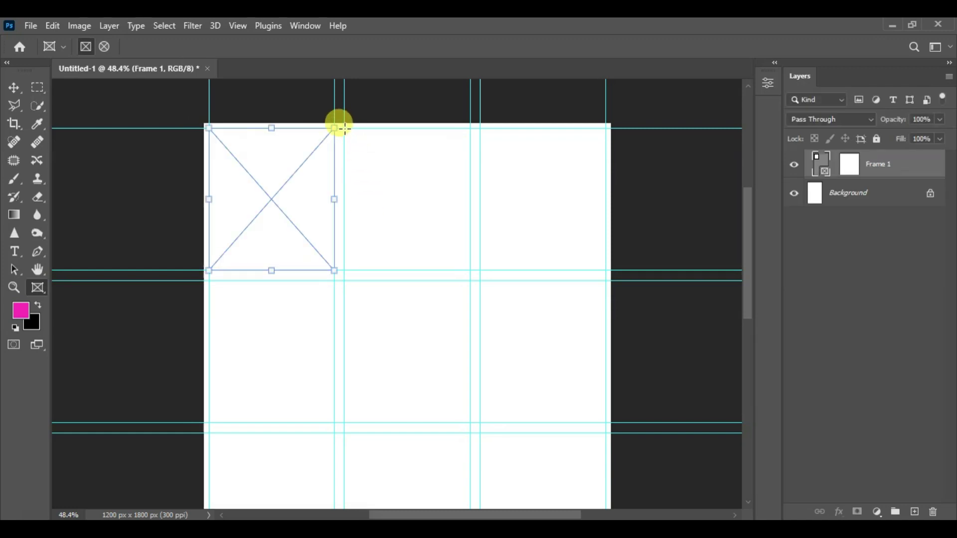
# Draw rectangular frames filling the remaining two cells of the grid's first row and all three cells of the second row
pyautogui.moveTo(345, 128); pyautogui.dragTo(470, 271)
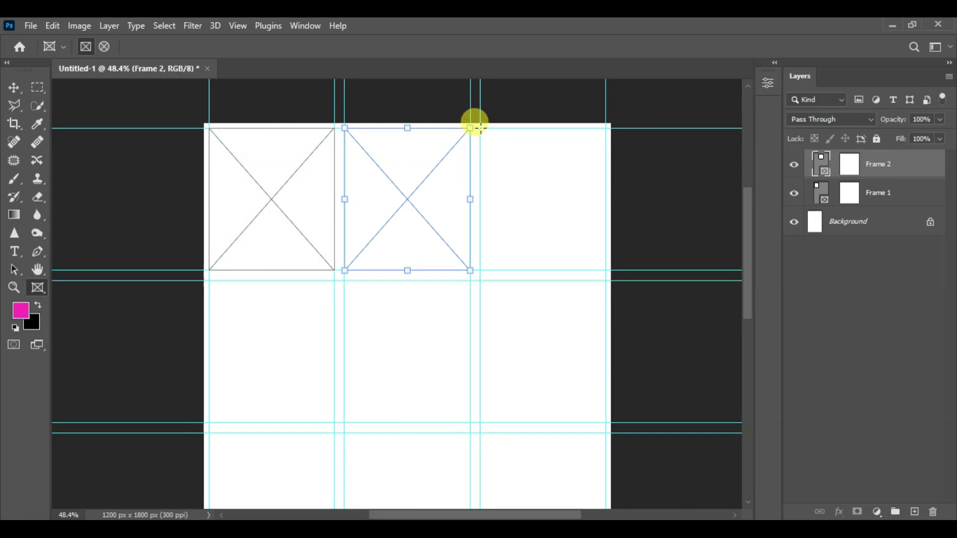
pyautogui.moveTo(480, 128); pyautogui.dragTo(606, 270)
pyautogui.scroll(-3, 517, 235)
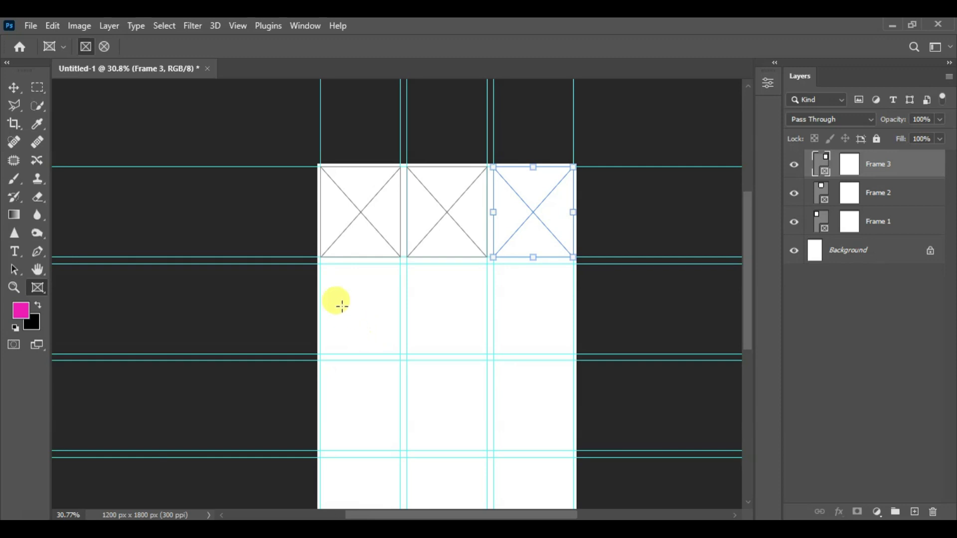
pyautogui.scroll(2, 338, 302)
pyautogui.moveTo(310, 245); pyautogui.dragTo(430, 378)
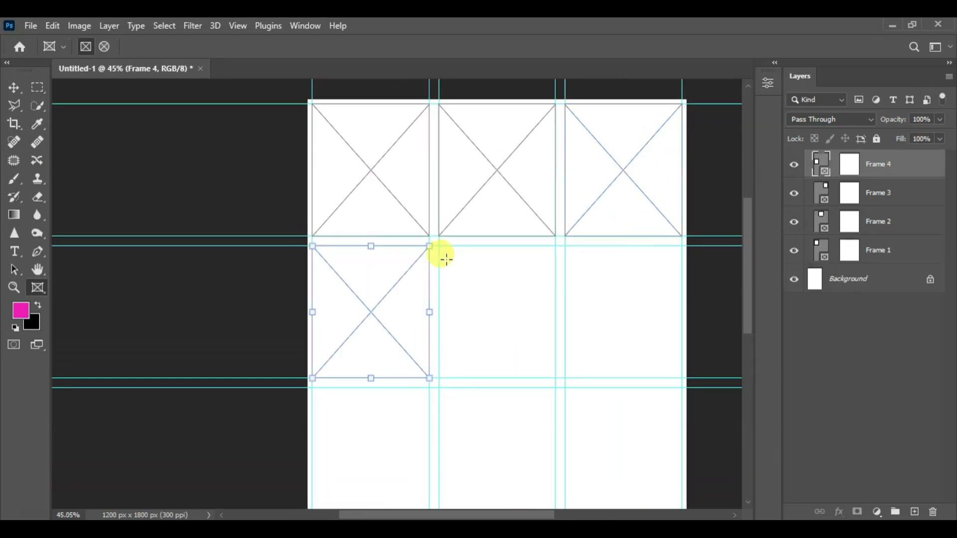
pyautogui.moveTo(437, 245); pyautogui.dragTo(555, 377)
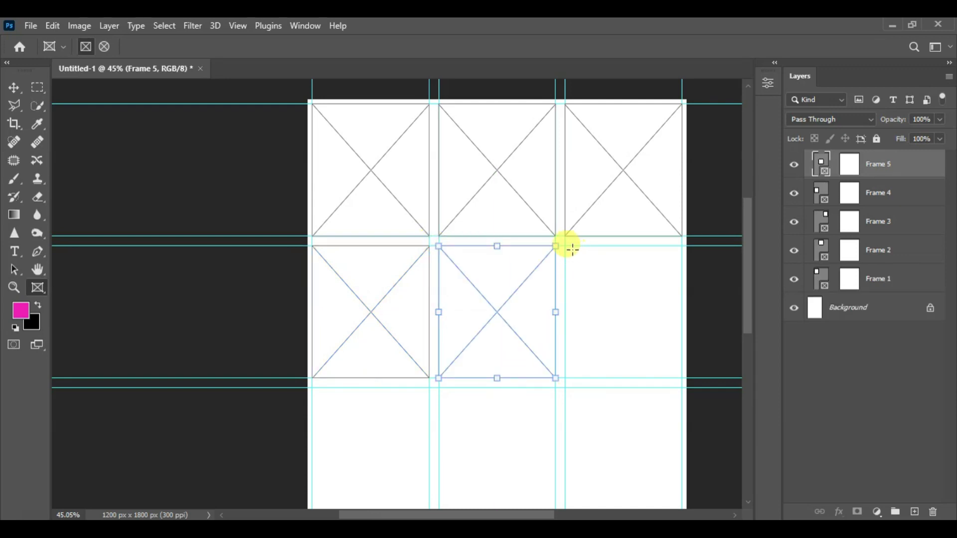
pyautogui.moveTo(564, 244); pyautogui.dragTo(672, 372)
# Draw a rectangular frame in each of the three cells of the guide grid's third row
pyautogui.scroll(-5, 471, 298)
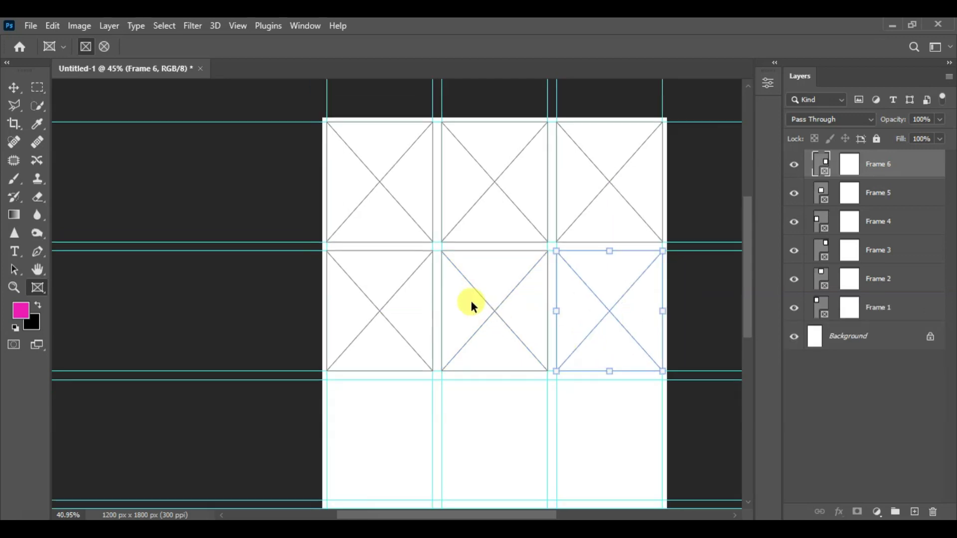
pyautogui.moveTo(476, 406); pyautogui.dragTo(389, 258)
pyautogui.scroll(3, 306, 215)
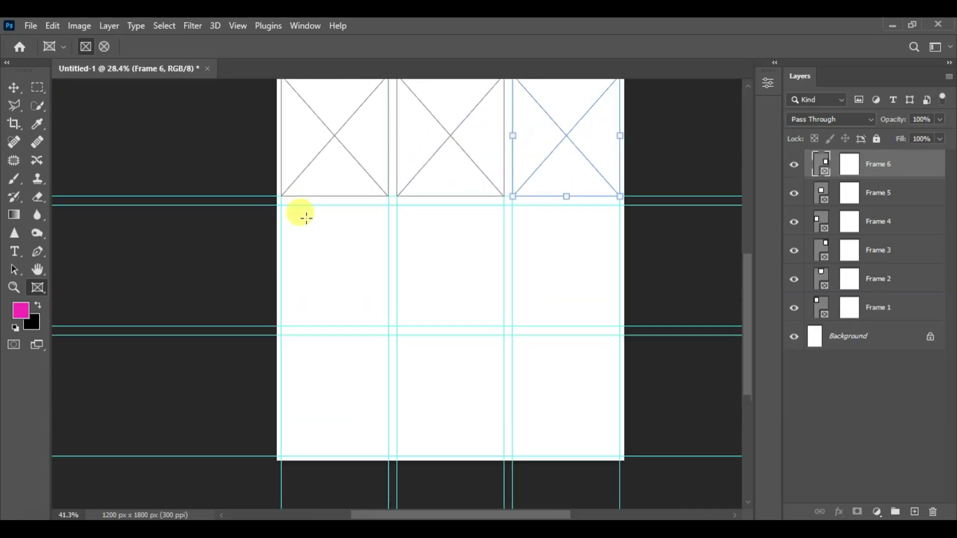
pyautogui.moveTo(278, 202); pyautogui.dragTo(396, 338)
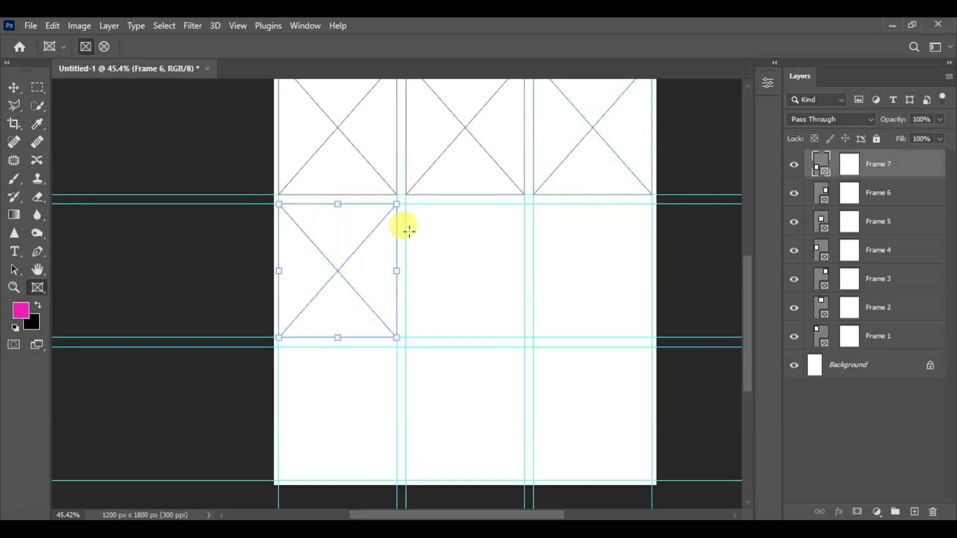
pyautogui.moveTo(403, 202); pyautogui.dragTo(523, 337)
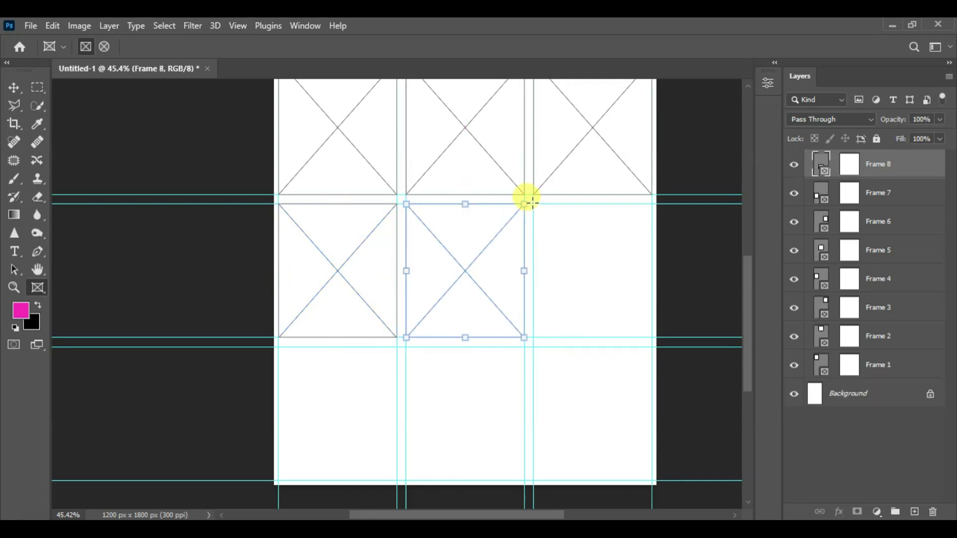
pyautogui.moveTo(533, 203); pyautogui.dragTo(651, 337)
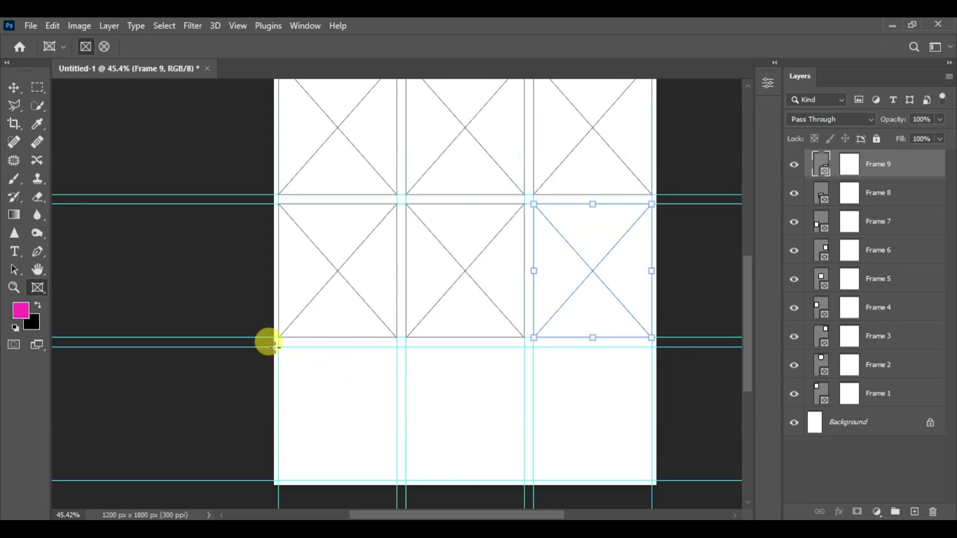
# Draw a rectangular frame in each of the three cells of the guide grid's last row
pyautogui.moveTo(278, 344); pyautogui.dragTo(397, 480)
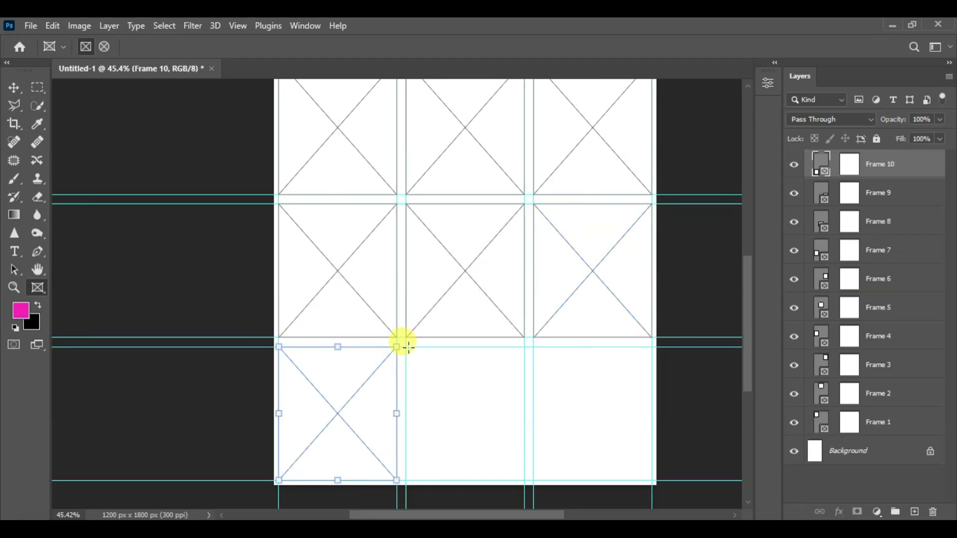
pyautogui.moveTo(404, 348); pyautogui.dragTo(518, 456)
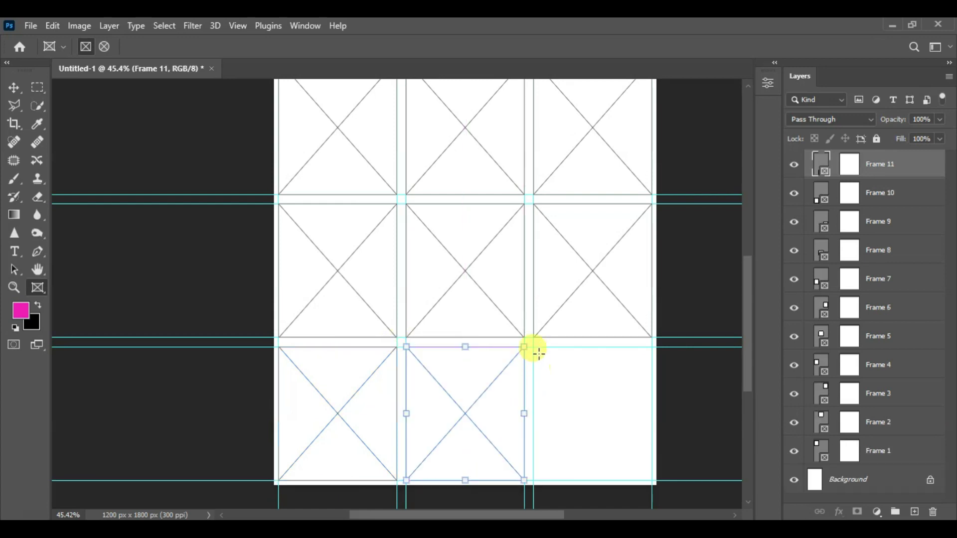
pyautogui.moveTo(534, 345); pyautogui.dragTo(645, 476)
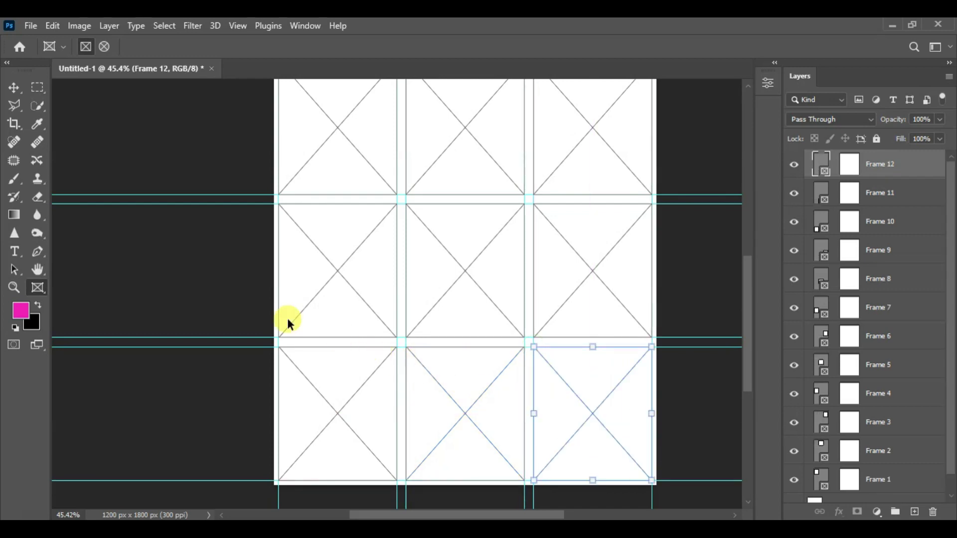
pyautogui.scroll(-3, 199, 309)
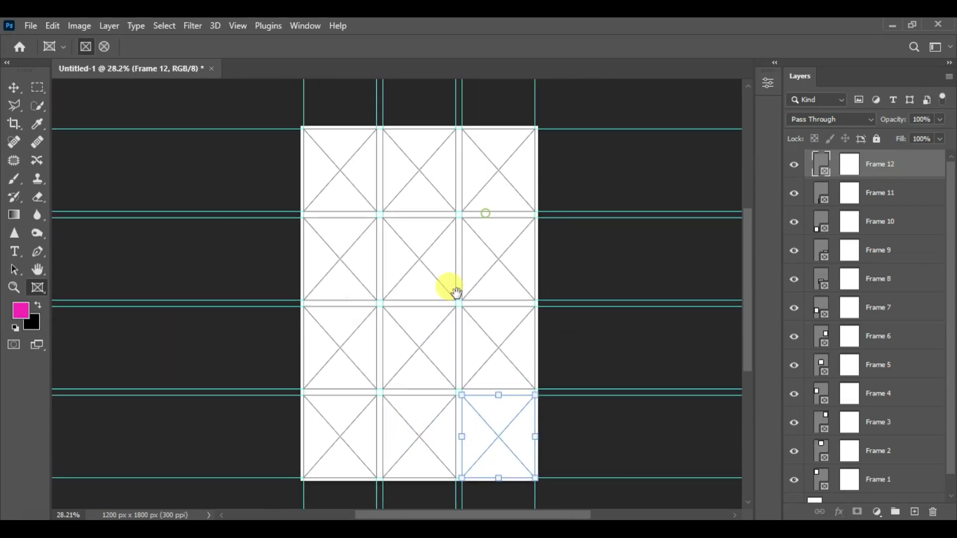
pyautogui.moveTo(450, 287); pyautogui.dragTo(433, 305)
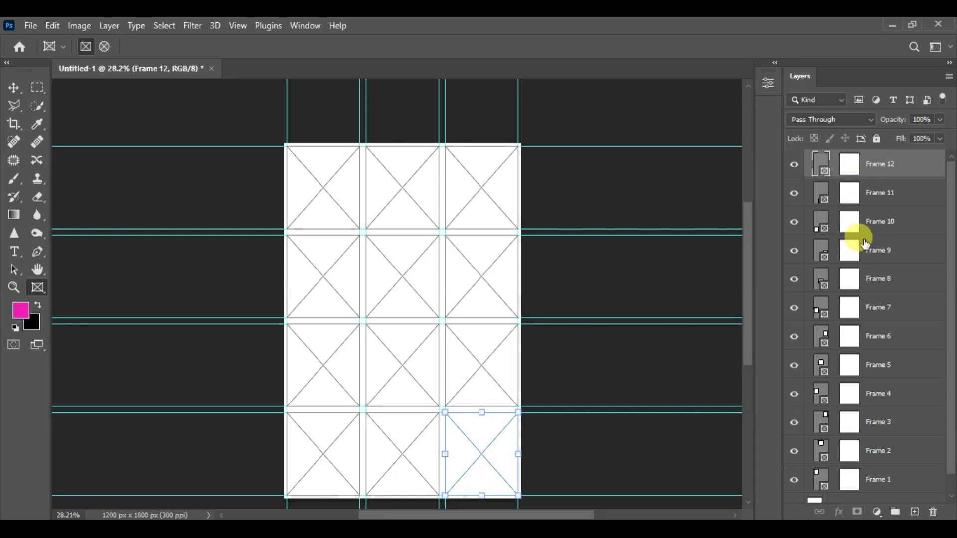
# Place the photo pexels-amar-m-14924545 from the Pictures > Photo folder as a linked image in Frame 1
pyautogui.scroll(-3, 905, 334)
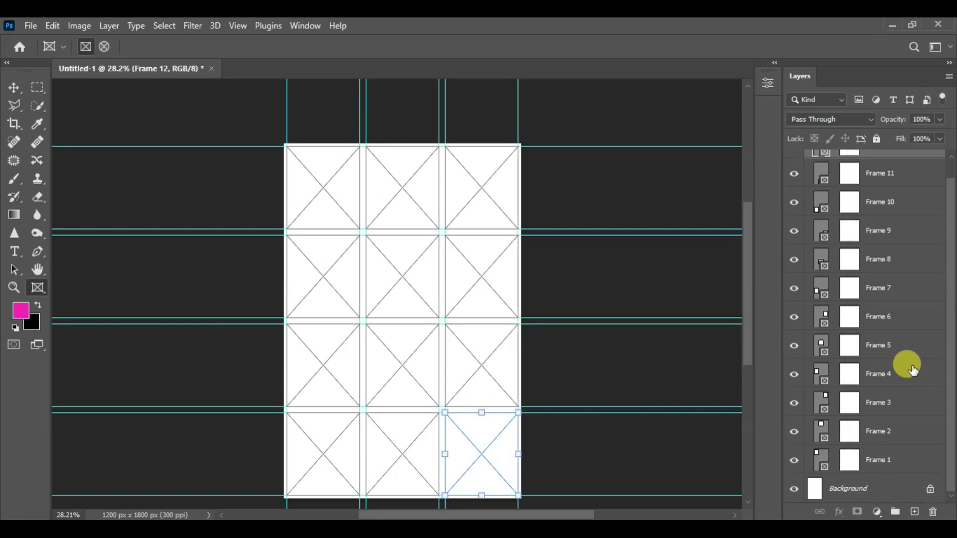
pyautogui.click(883, 460)
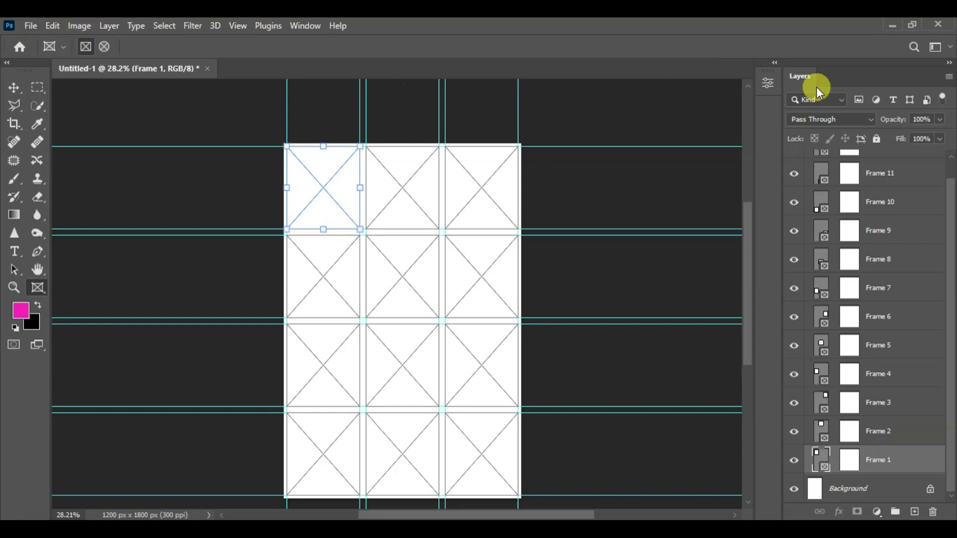
pyautogui.click(767, 84)
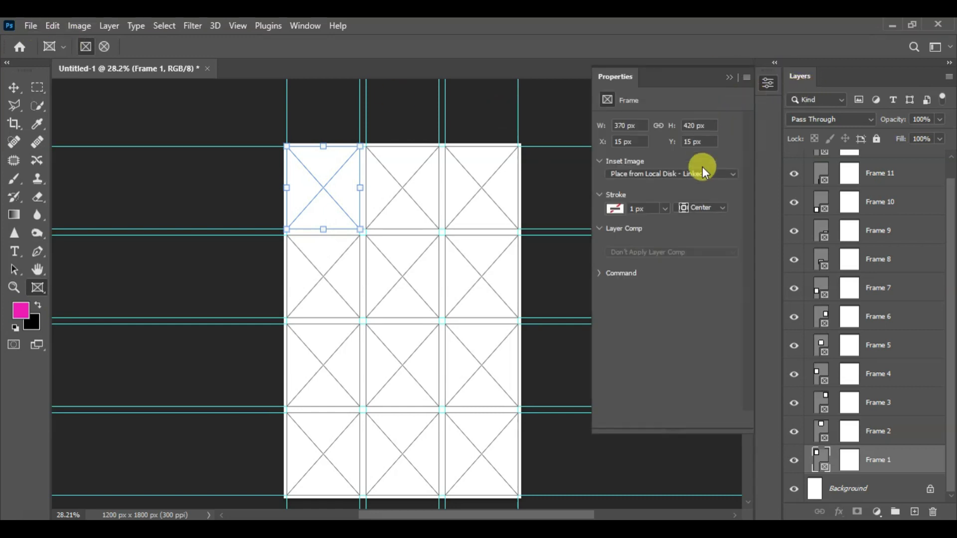
pyautogui.click(768, 84)
pyautogui.click(31, 26)
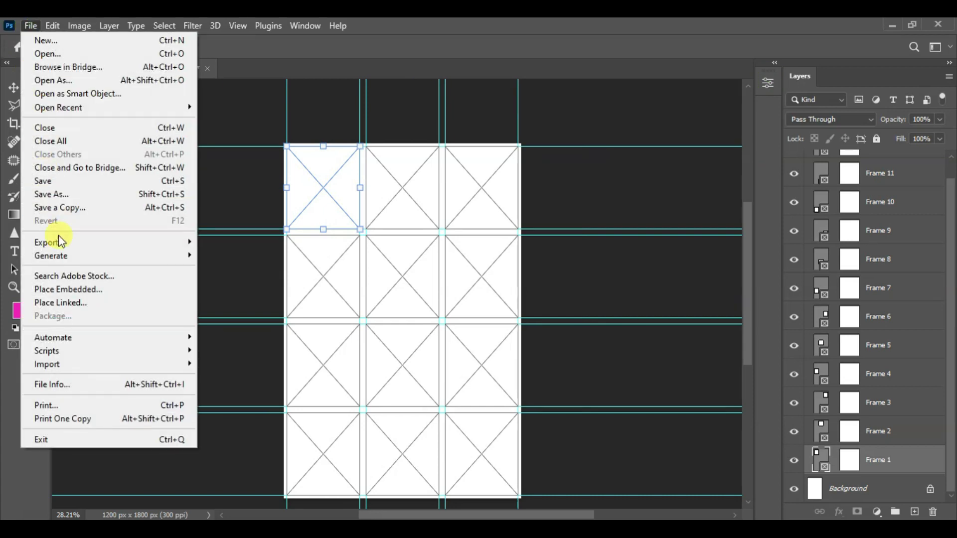
pyautogui.click(86, 305)
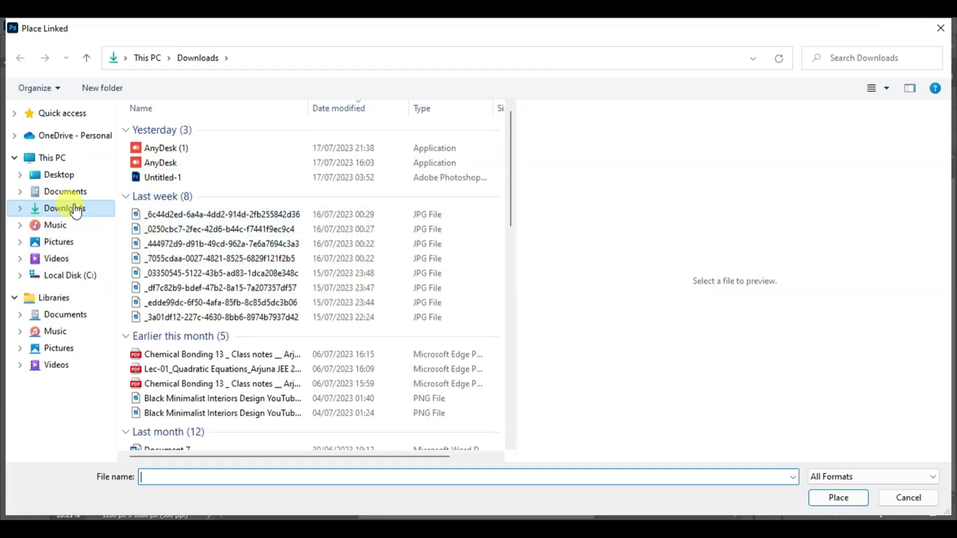
pyautogui.click(61, 243)
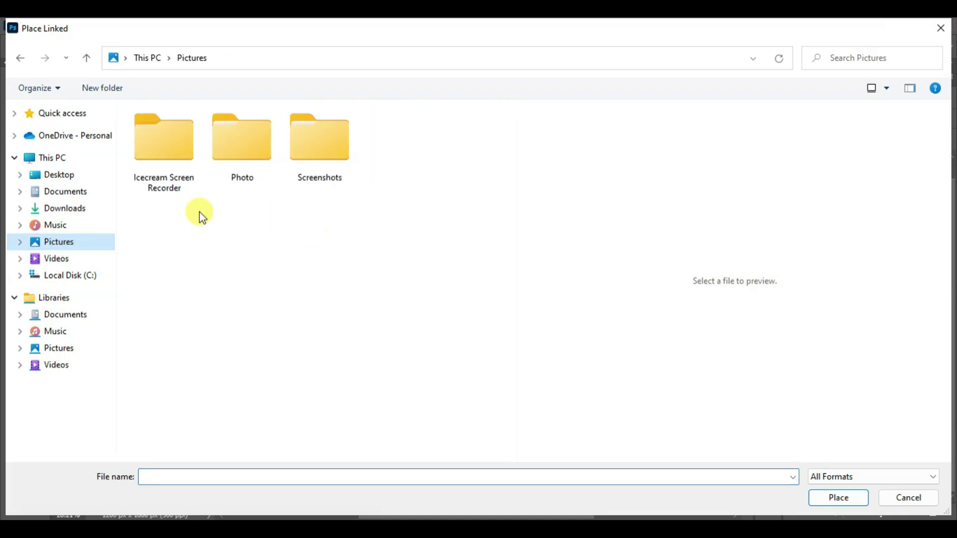
pyautogui.doubleClick(235, 156)
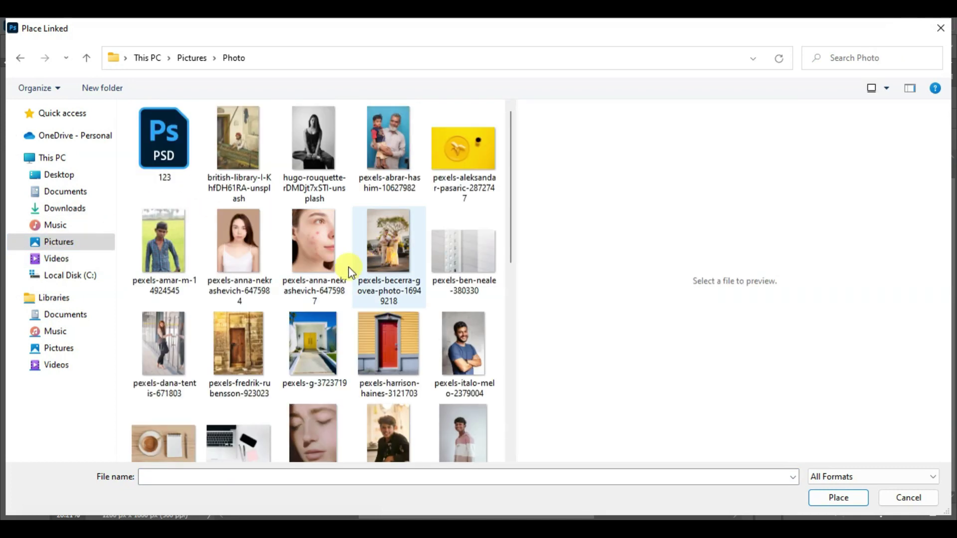
pyautogui.click(172, 241)
pyautogui.doubleClick(172, 241)
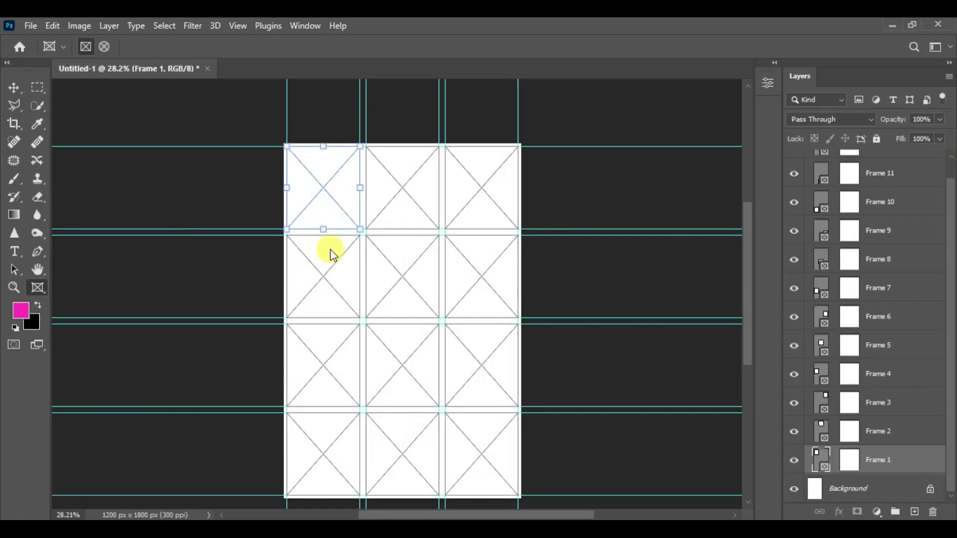
# Enlarge and reposition the placed photo with Free Transform so the boy's head and chest fill the first frame
pyautogui.scroll(7, 305, 133)
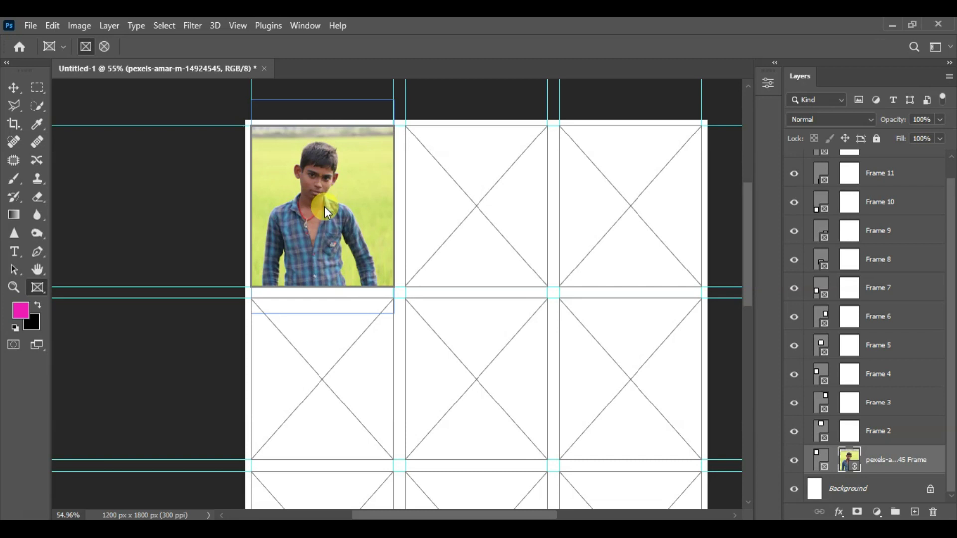
pyautogui.hotkey('ctrl', 't')
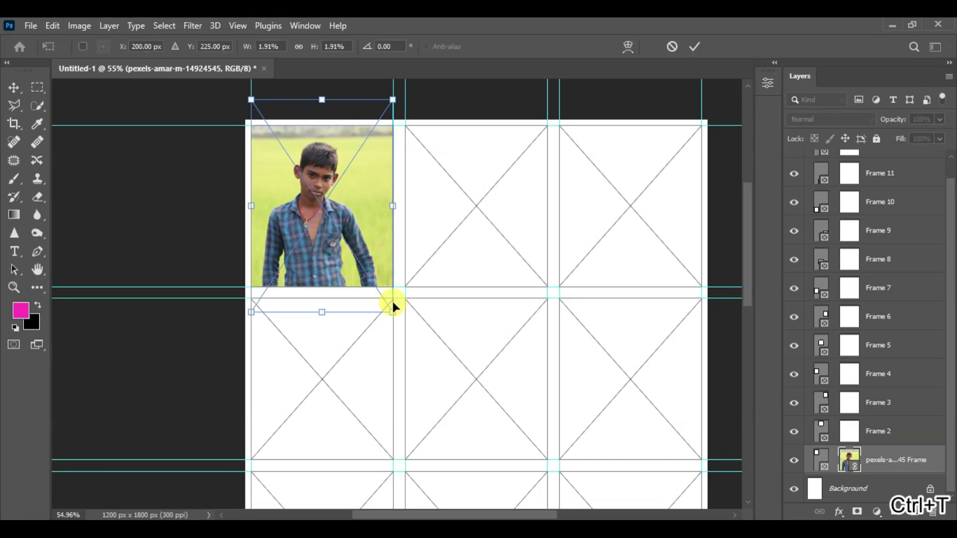
pyautogui.moveTo(393, 313); pyautogui.dragTo(440, 381)
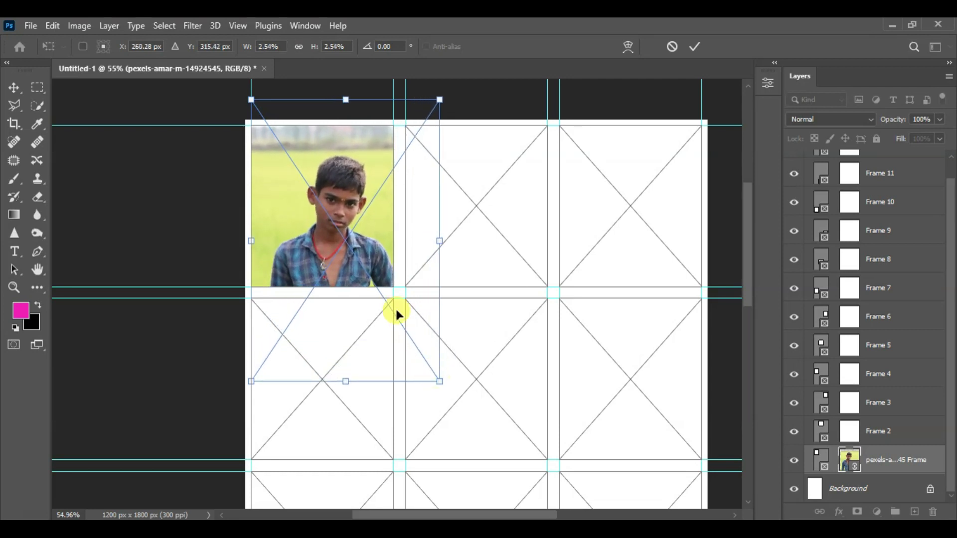
pyautogui.moveTo(345, 238); pyautogui.dragTo(322, 223)
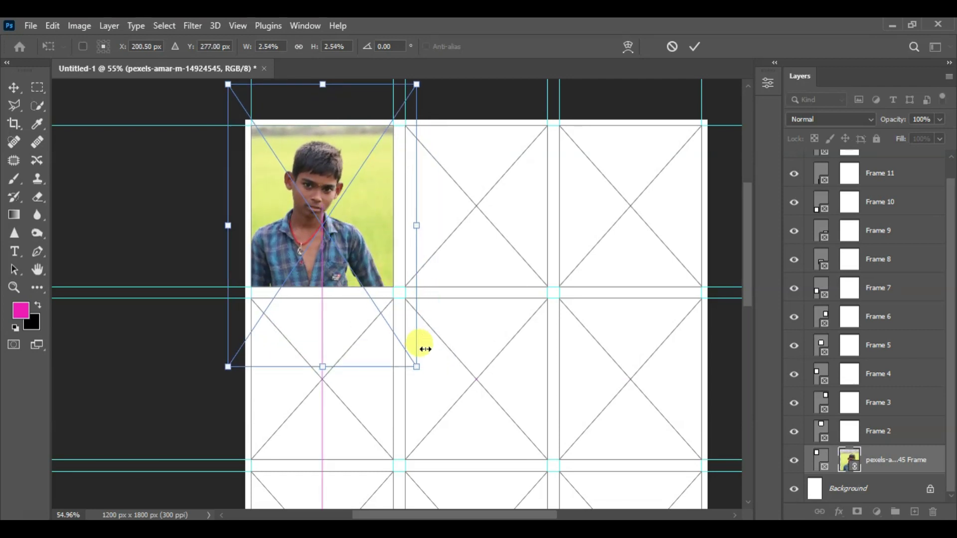
pyautogui.moveTo(416, 367); pyautogui.dragTo(453, 420)
pyautogui.moveTo(356, 261); pyautogui.dragTo(333, 228)
pyautogui.press('Return')
pyautogui.scroll(-3, 394, 217)
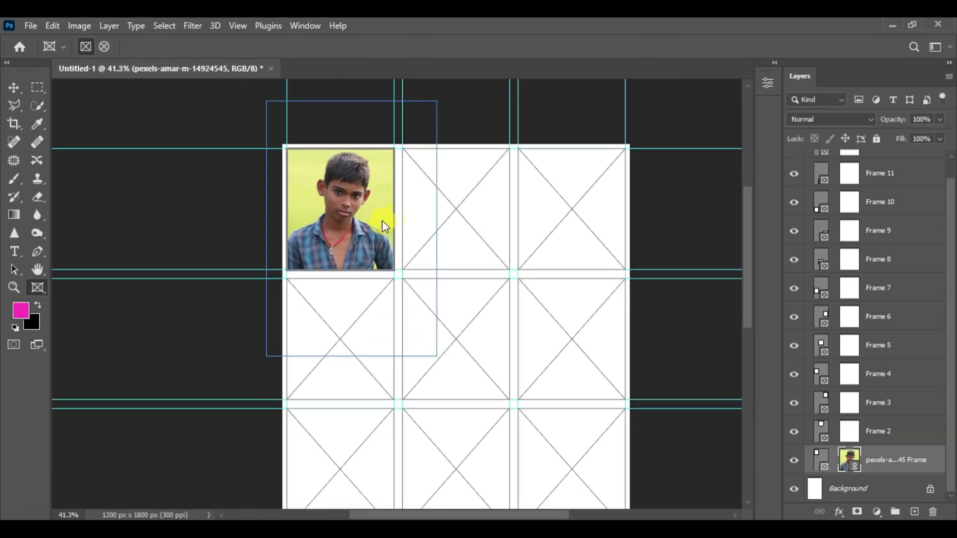
# With the Move tool active, hide the guides and select the empty Frame 8 layer
pyautogui.click(13, 87)
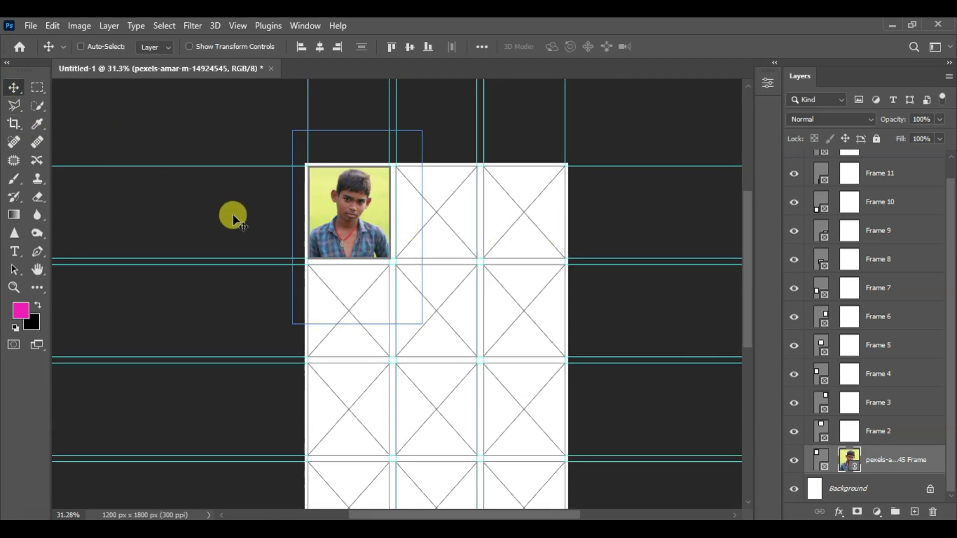
pyautogui.moveTo(604, 176); pyautogui.dragTo(531, 206)
pyautogui.hotkey('ctrl', 'z')
pyautogui.scroll(1, 435, 168)
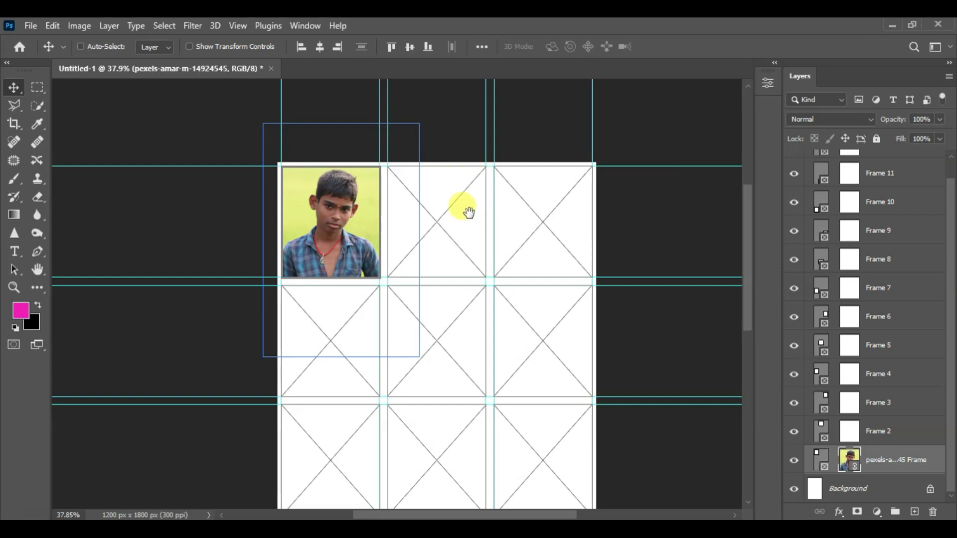
pyautogui.scroll(-3, 453, 170)
pyautogui.scroll(-2, 446, 154)
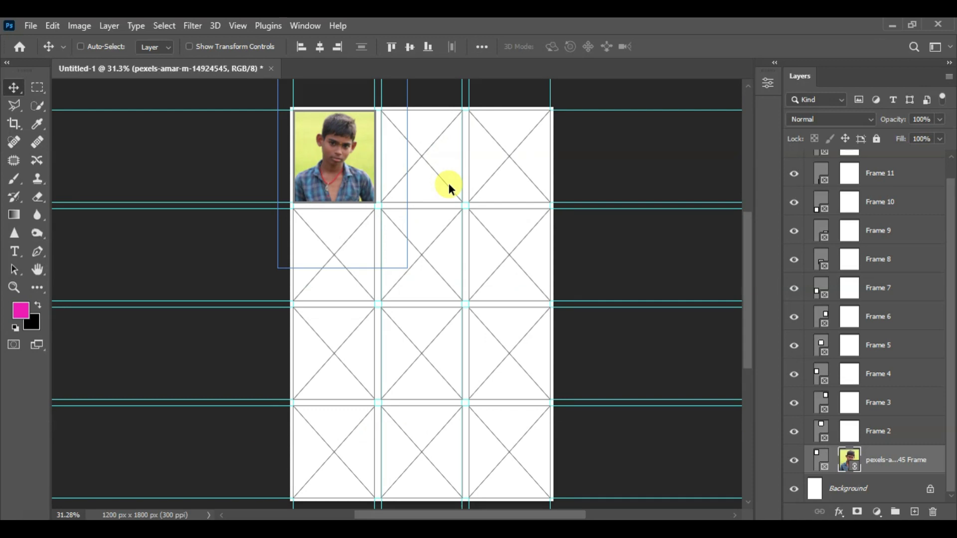
pyautogui.hotkey('ctrl', ';')
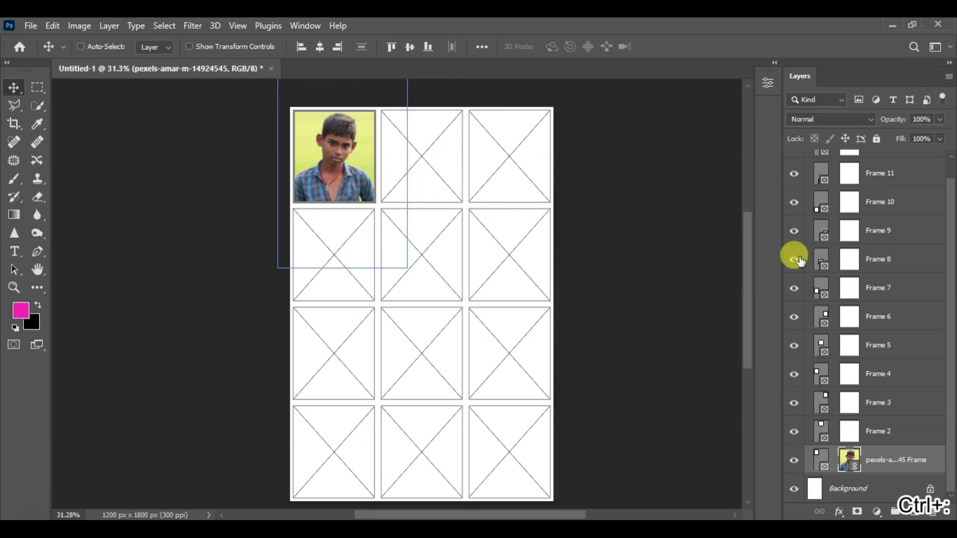
pyautogui.click(877, 260)
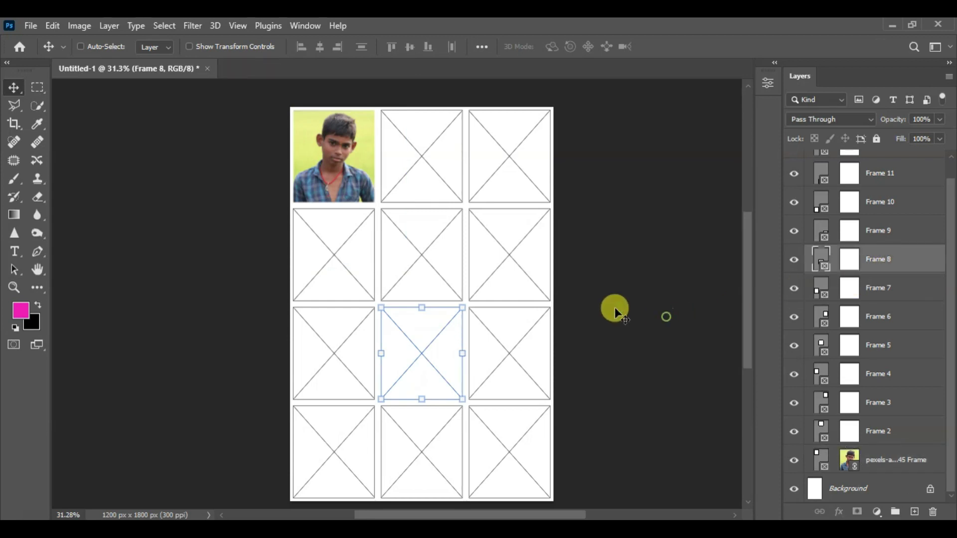